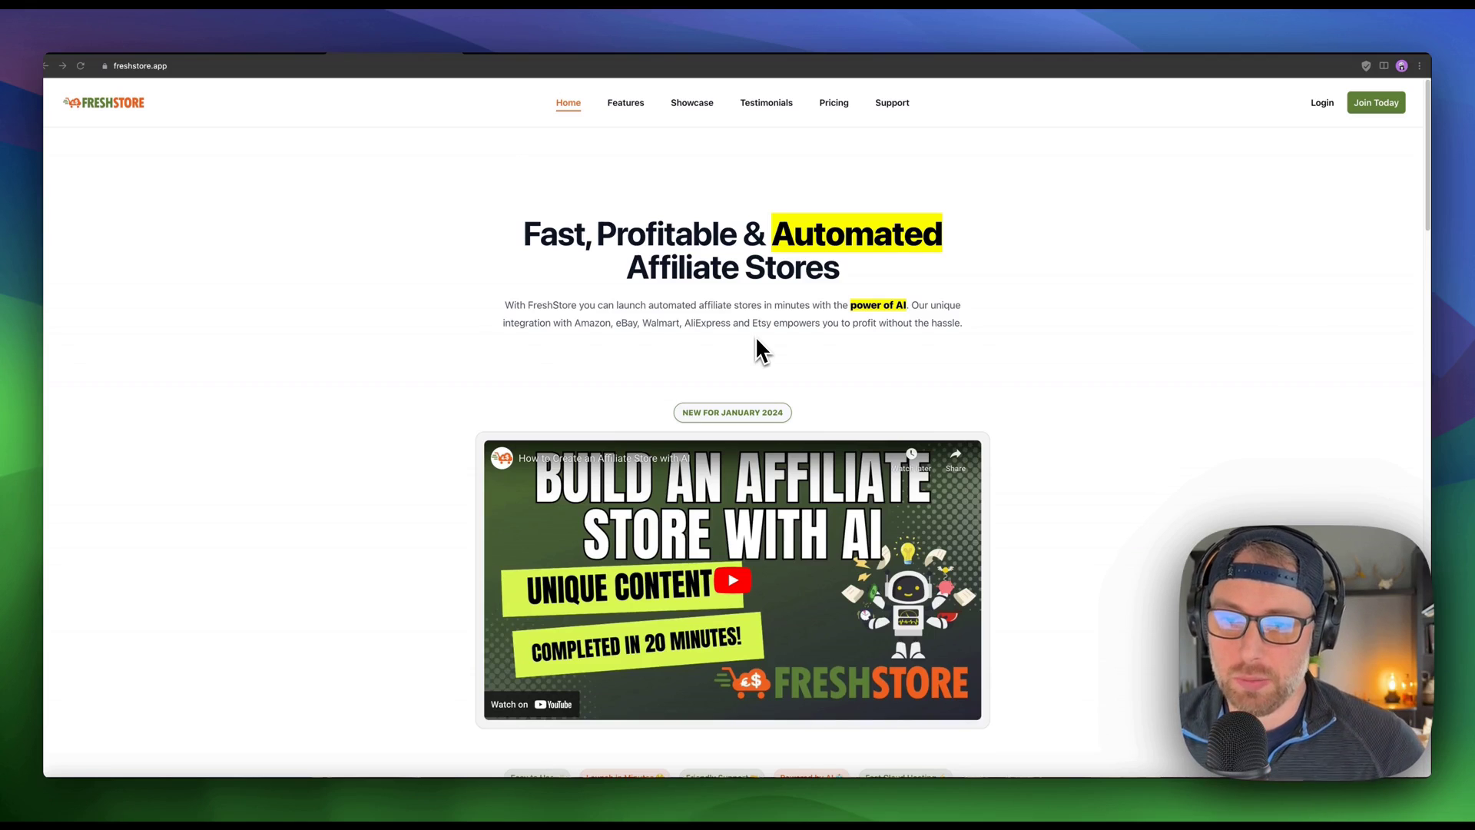
Go to the Stores list and start creating a new store.
{"action": "scroll", "coordinate": [689, 315], "scroll_direction": "down", "scroll_amount": 8}
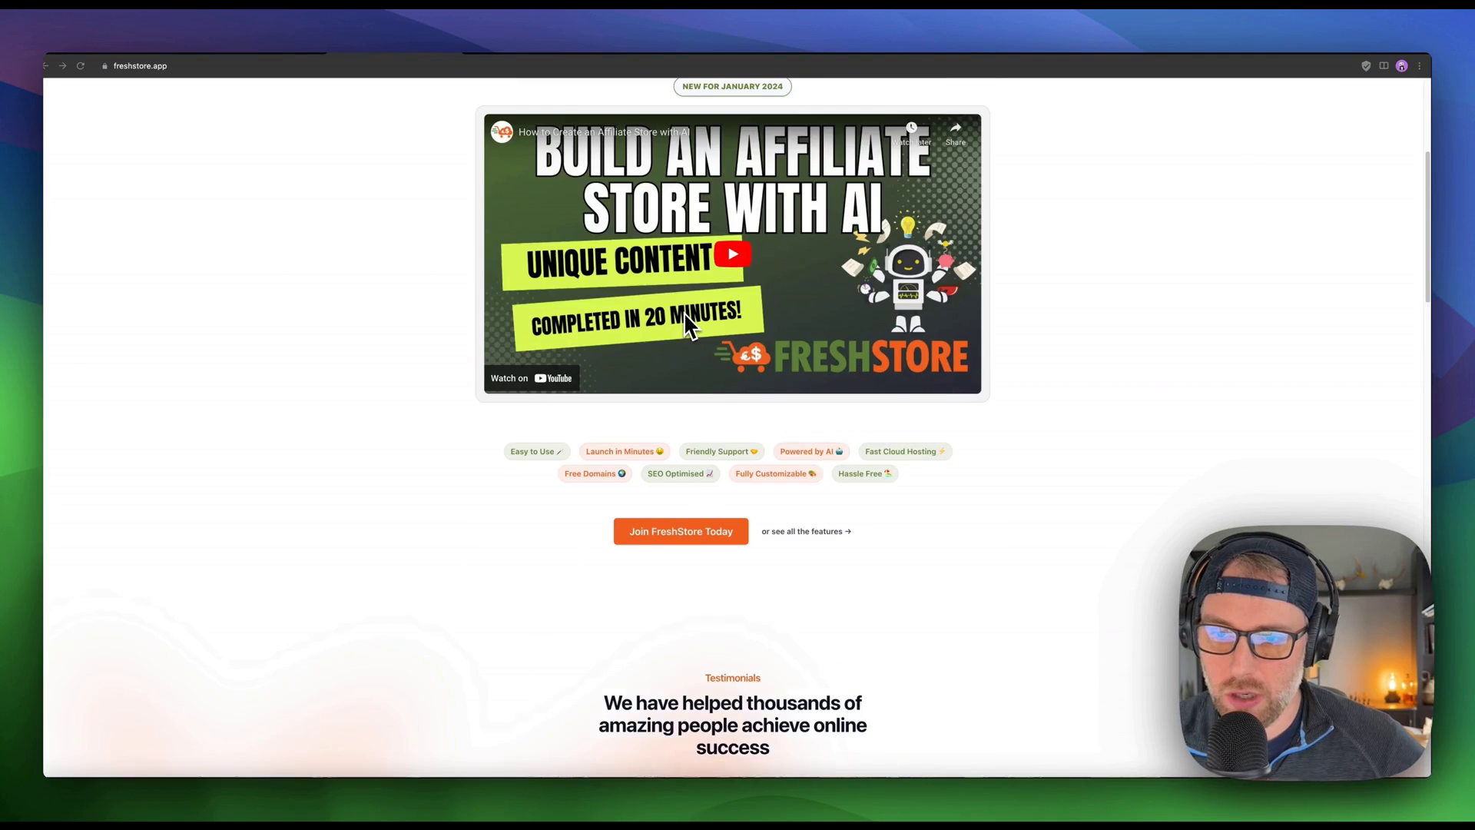
{"action": "scroll", "coordinate": [690, 319], "scroll_direction": "up", "scroll_amount": 10}
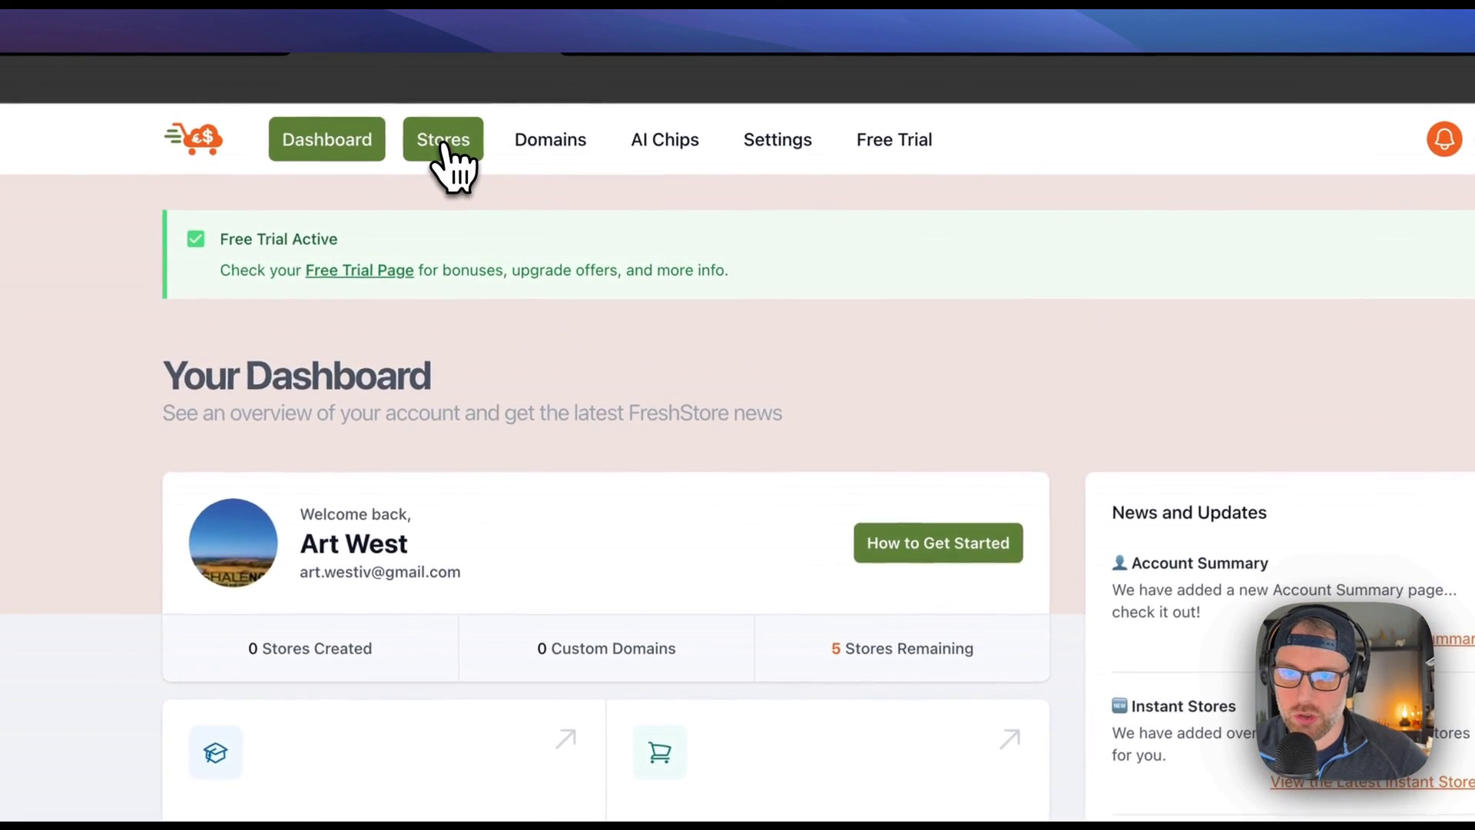
{"action": "left_click", "coordinate": [447, 144]}
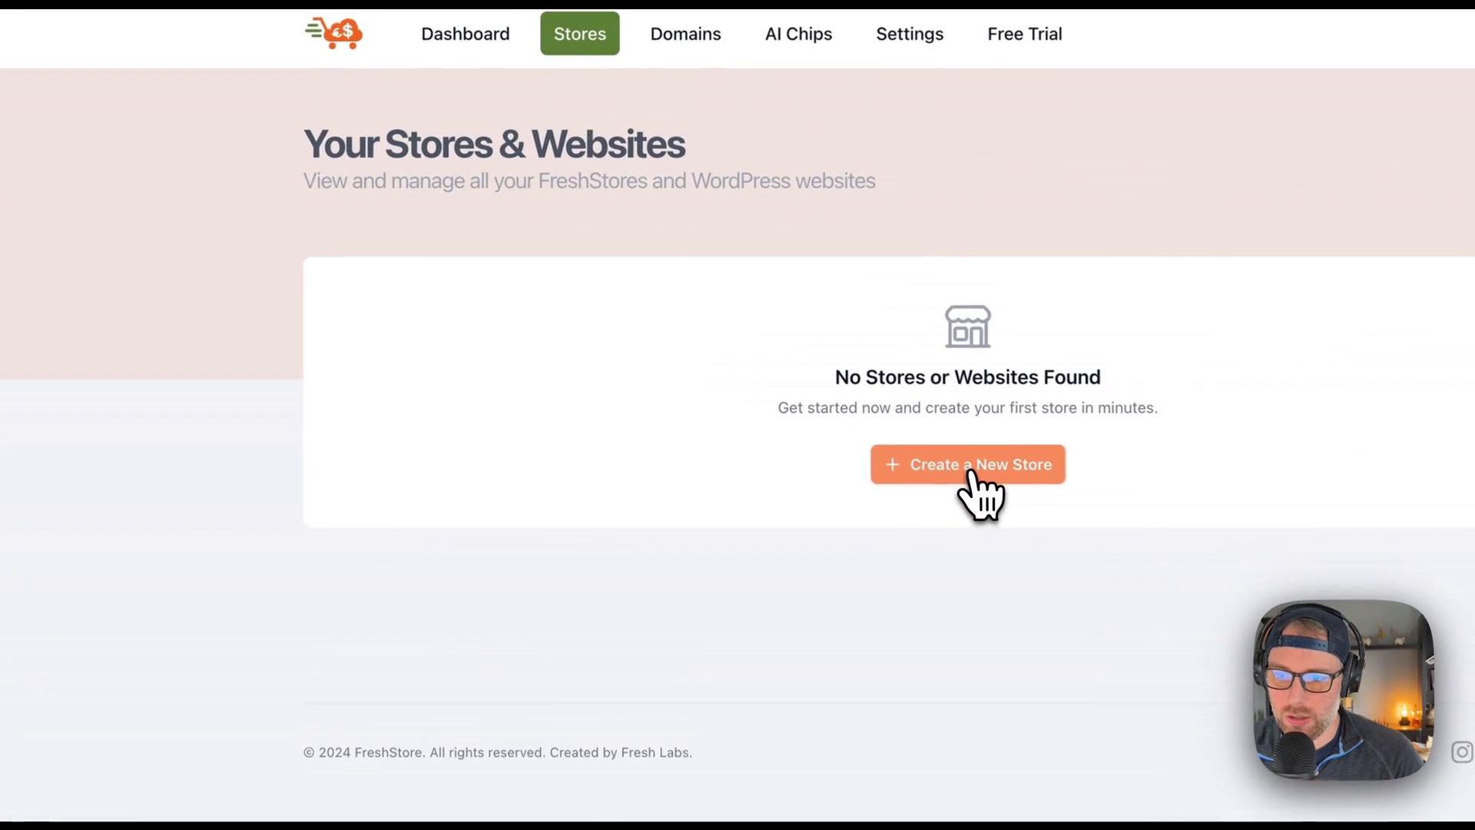
{"action": "left_click", "coordinate": [970, 471]}
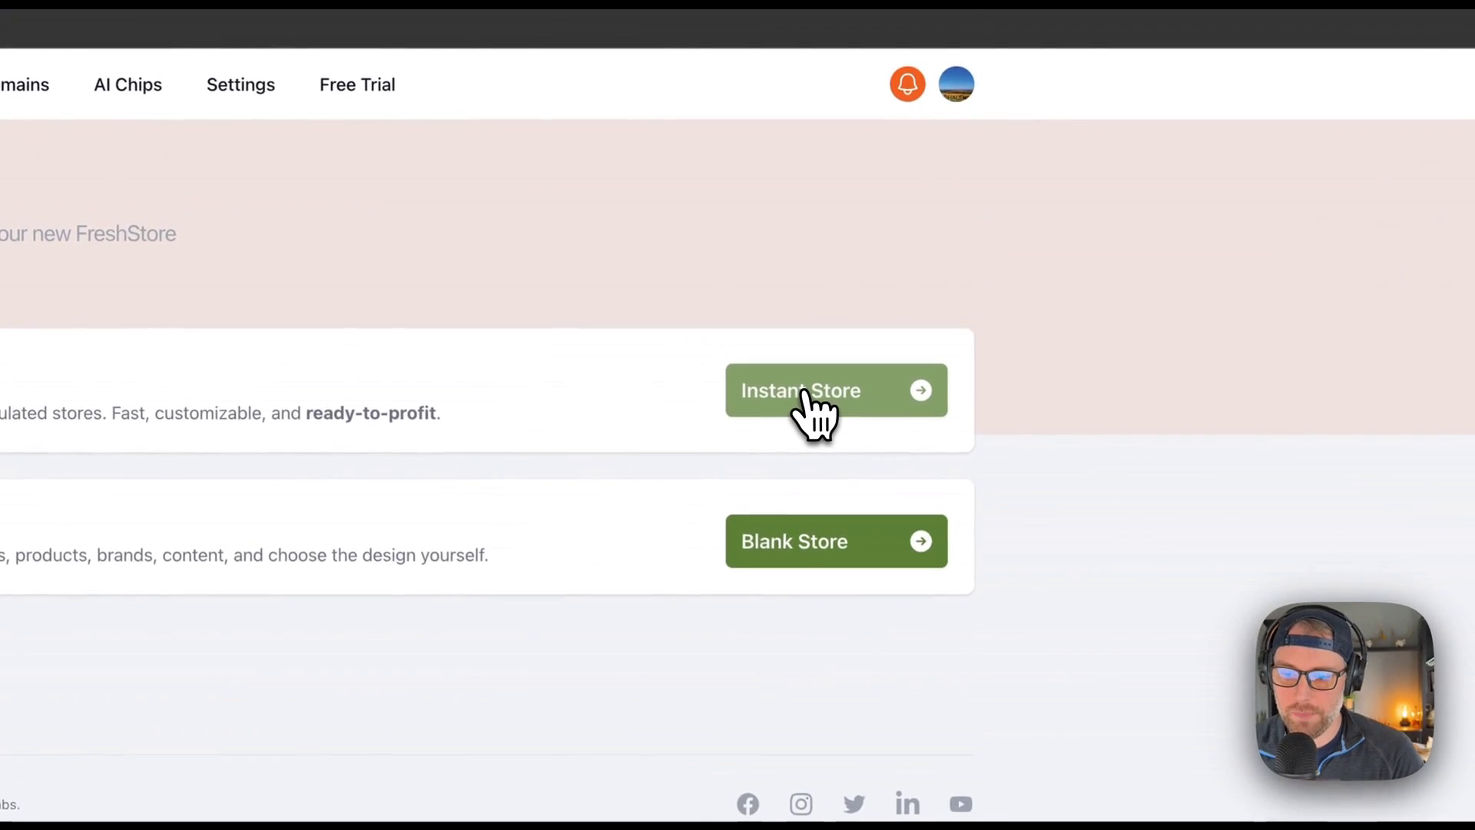
Choose Instant Store and filter the template catalogue to the Pets category.
{"action": "left_click", "coordinate": [806, 393]}
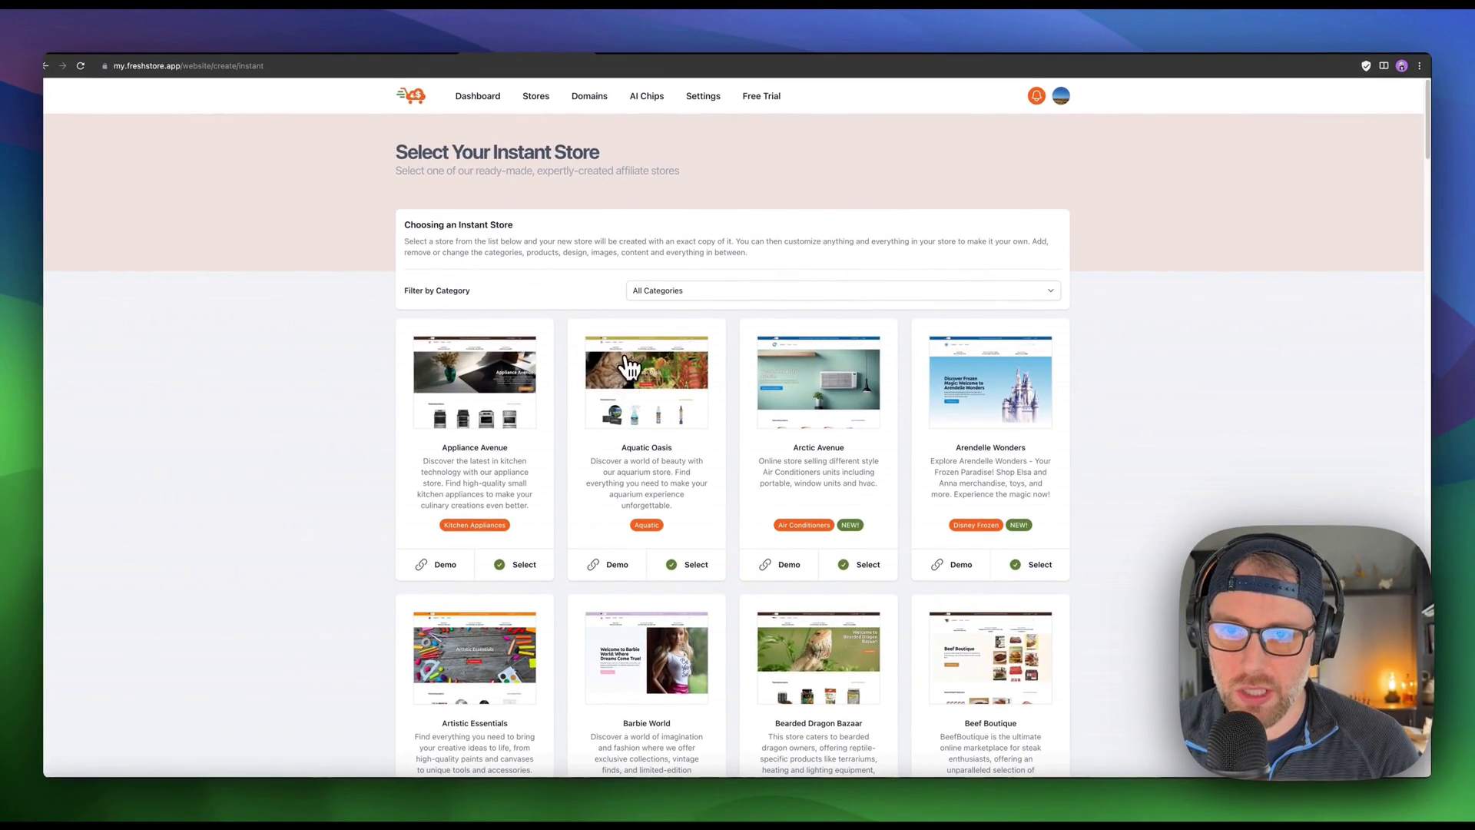
{"action": "scroll", "coordinate": [628, 367], "scroll_direction": "down", "scroll_amount": 1}
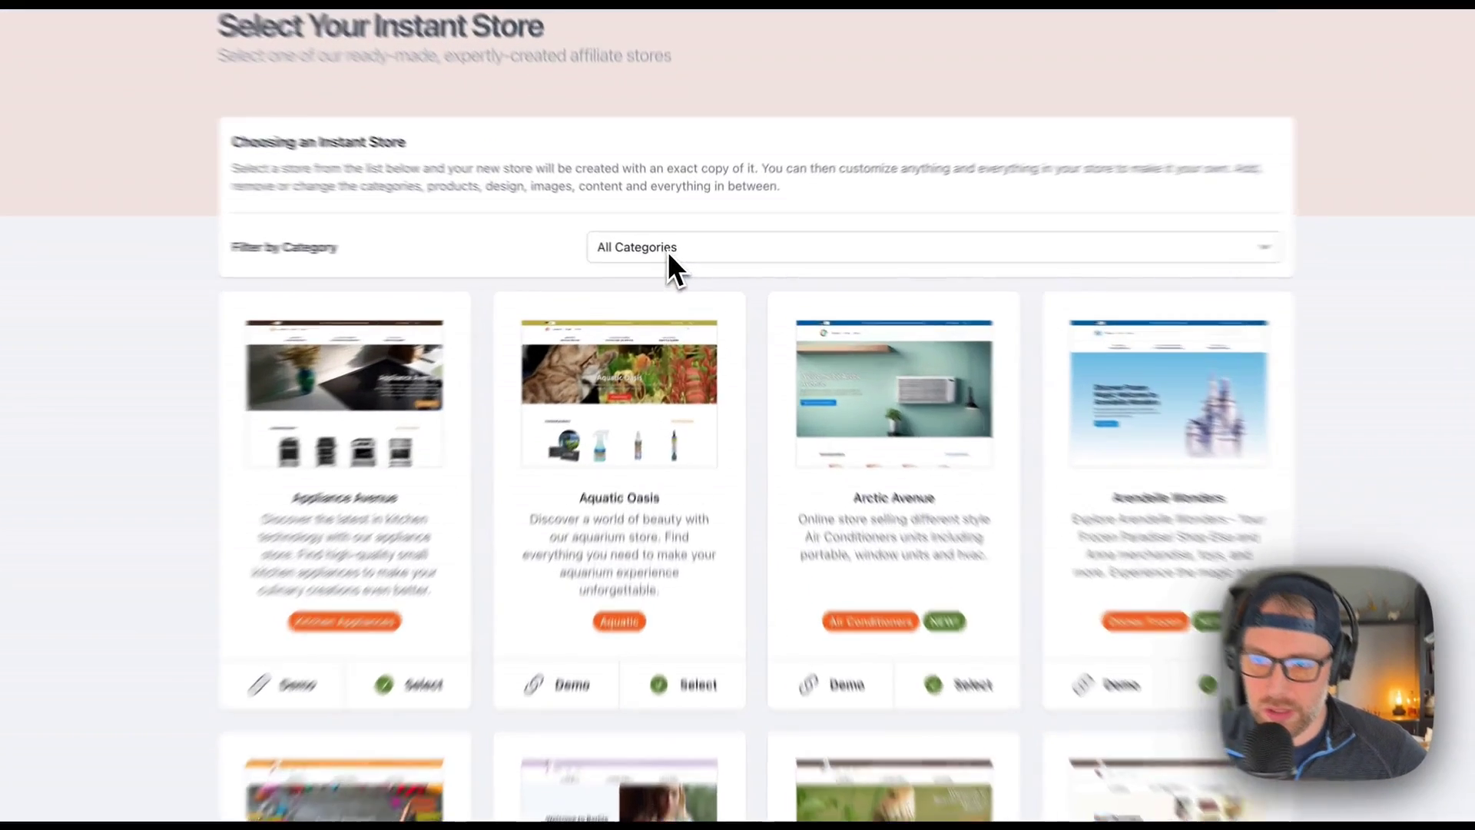
{"action": "left_click", "coordinate": [669, 251]}
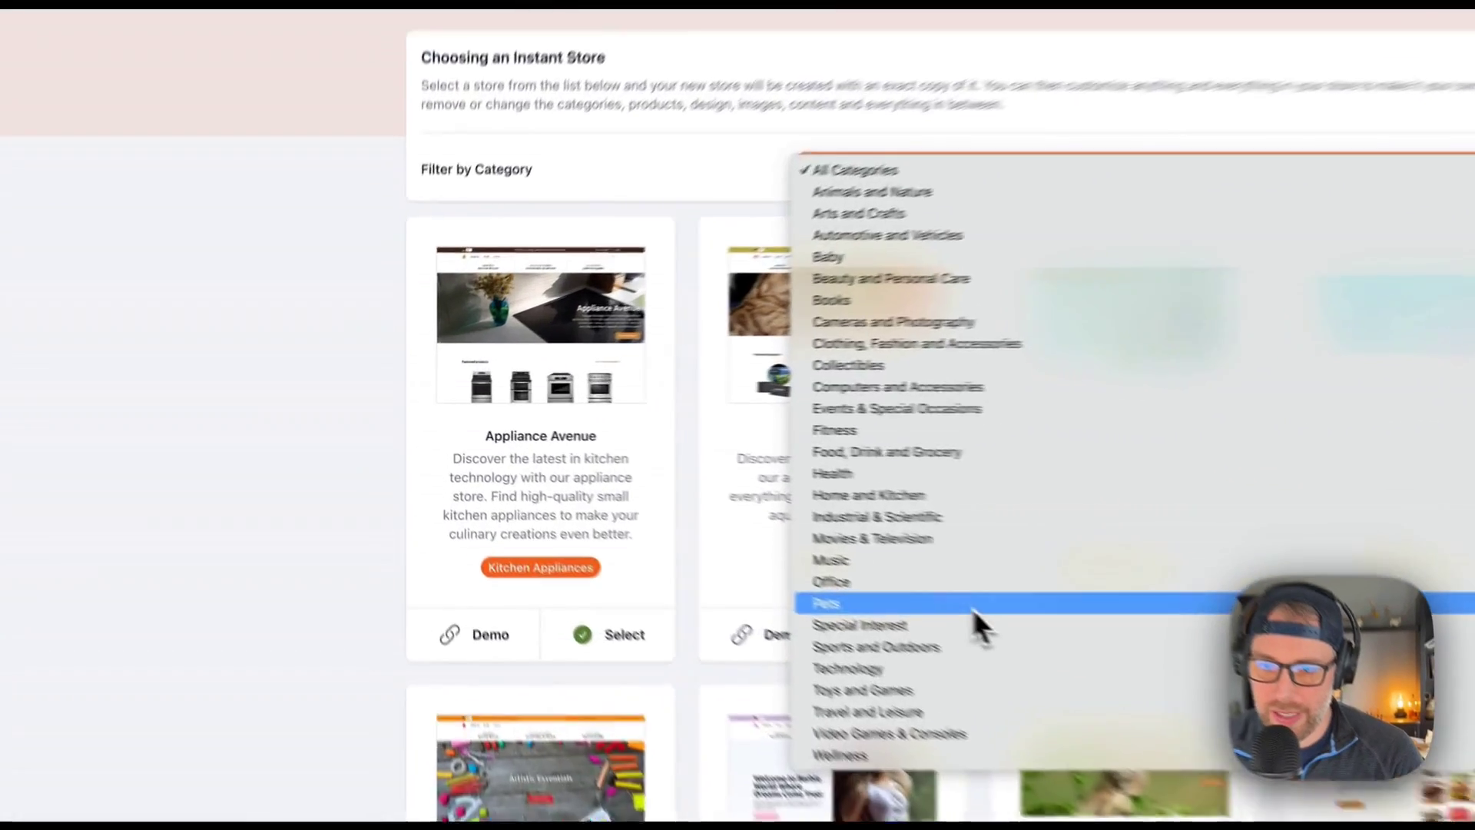
{"action": "left_click", "coordinate": [729, 515]}
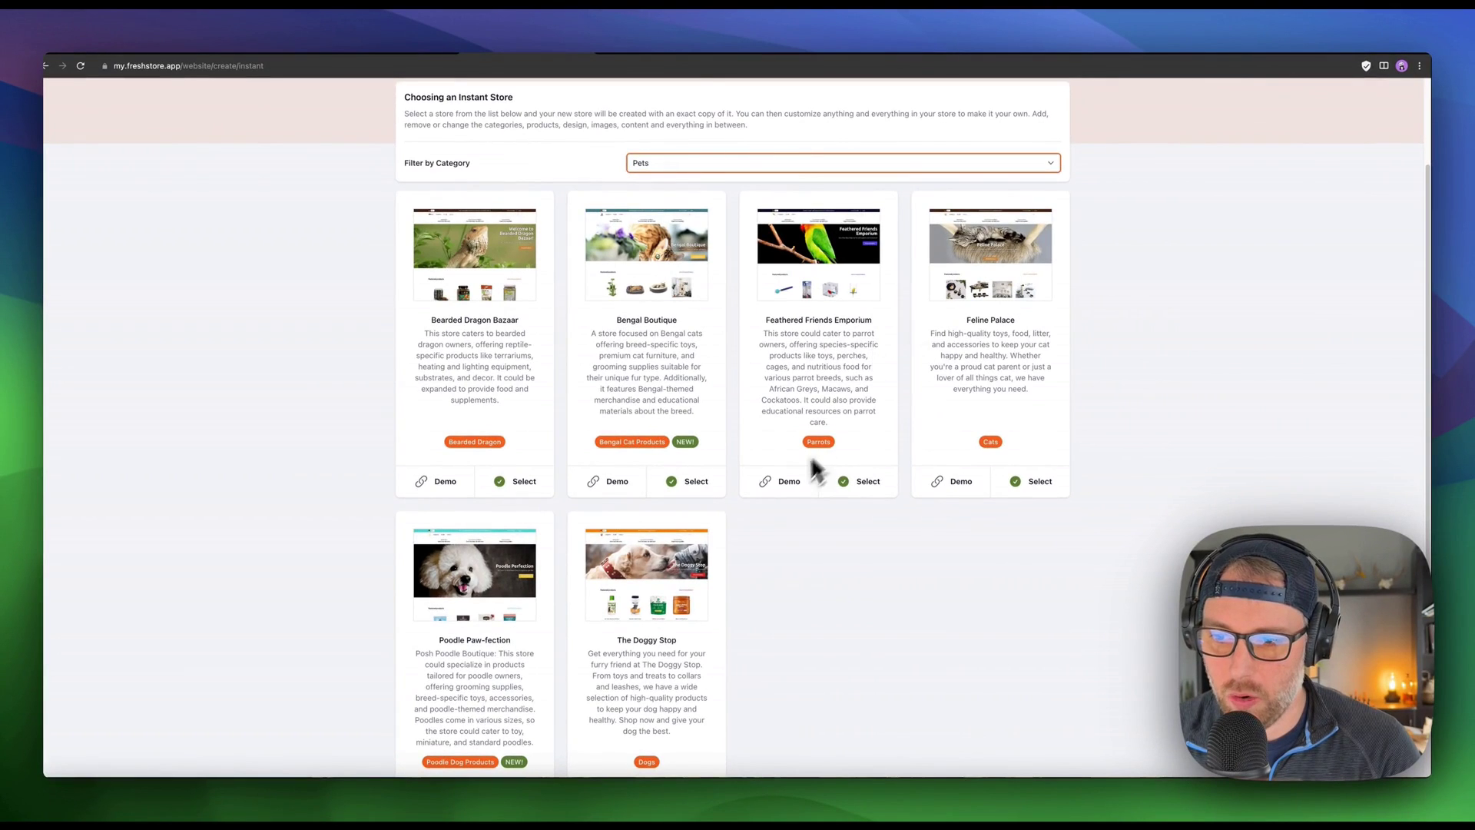
{"action": "scroll", "coordinate": [630, 416], "scroll_direction": "down", "scroll_amount": 3}
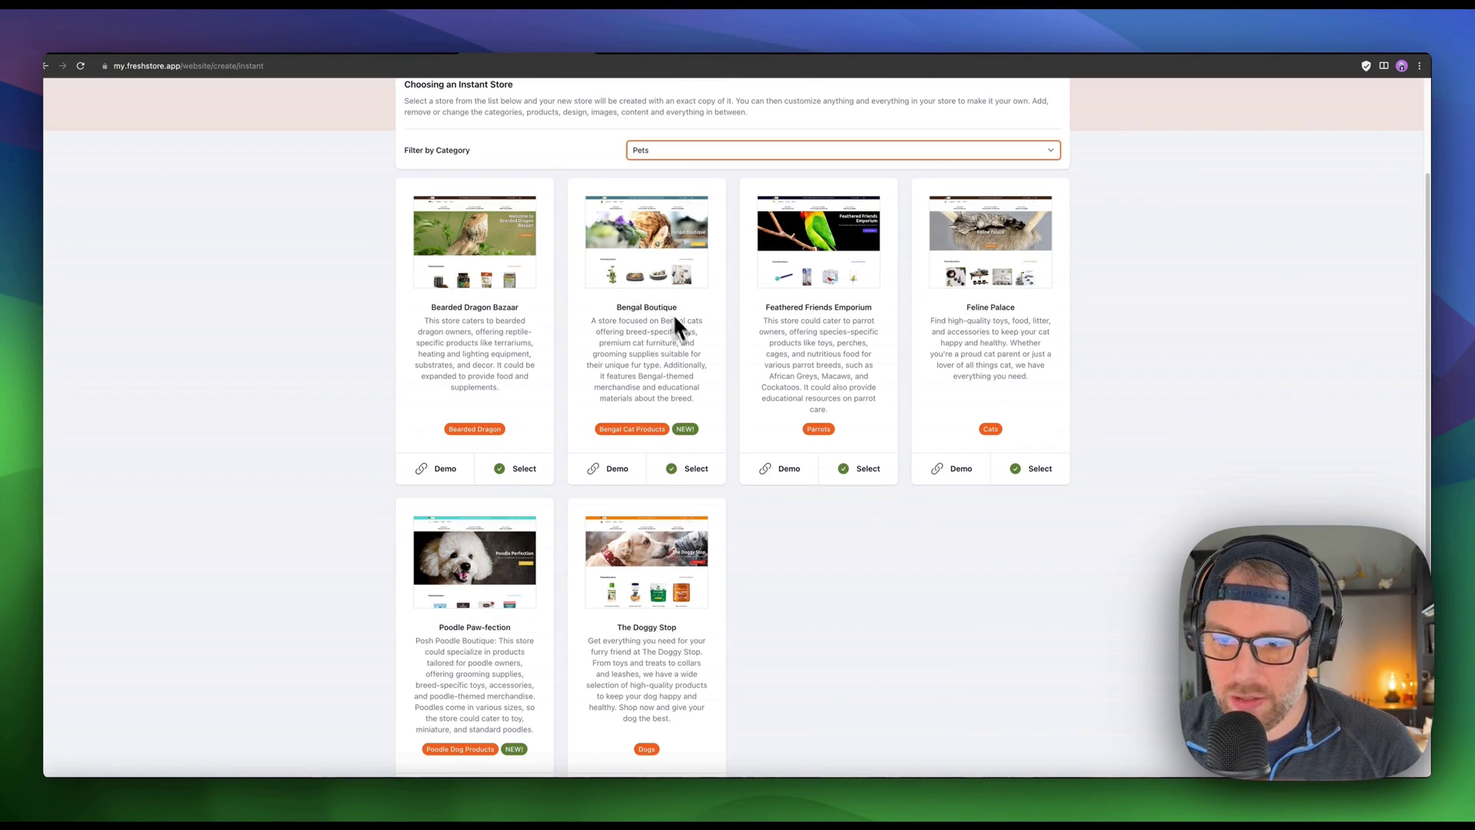
{"action": "scroll", "coordinate": [627, 366], "scroll_direction": "down", "scroll_amount": 3}
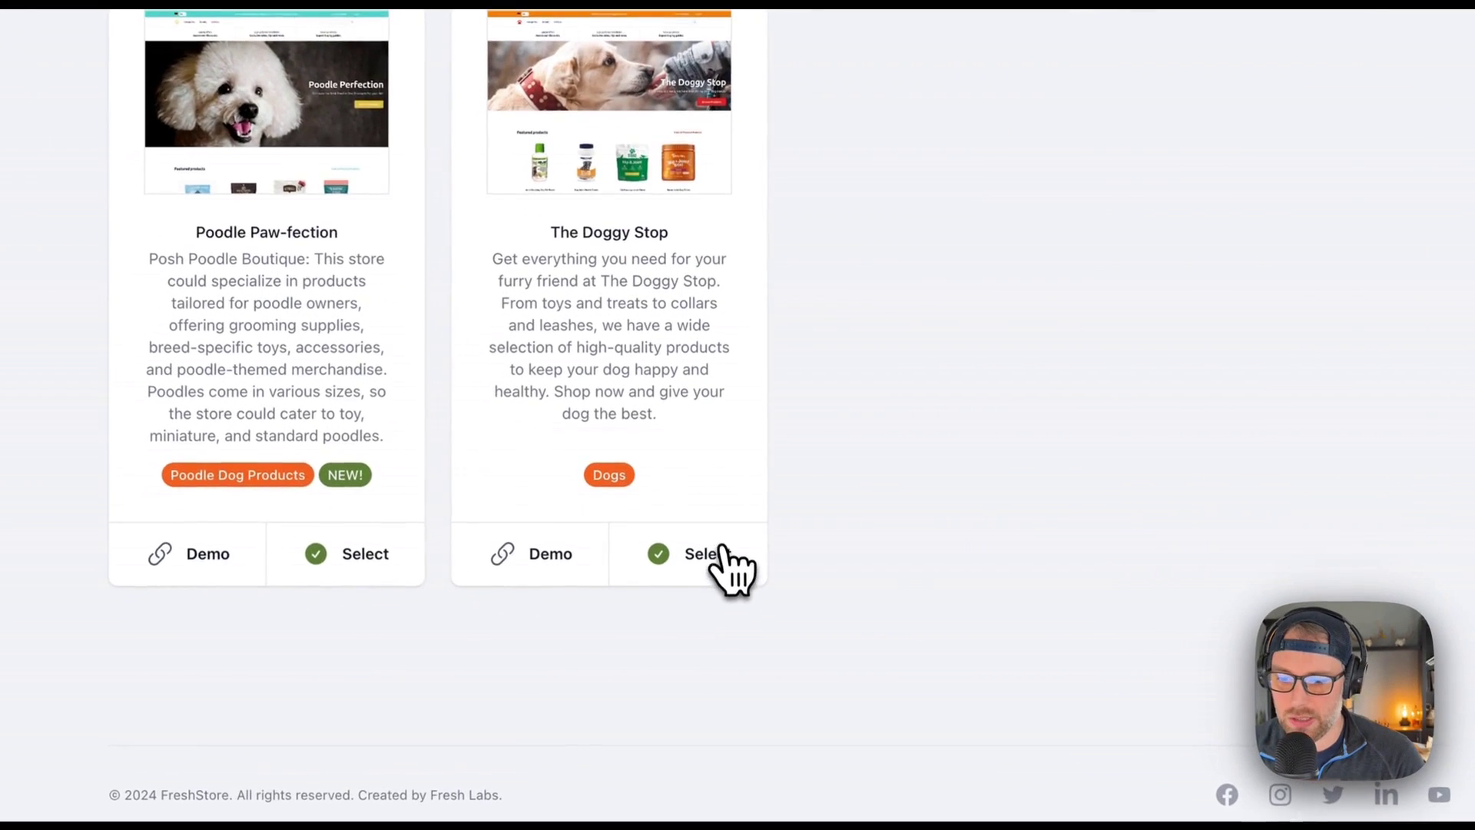
Select The Doggy Stop template and change its niche from Dogs to Pet Store.
{"action": "left_click", "coordinate": [723, 552]}
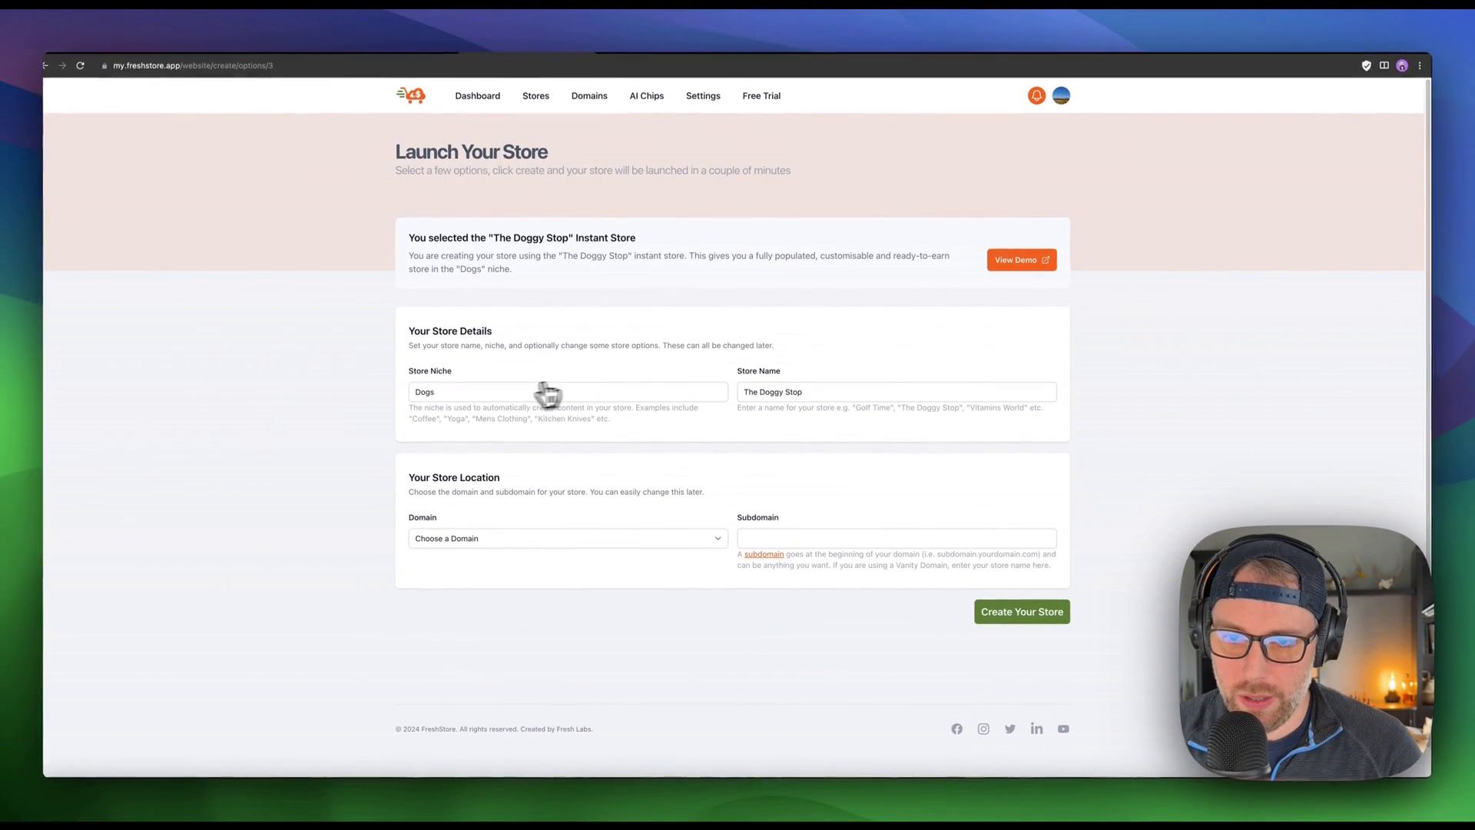
{"action": "double_click", "coordinate": [421, 392]}
{"action": "key", "text": "BackSpace"}
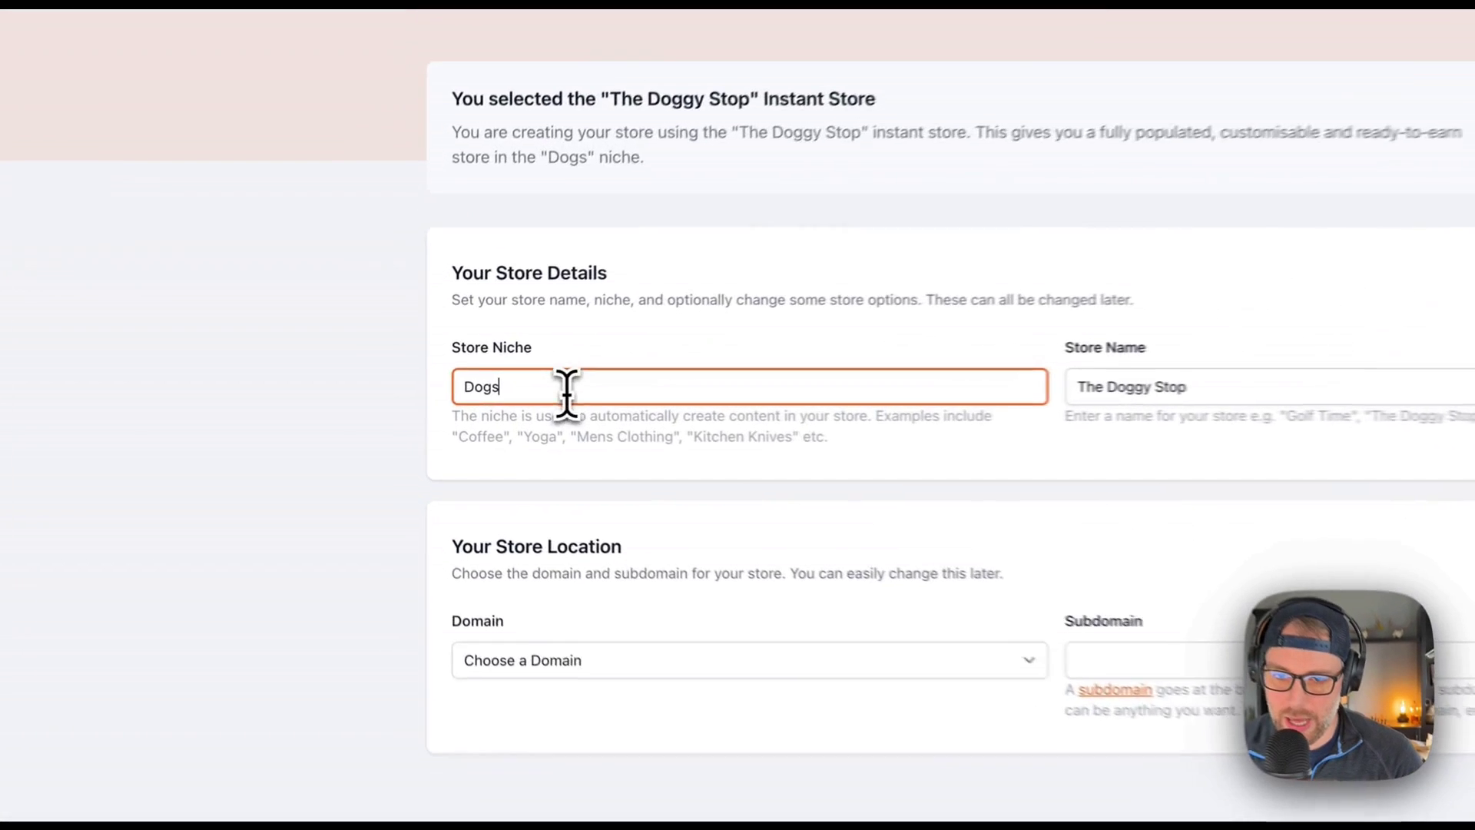
{"action": "left_click_drag", "start_coordinate": [472, 392], "coordinate": [382, 408]}
{"action": "type", "text": "Pet Store"}
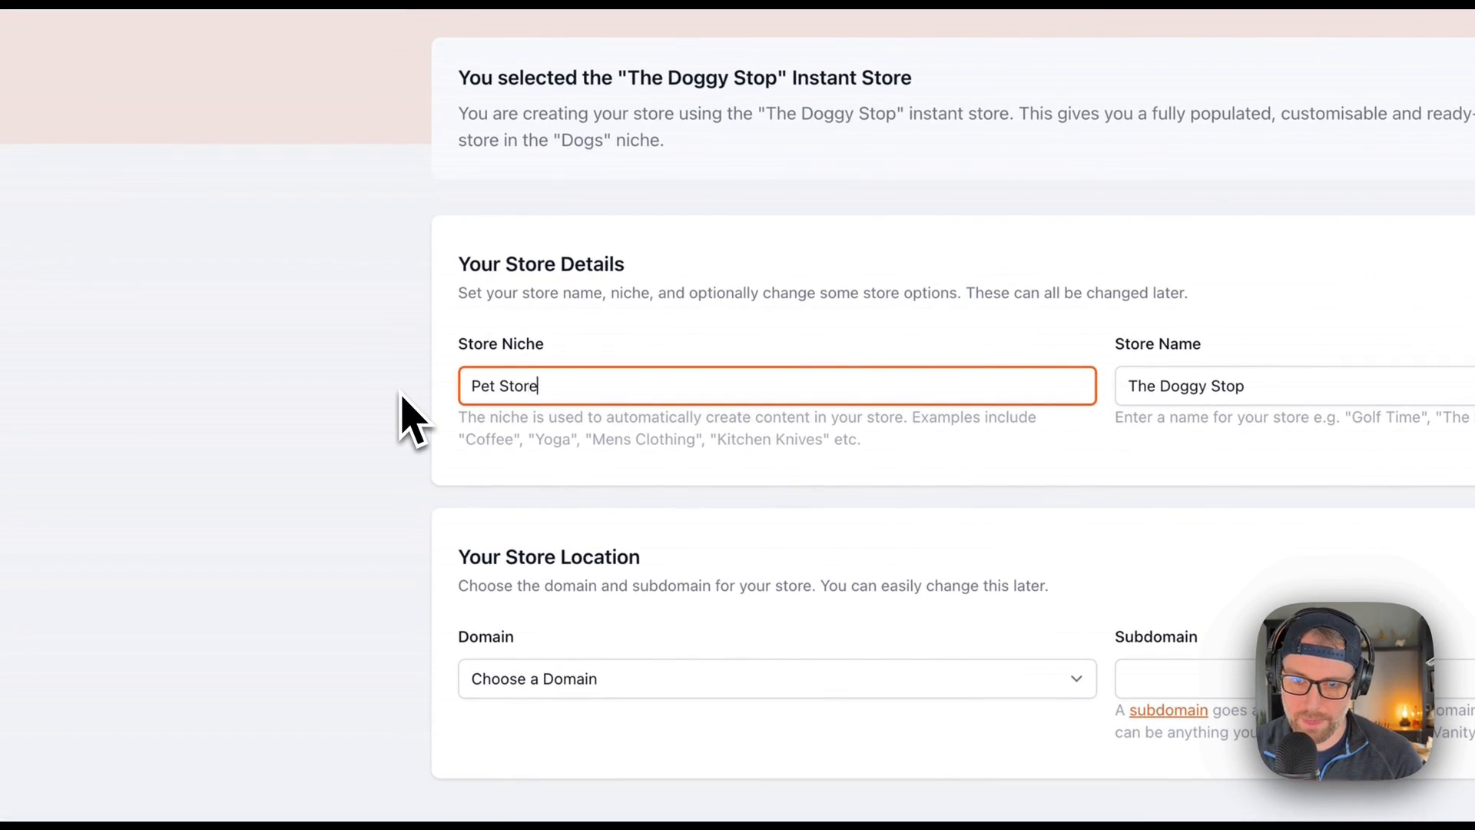
{"action": "left_click", "coordinate": [1211, 387]}
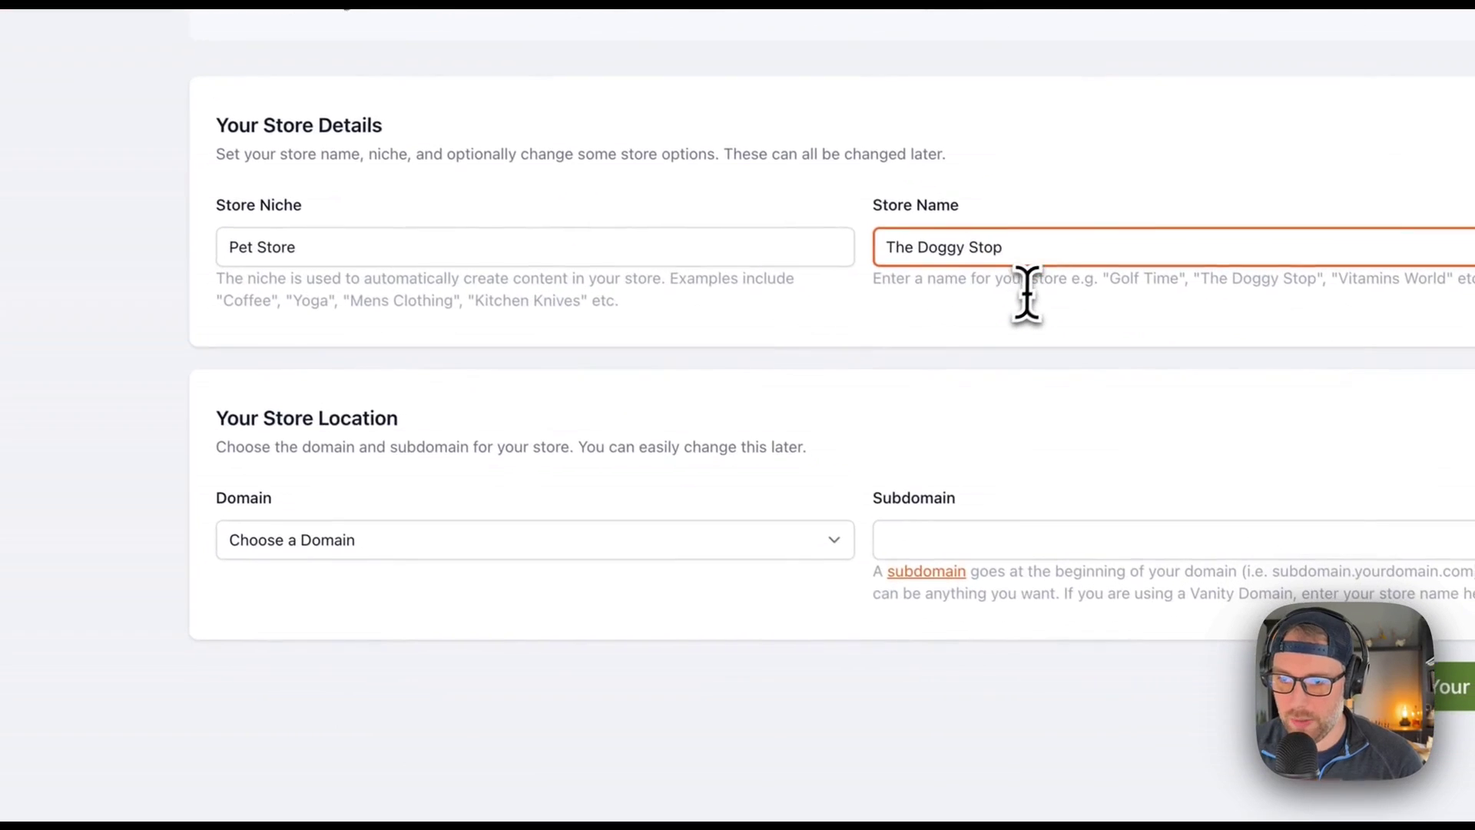
Set the store domain to premiumweb.store with subdomain doggystop.
{"action": "left_click", "coordinate": [472, 538]}
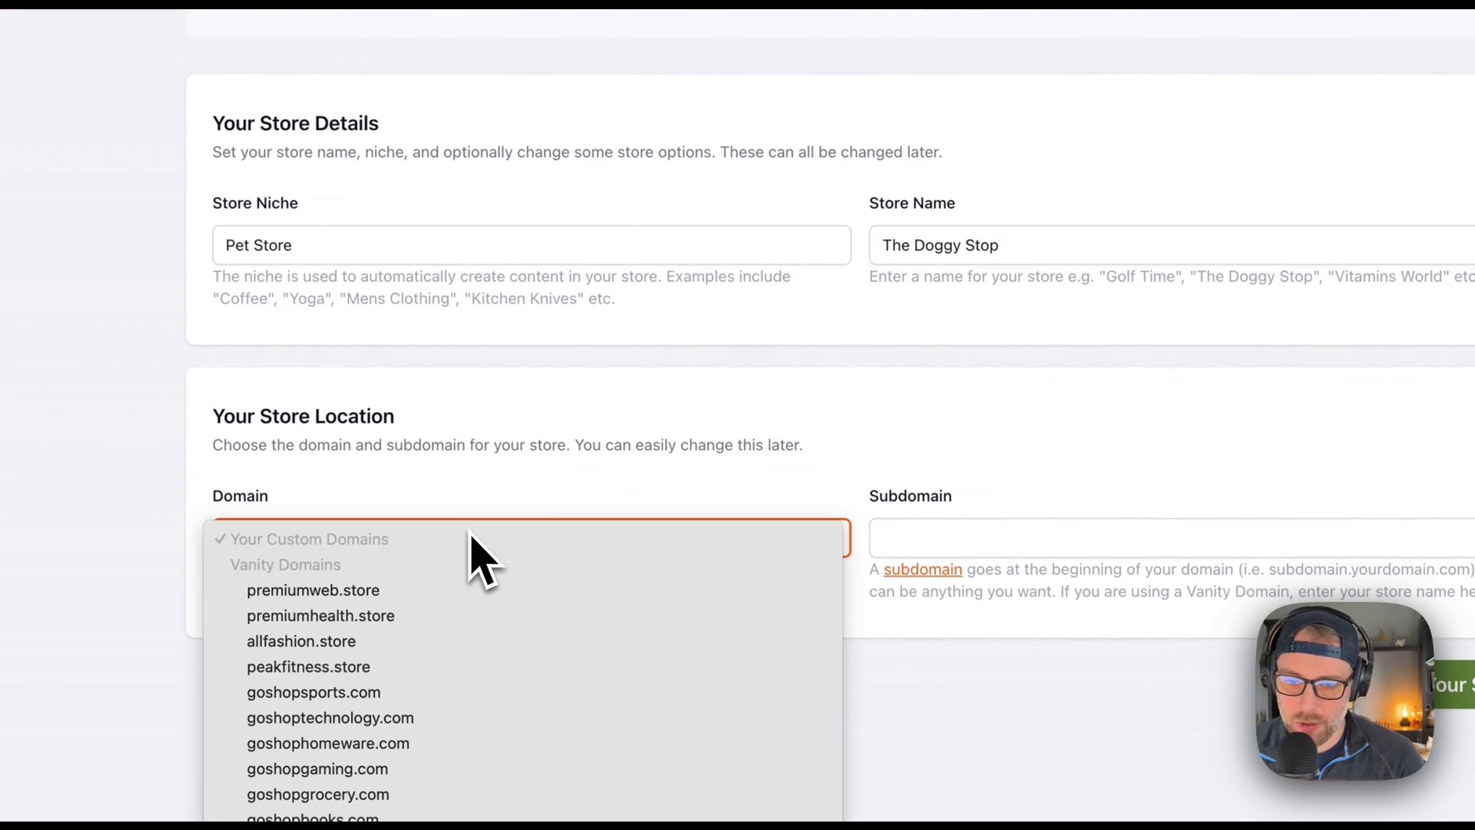
{"action": "left_click", "coordinate": [420, 591]}
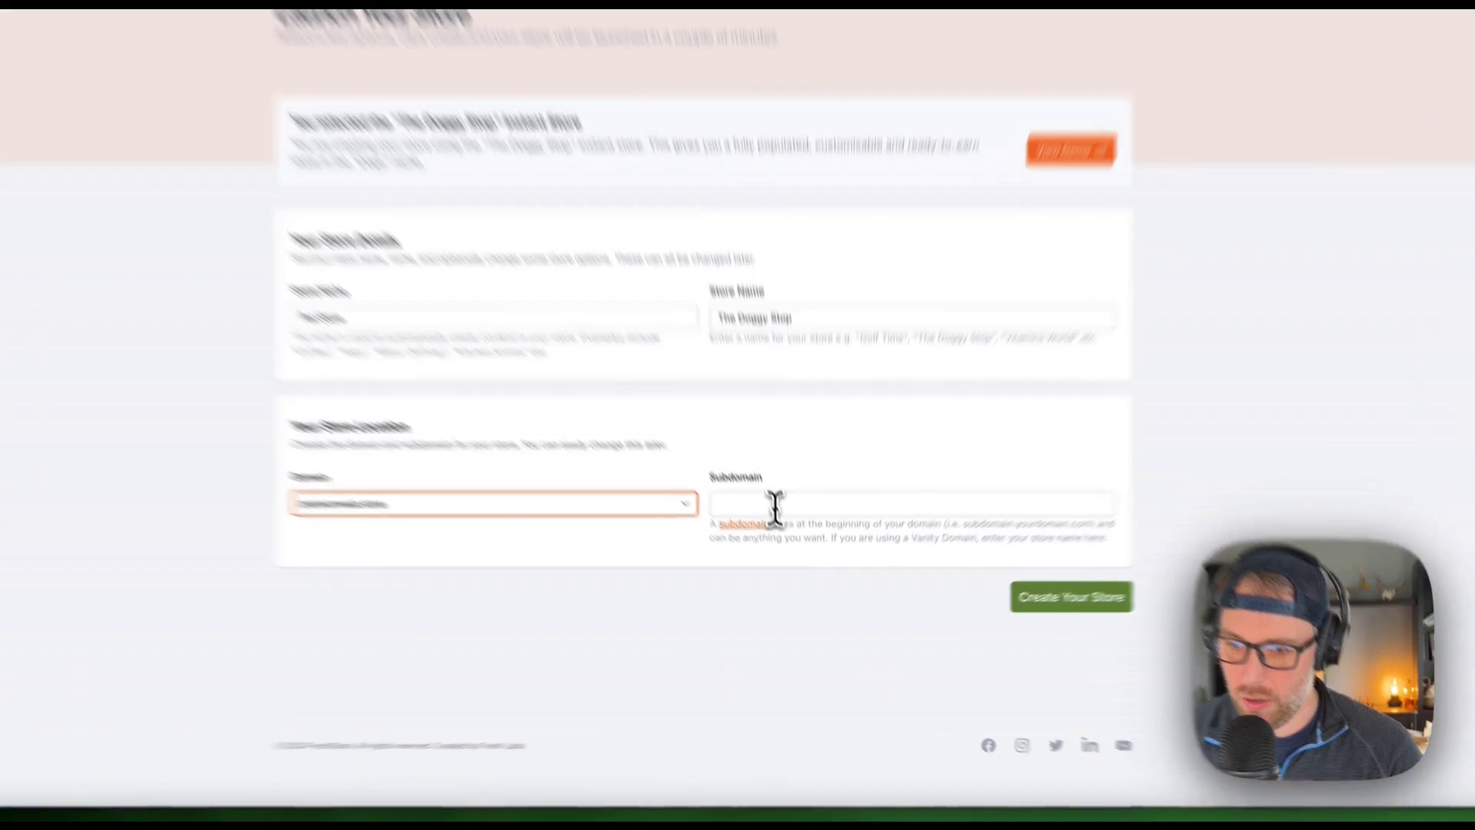
{"action": "left_click", "coordinate": [788, 540]}
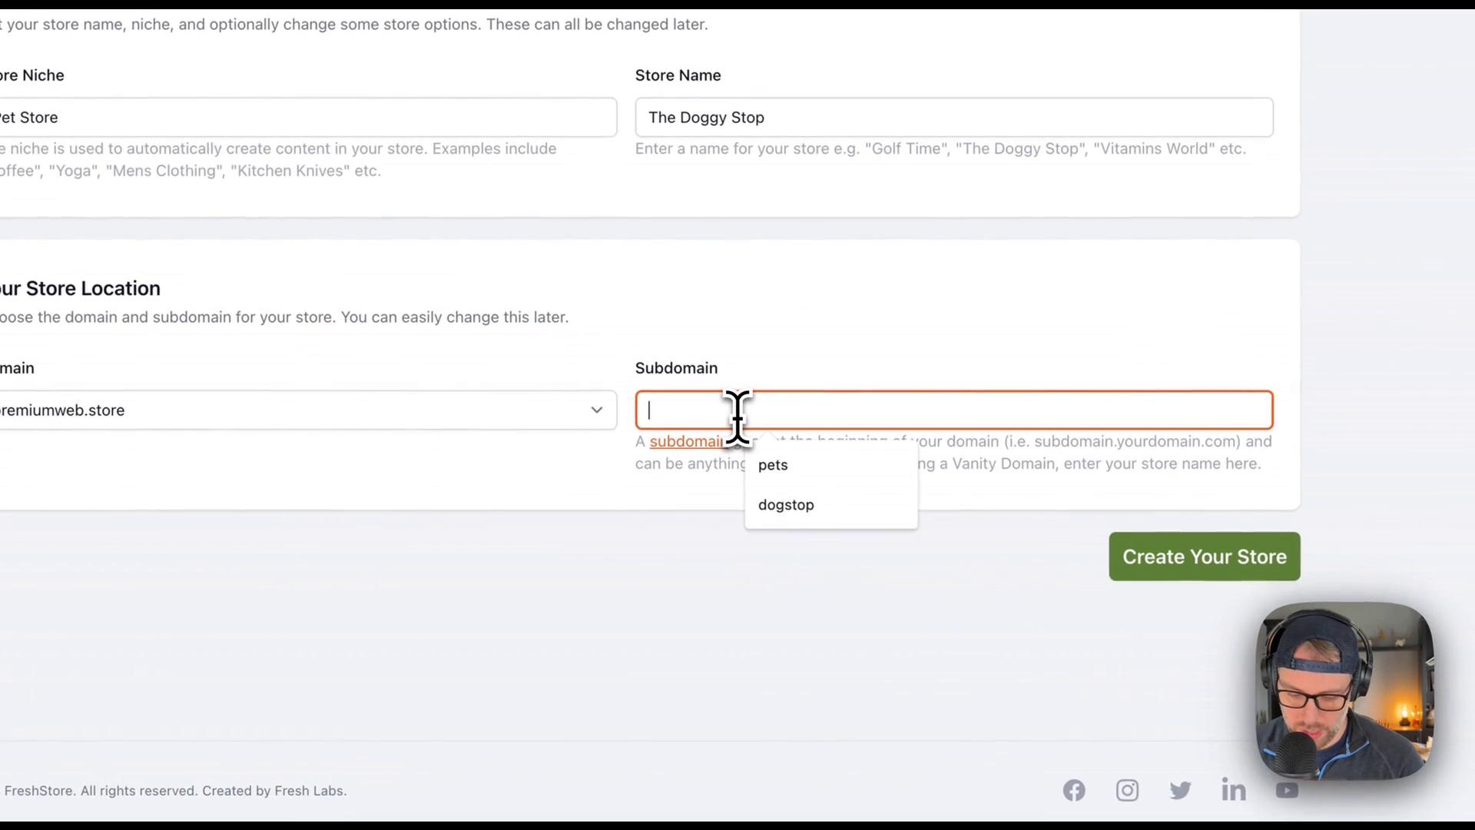
{"action": "type", "text": "doggu"}
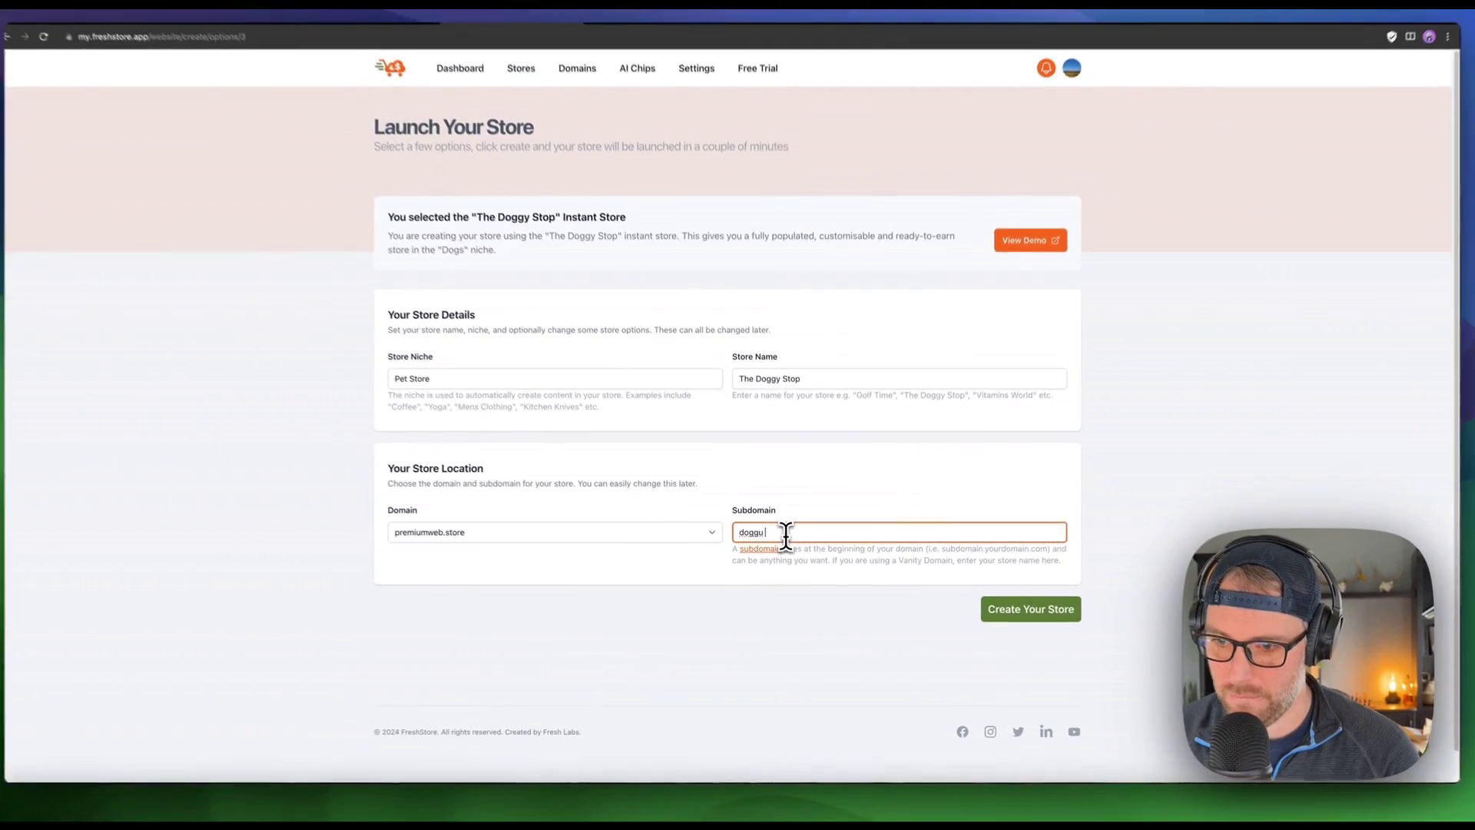
{"action": "key", "text": "BackSpace"}
{"action": "type", "text": "ystop"}
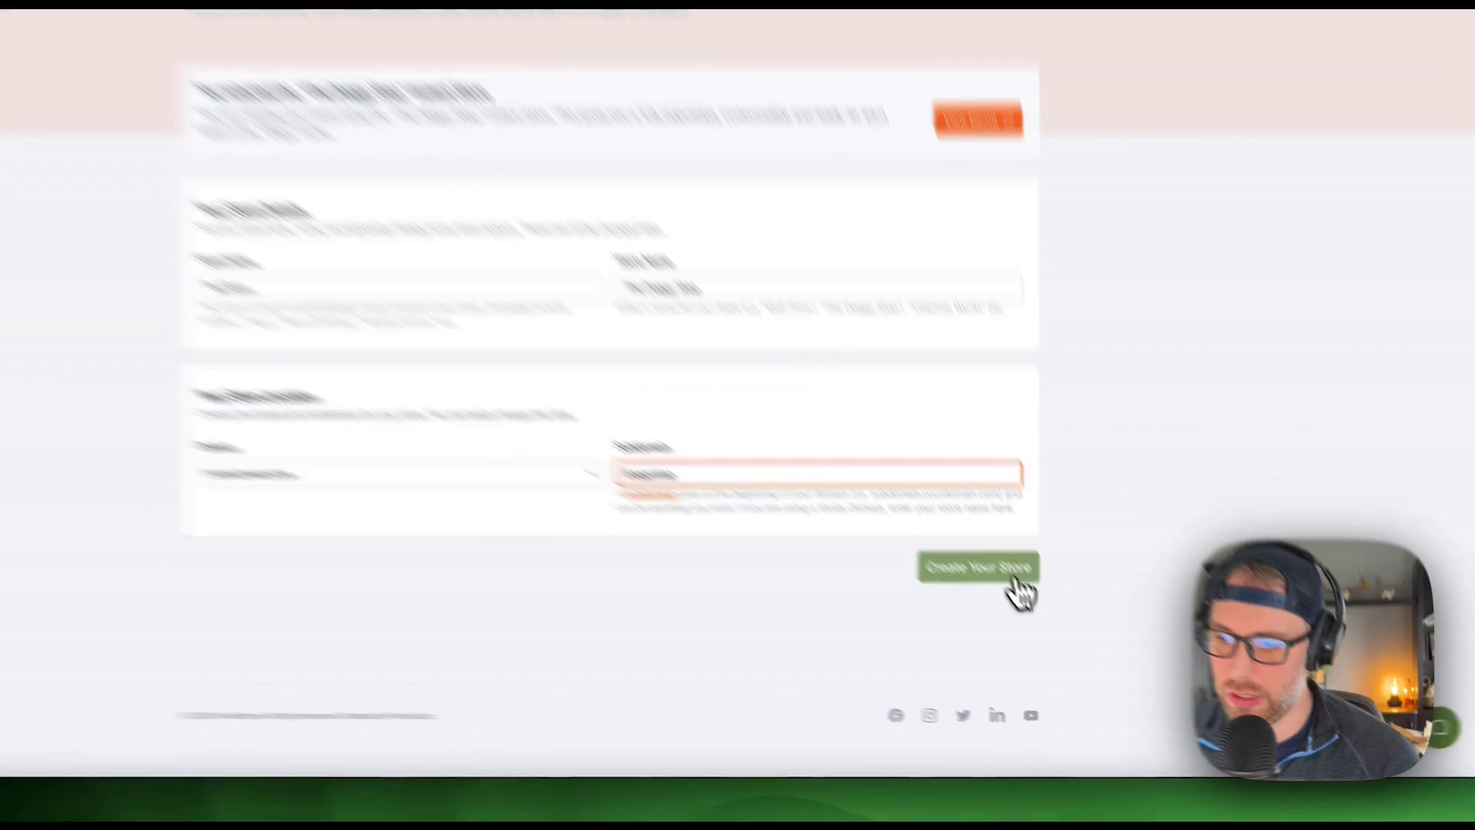
Create doggystop.premiumweb.store, open its Manage page and clear the store cache.
{"action": "left_click", "coordinate": [1053, 620]}
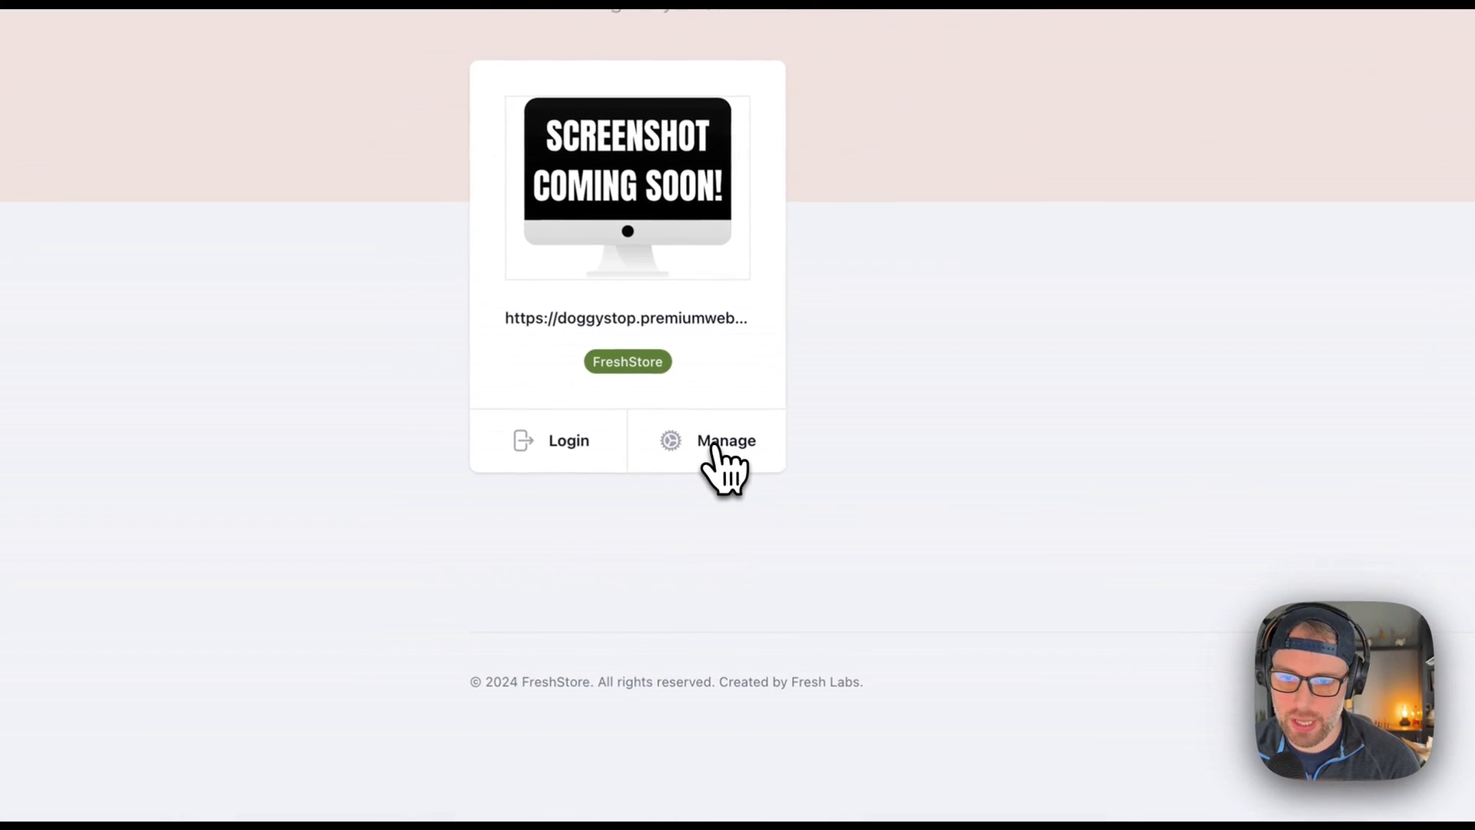
{"action": "left_click", "coordinate": [719, 444]}
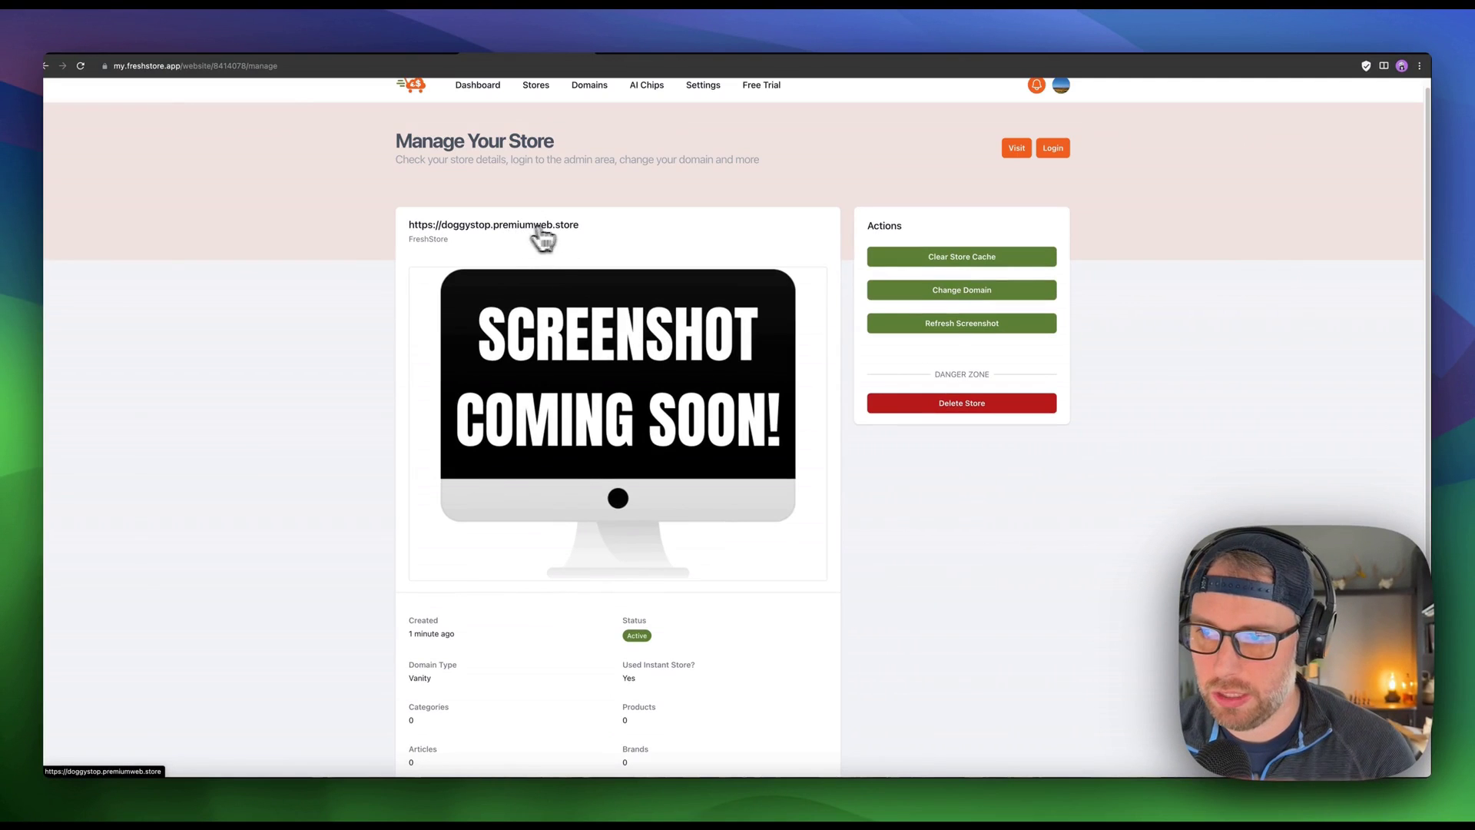
{"action": "left_click", "coordinate": [971, 261]}
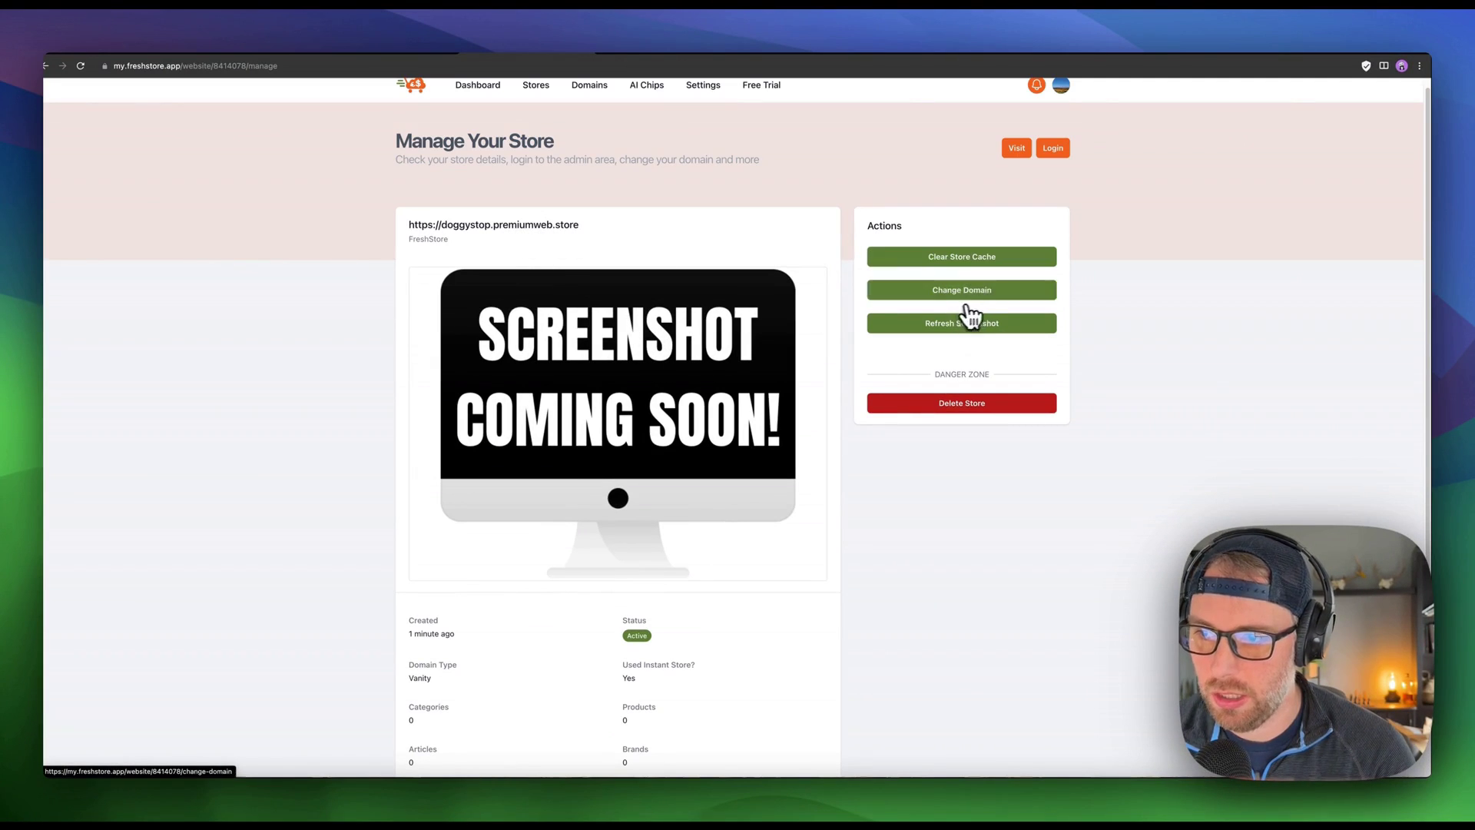
{"action": "scroll", "coordinate": [967, 302], "scroll_direction": "down", "scroll_amount": 3}
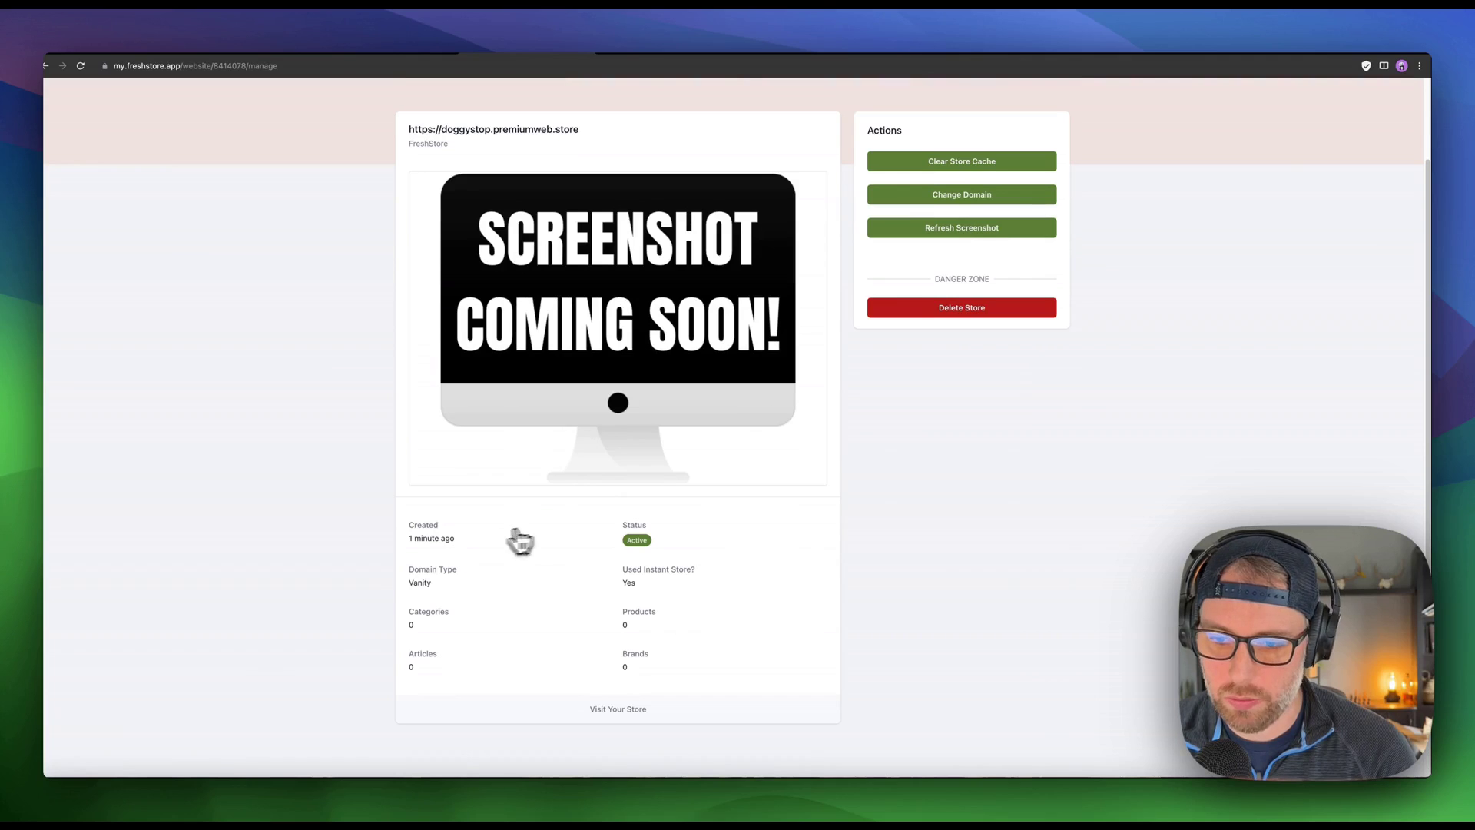
{"action": "scroll", "coordinate": [819, 515], "scroll_direction": "up", "scroll_amount": 3}
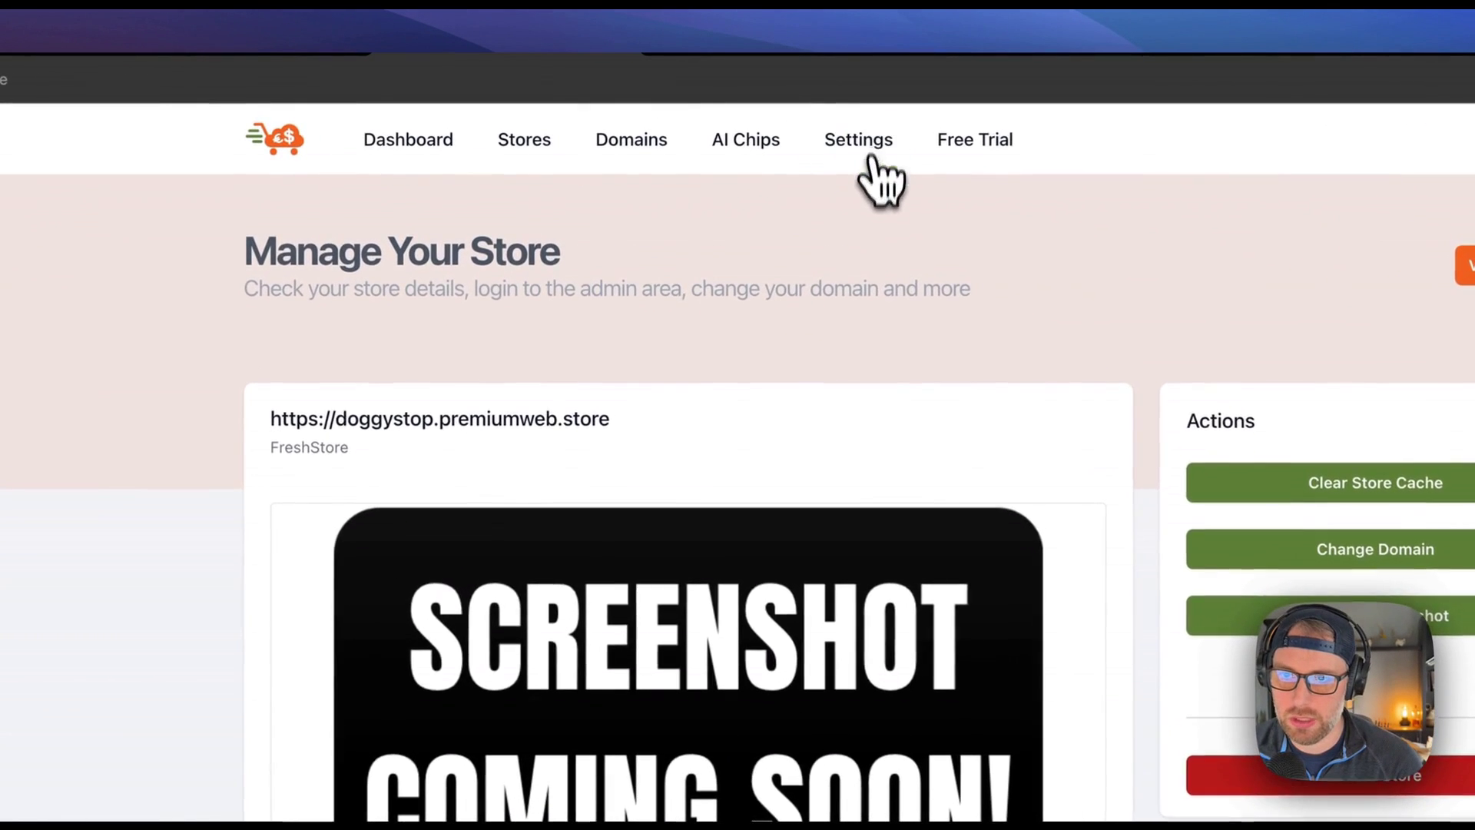
In account settings, look through the eBay, Walmart, Etsy and AliExpress affiliate tabs.
{"action": "left_click", "coordinate": [870, 149]}
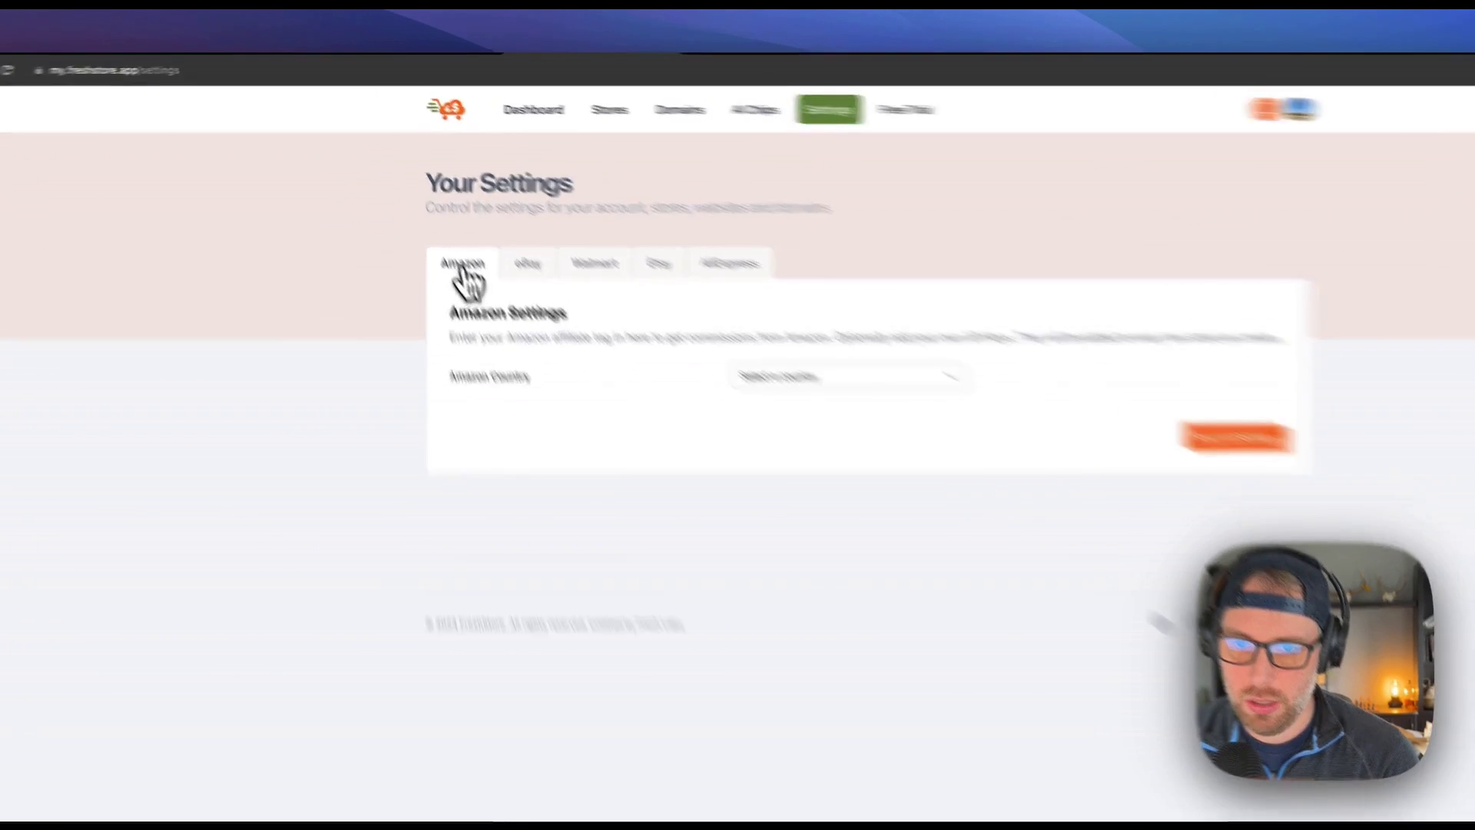
{"action": "left_click", "coordinate": [478, 219]}
{"action": "left_click", "coordinate": [730, 380]}
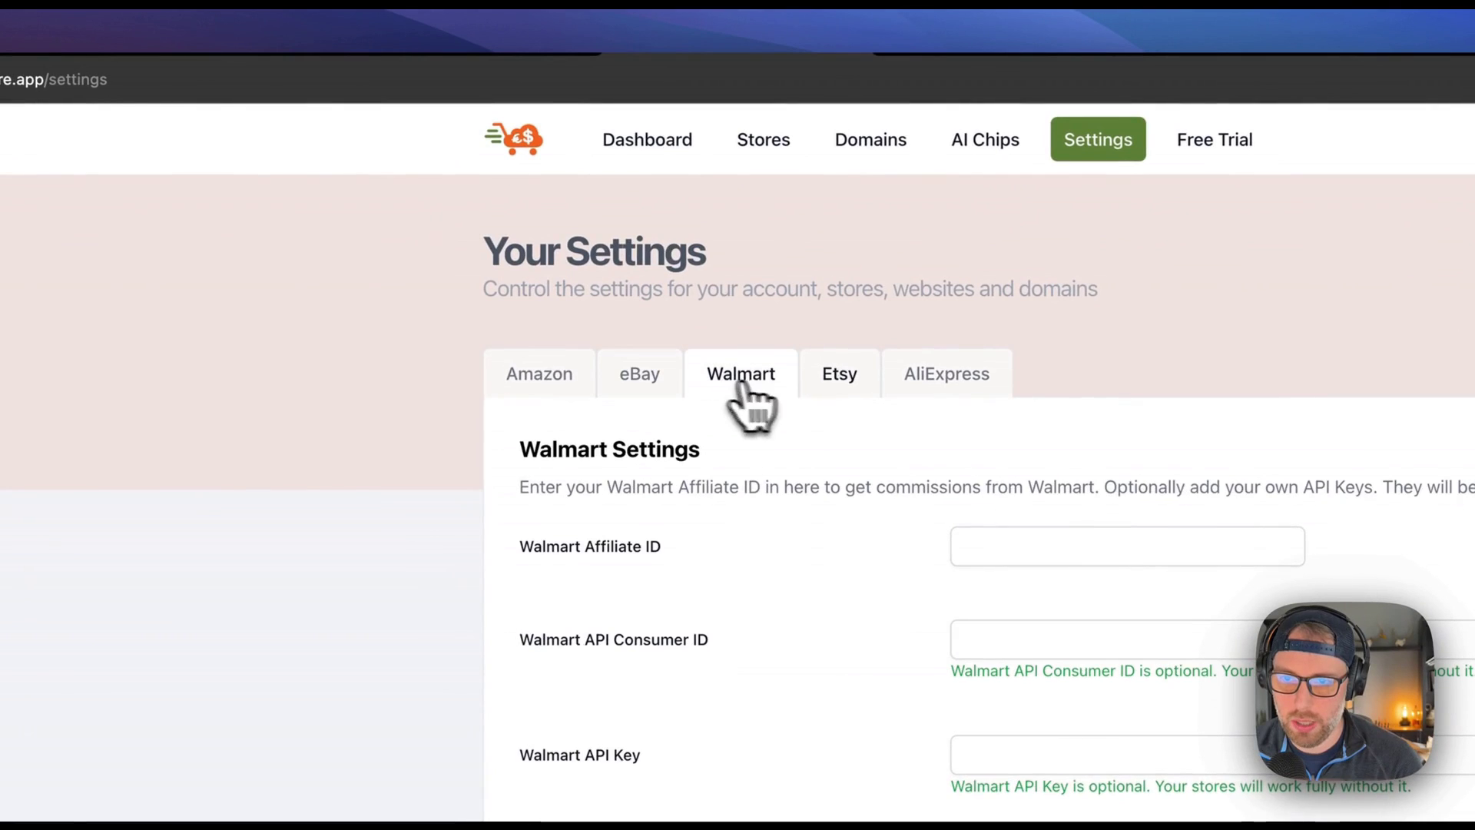
{"action": "left_click", "coordinate": [837, 381]}
{"action": "left_click", "coordinate": [934, 383]}
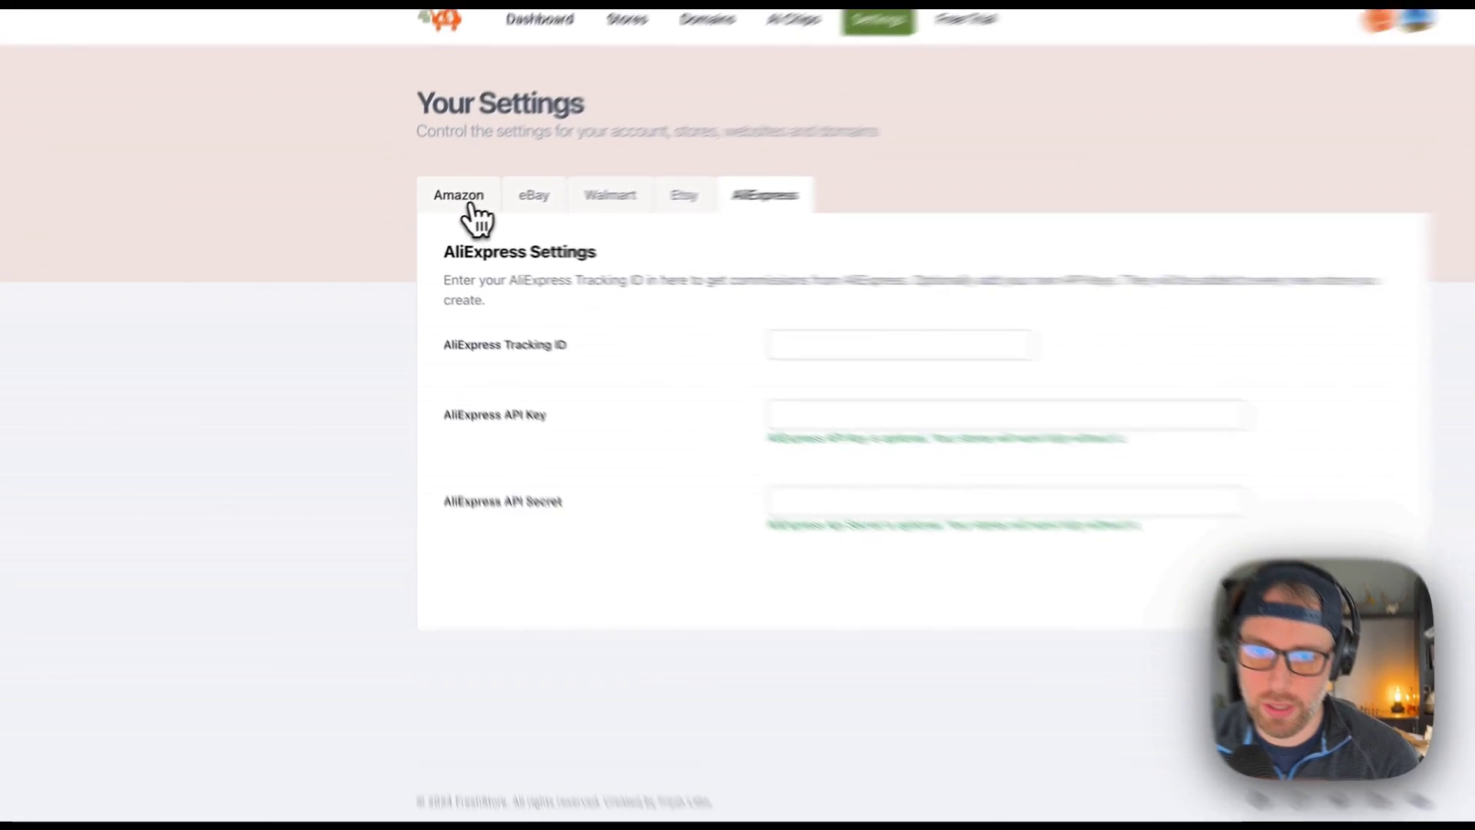
Set the Amazon affiliate country to United States.
{"action": "left_click", "coordinate": [431, 216]}
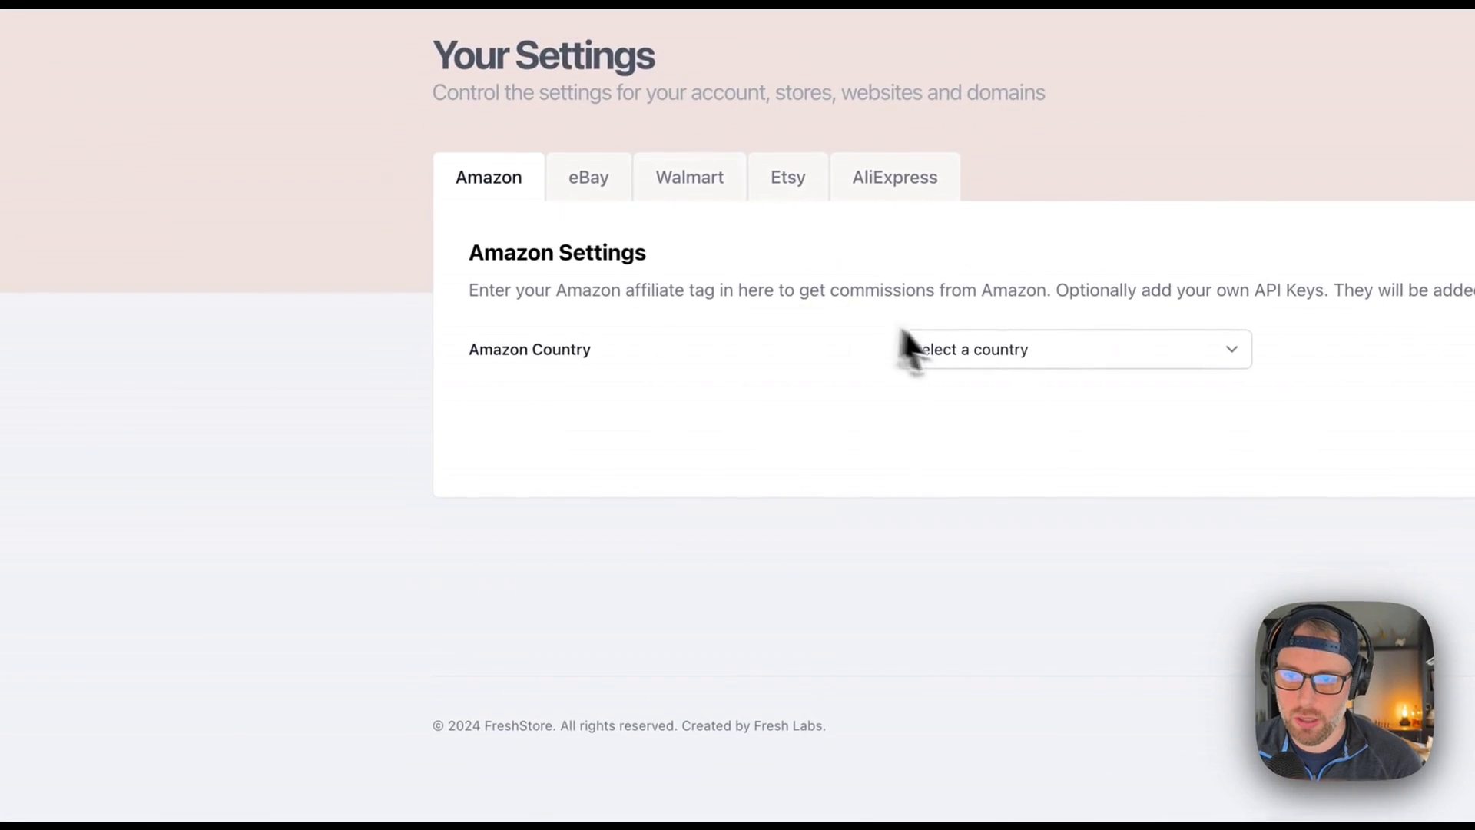
{"action": "left_click", "coordinate": [925, 352]}
{"action": "left_click", "coordinate": [997, 690]}
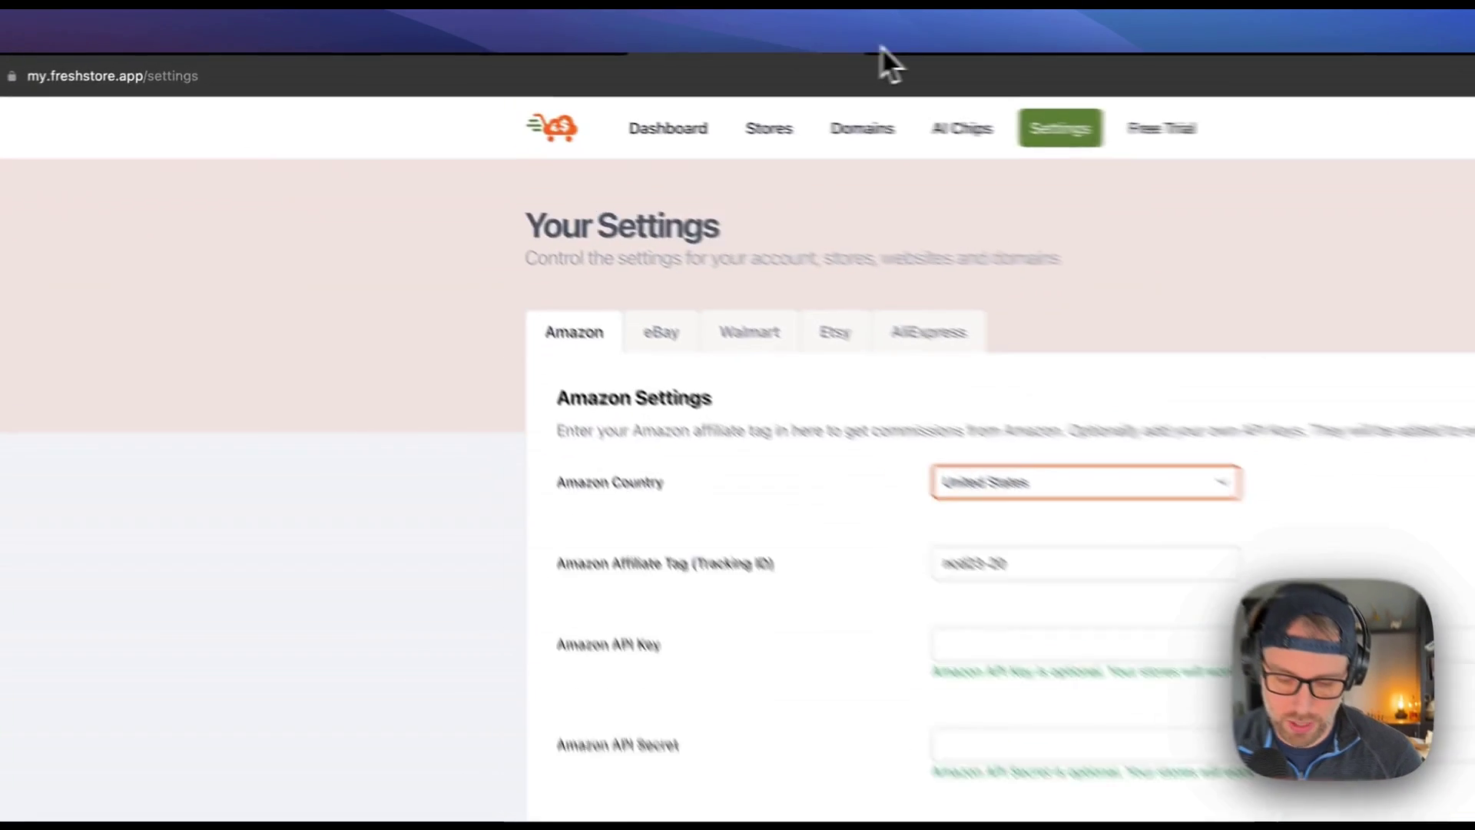
Search for amazon associates in a new tab and select the store tracking ID in the header.
{"action": "key", "text": "super+t"}
{"action": "type", "text": "ama"}
{"action": "key", "text": "Return"}
{"action": "left_click", "coordinate": [511, 85]}
{"action": "type", "text": "amax"}
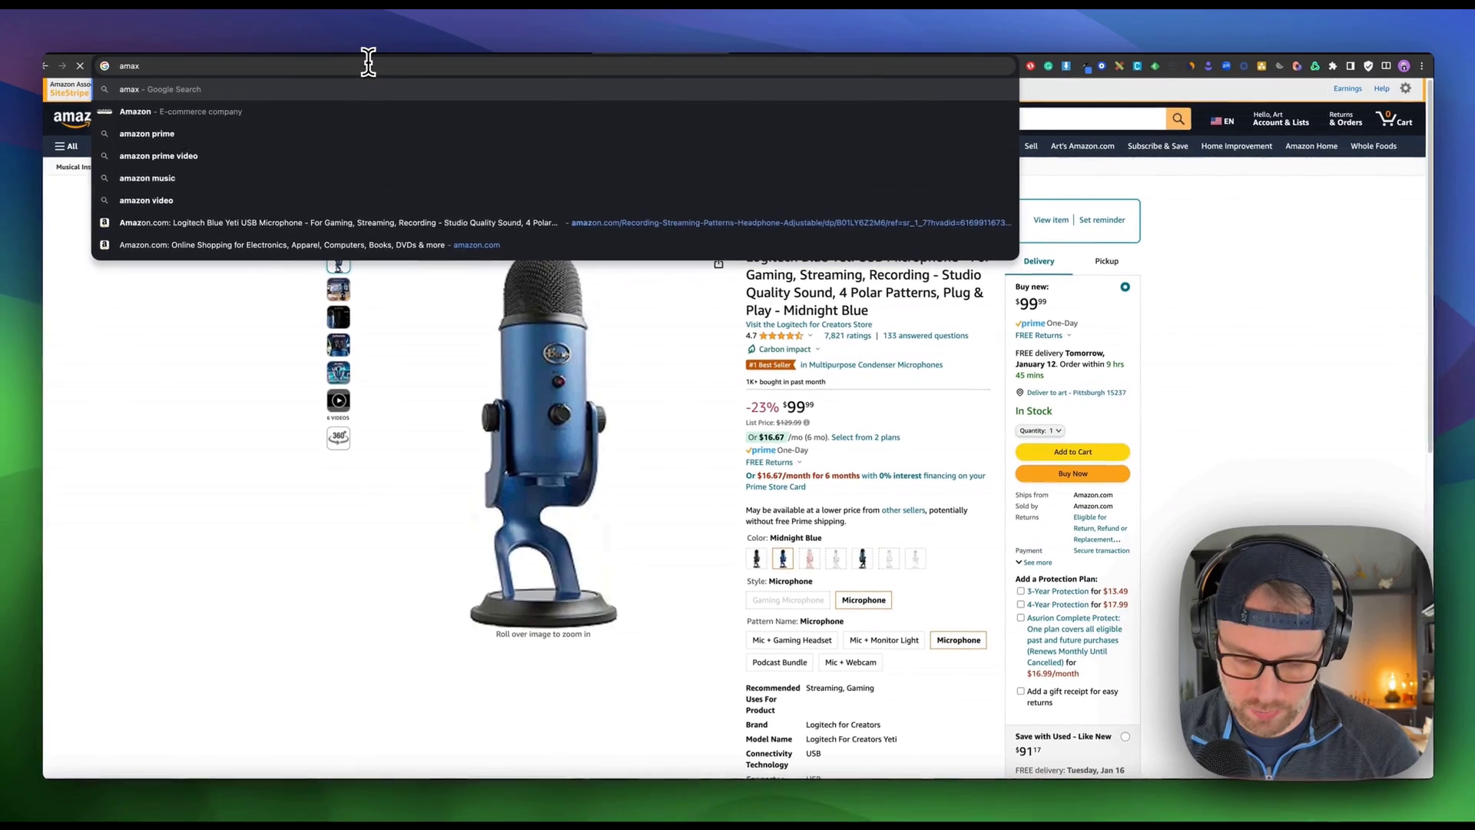
{"action": "key", "text": "BackSpace"}
{"action": "type", "text": "zpn associa"}
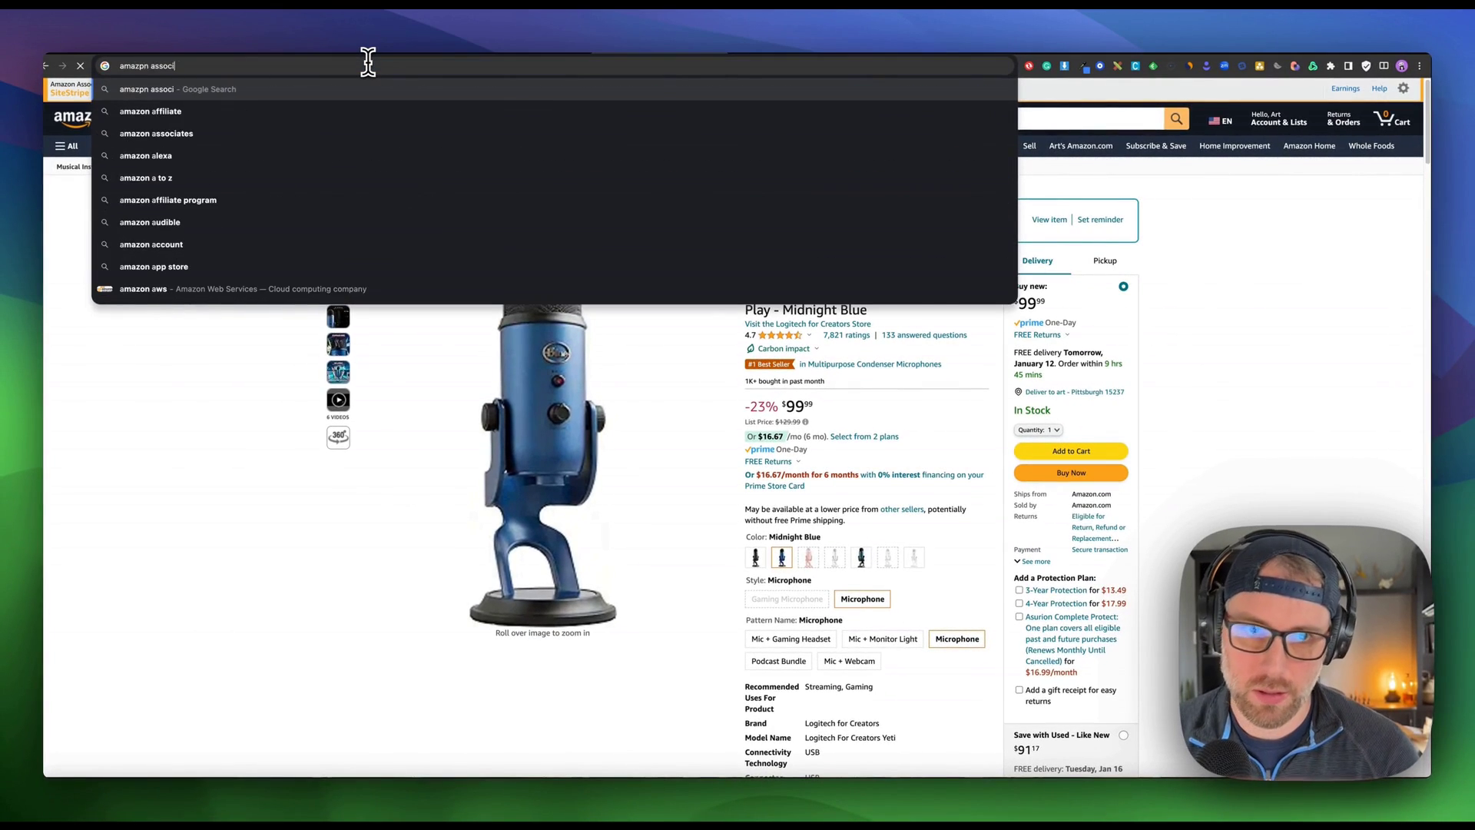
{"action": "type", "text": "tes"}
{"action": "key", "text": "Return"}
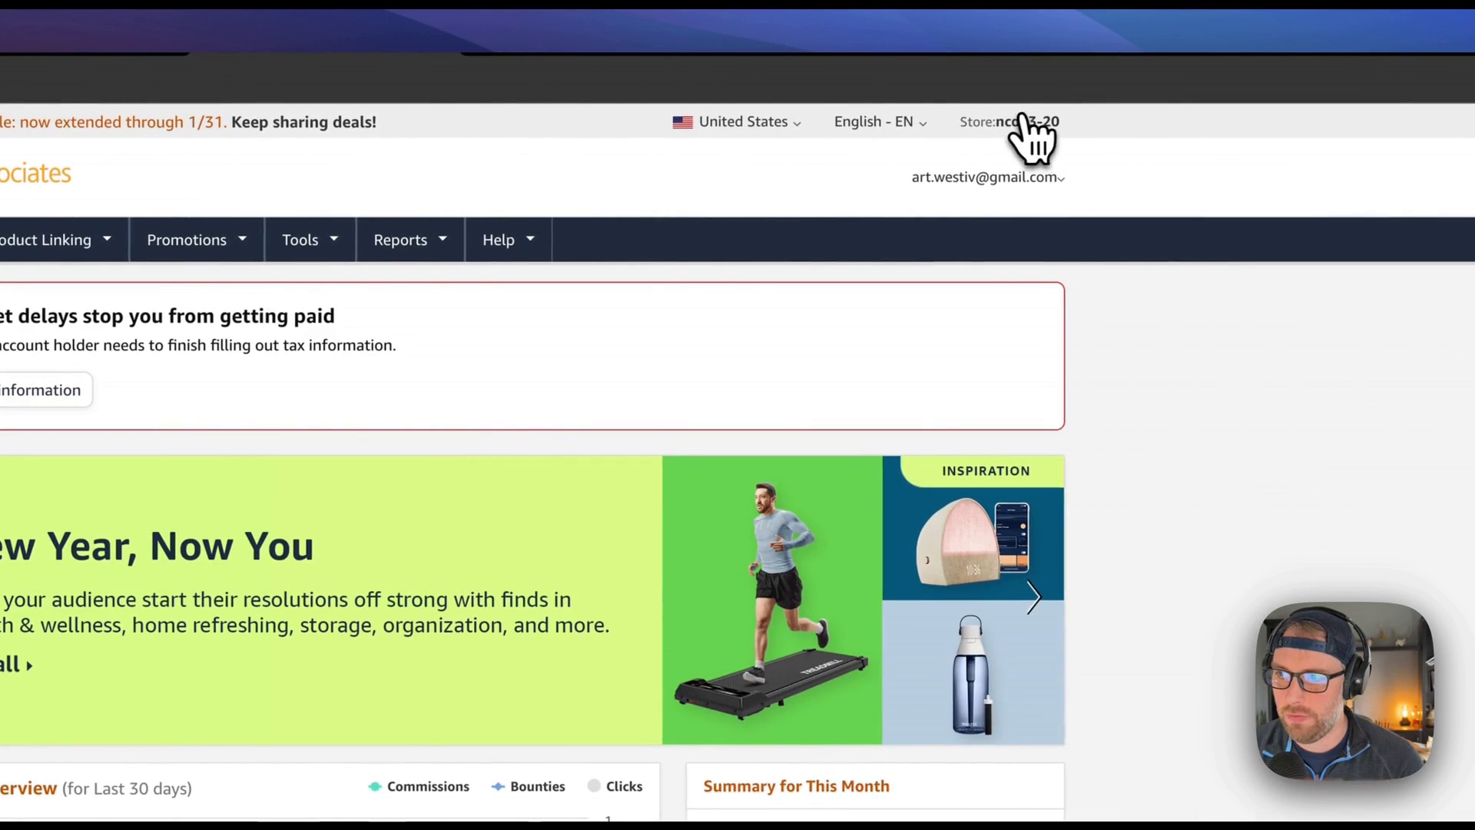
{"action": "mouse_move", "coordinate": [1037, 121]}
{"action": "left_mouse_down"}
{"action": "mouse_move", "coordinate": [976, 122]}
{"action": "mouse_move", "coordinate": [1047, 121]}
{"action": "left_mouse_up"}
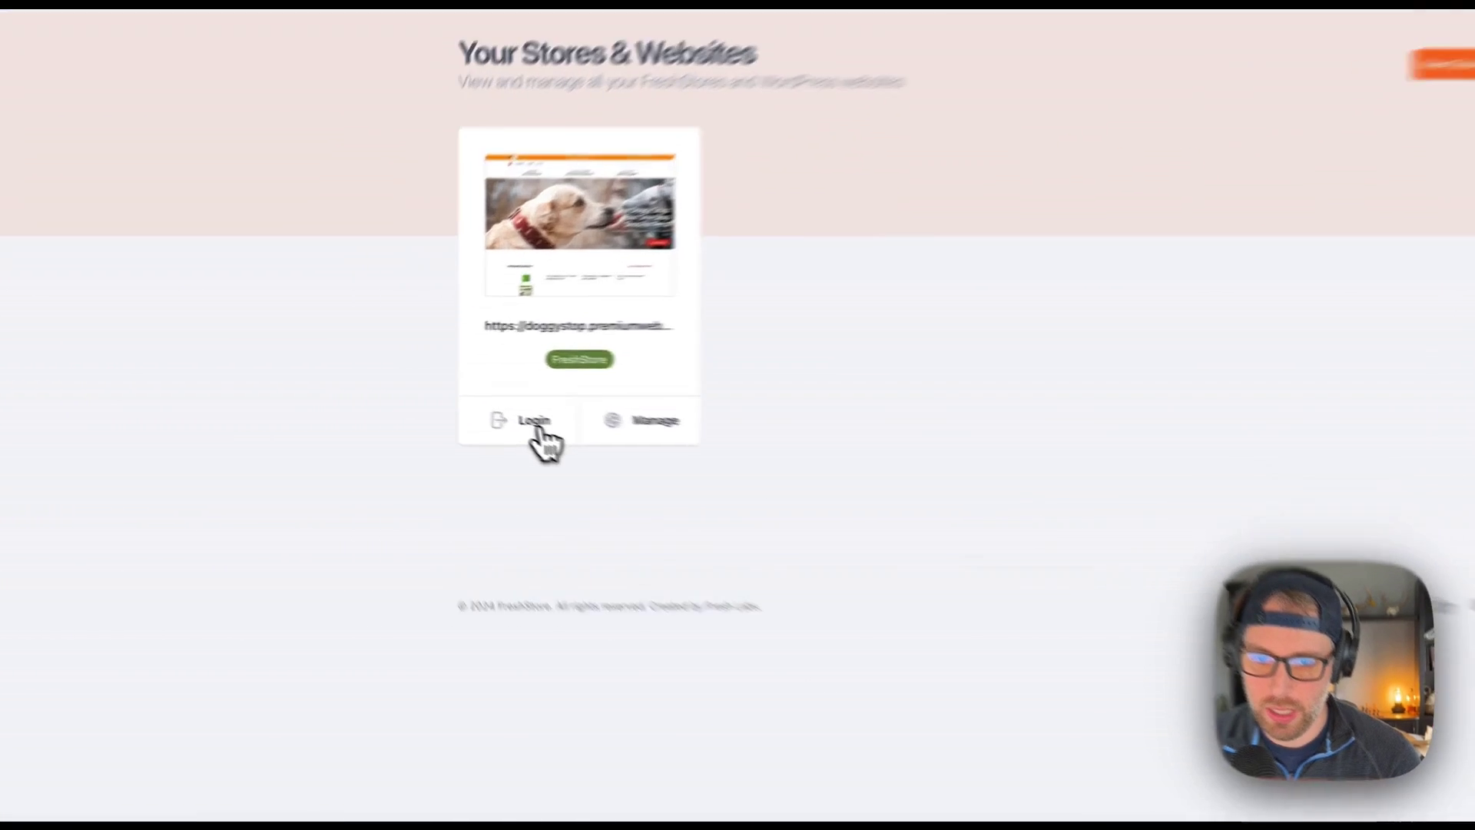
Log in to the Doggy Stop admin and review its 16 categories, 90 products and 287 offers.
{"action": "left_click", "coordinate": [449, 392]}
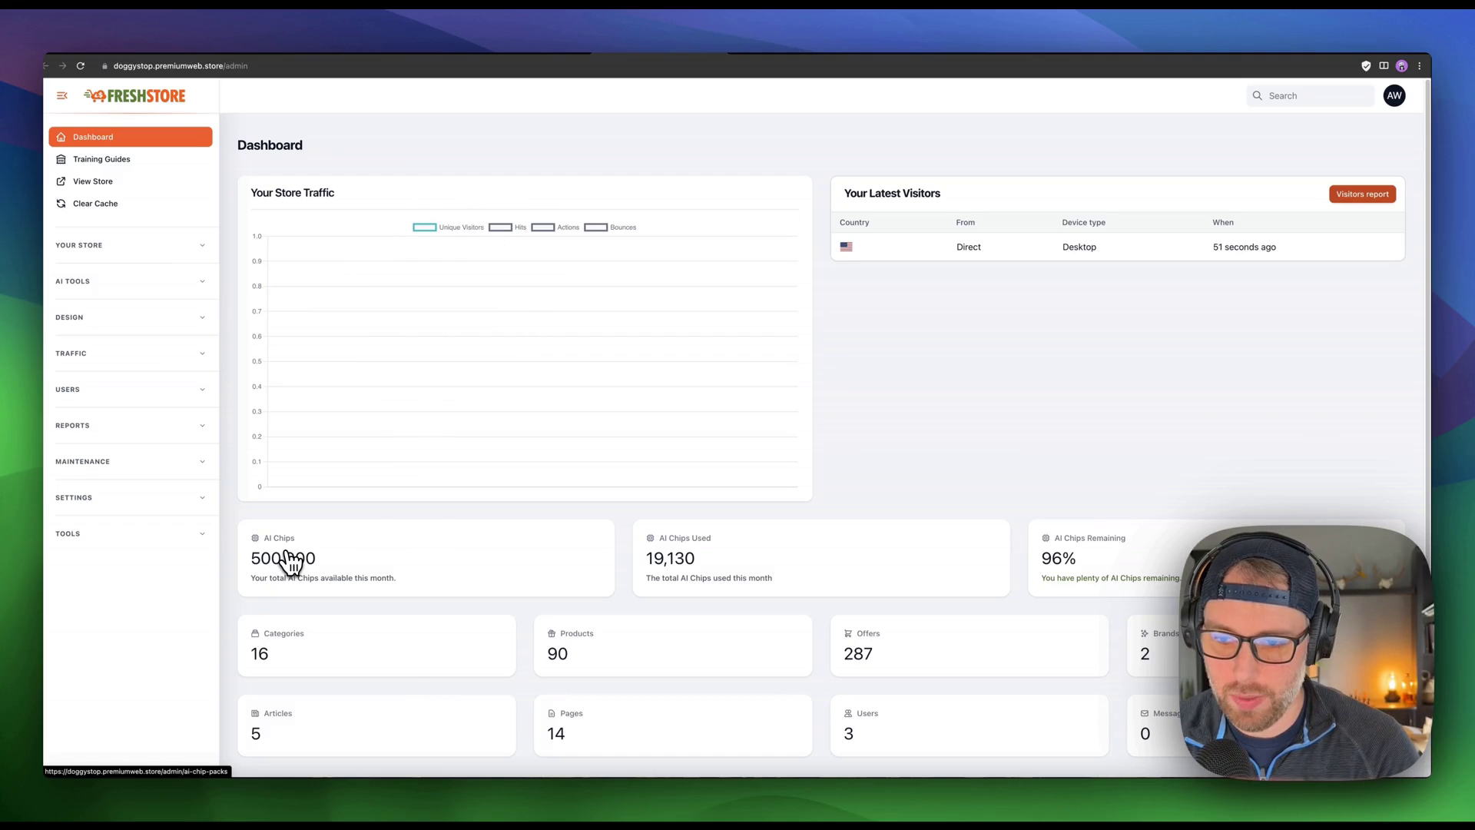
{"action": "scroll", "coordinate": [298, 559], "scroll_direction": "down", "scroll_amount": 2}
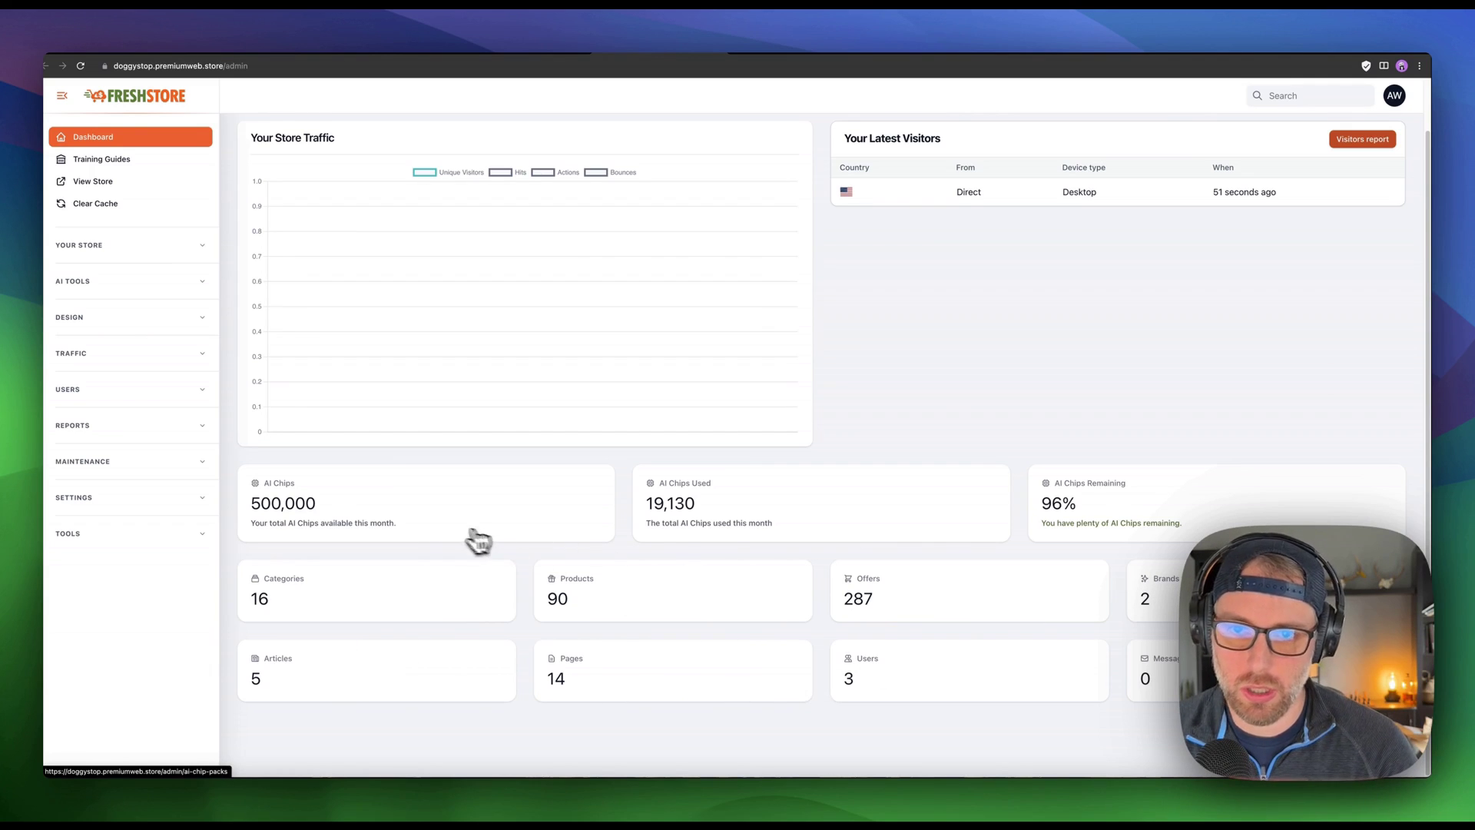
{"action": "scroll", "coordinate": [465, 522], "scroll_direction": "up", "scroll_amount": 2}
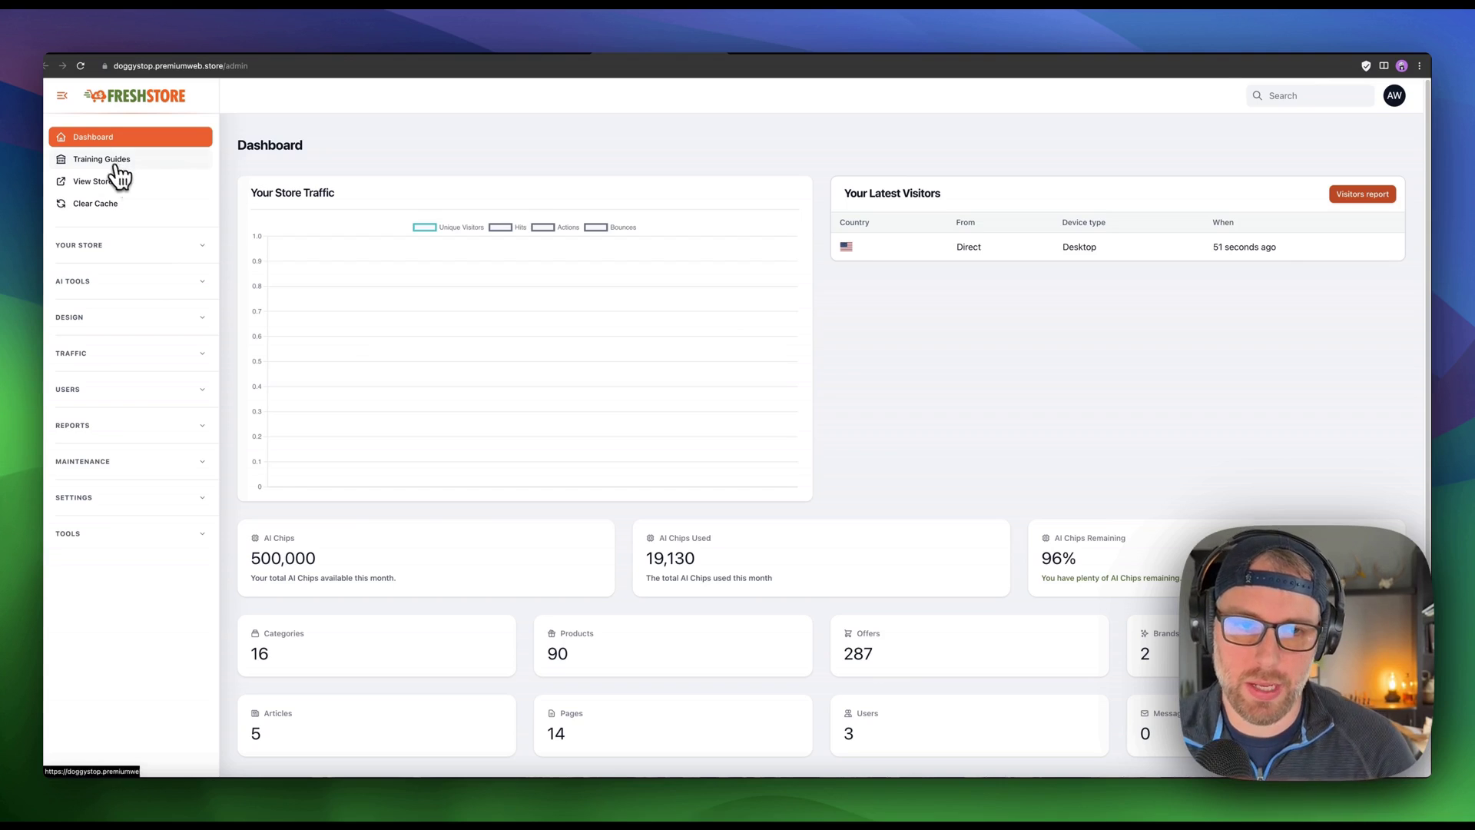
Expand YOUR STORE, view Categories, then open the Products list.
{"action": "left_click", "coordinate": [127, 246]}
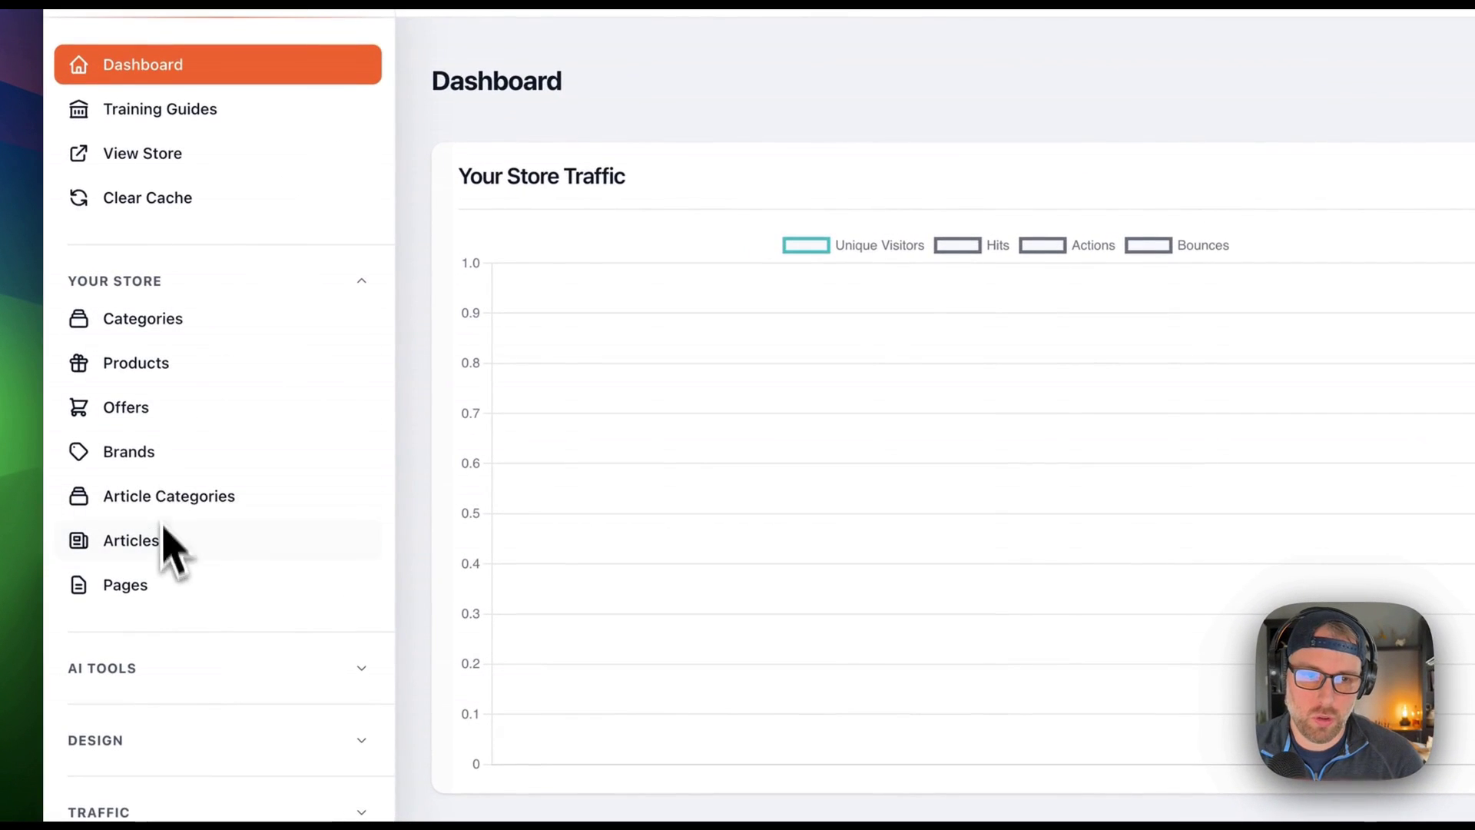
{"action": "left_click", "coordinate": [163, 328]}
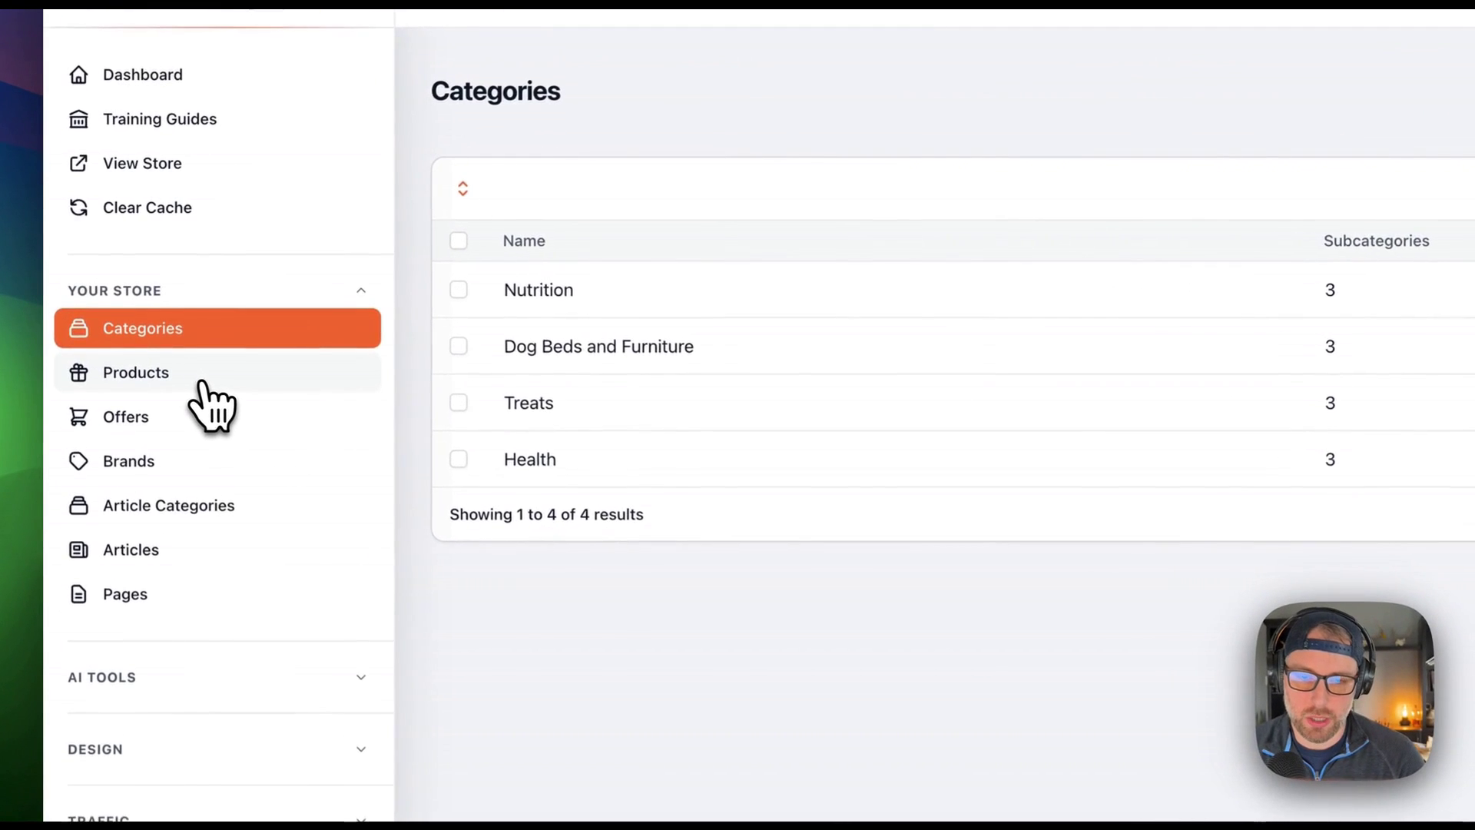
{"action": "left_click", "coordinate": [320, 399]}
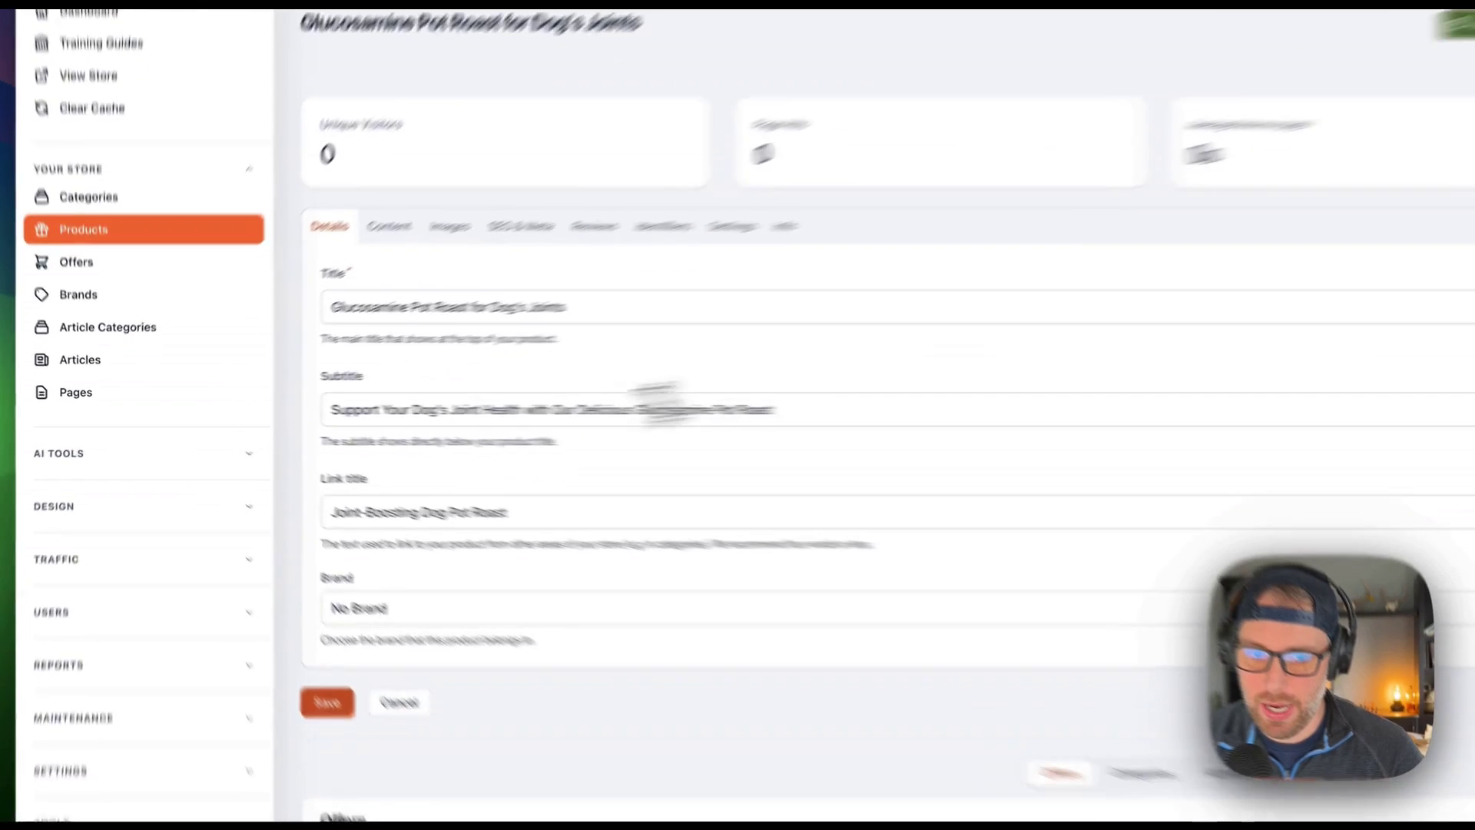
Open the Glucosamine Pot Roast product's Subtitle field for editing.
{"action": "left_click", "coordinate": [294, 410]}
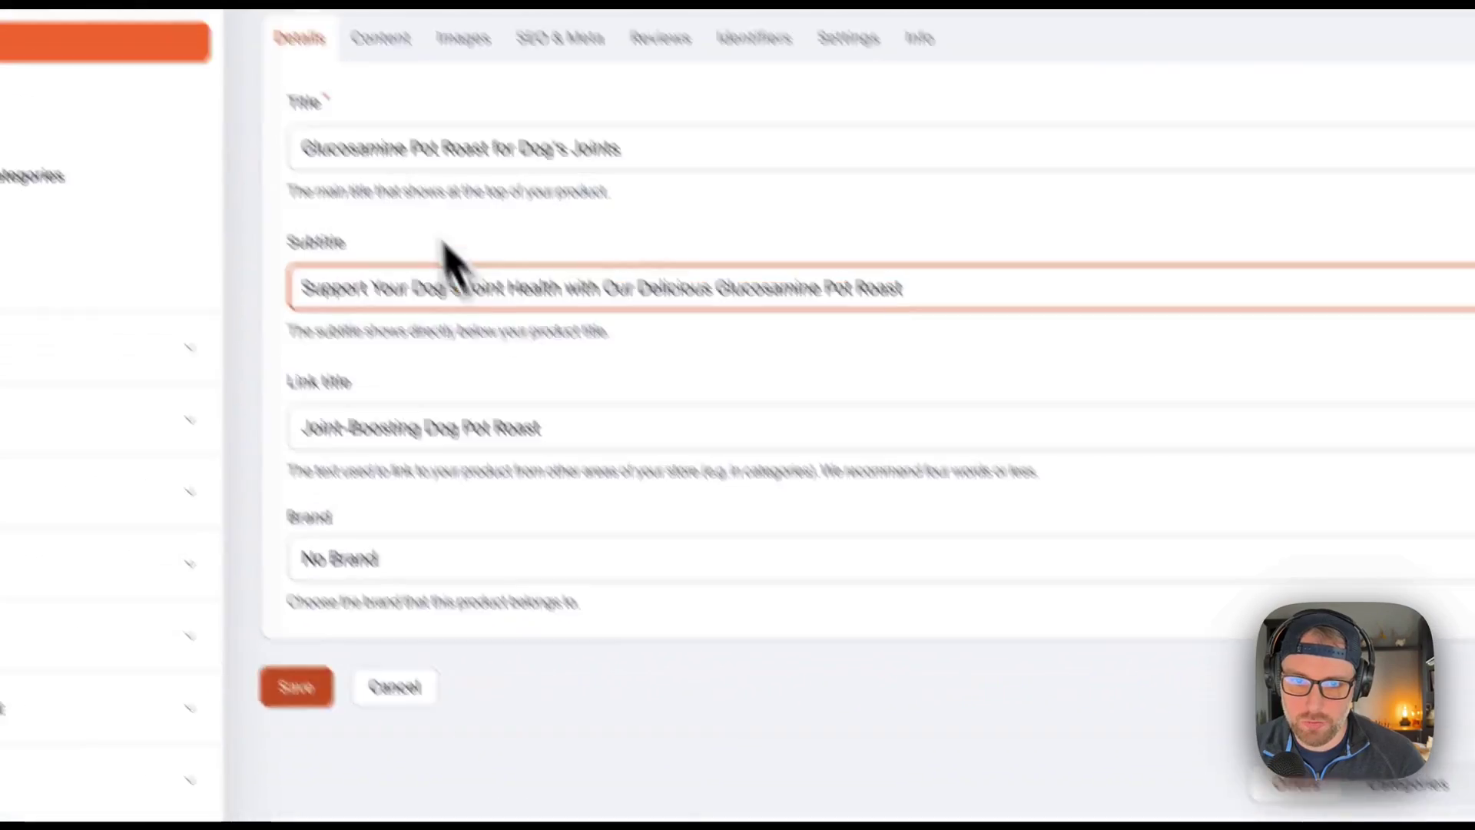
Review the Glucosamine Pot Roast product's Content, Images, SEO, Reviews, Identifiers, Settings and Info tabs.
{"action": "left_click", "coordinate": [392, 219]}
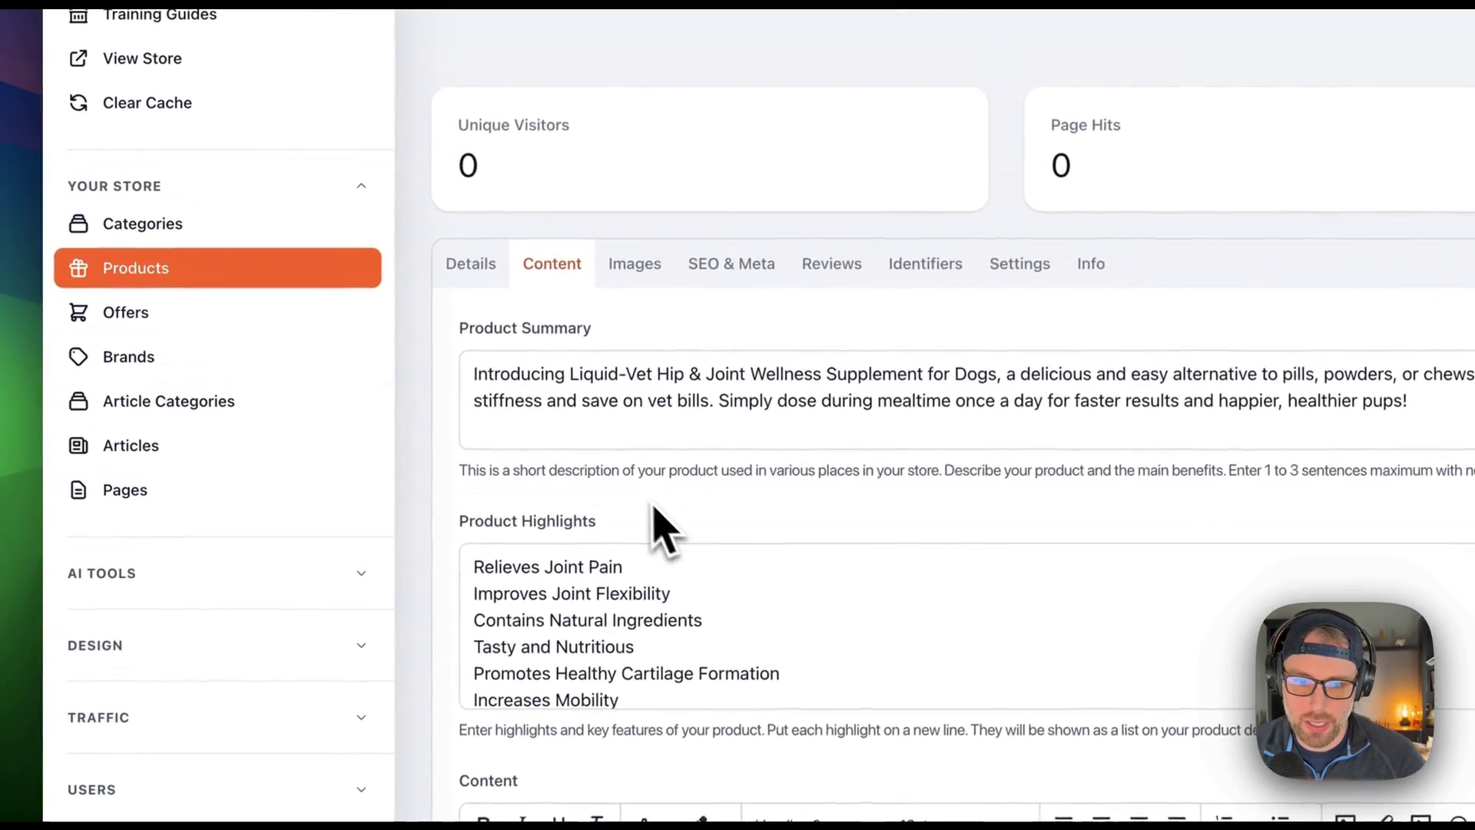
{"action": "scroll", "coordinate": [634, 496], "scroll_direction": "down", "scroll_amount": 3}
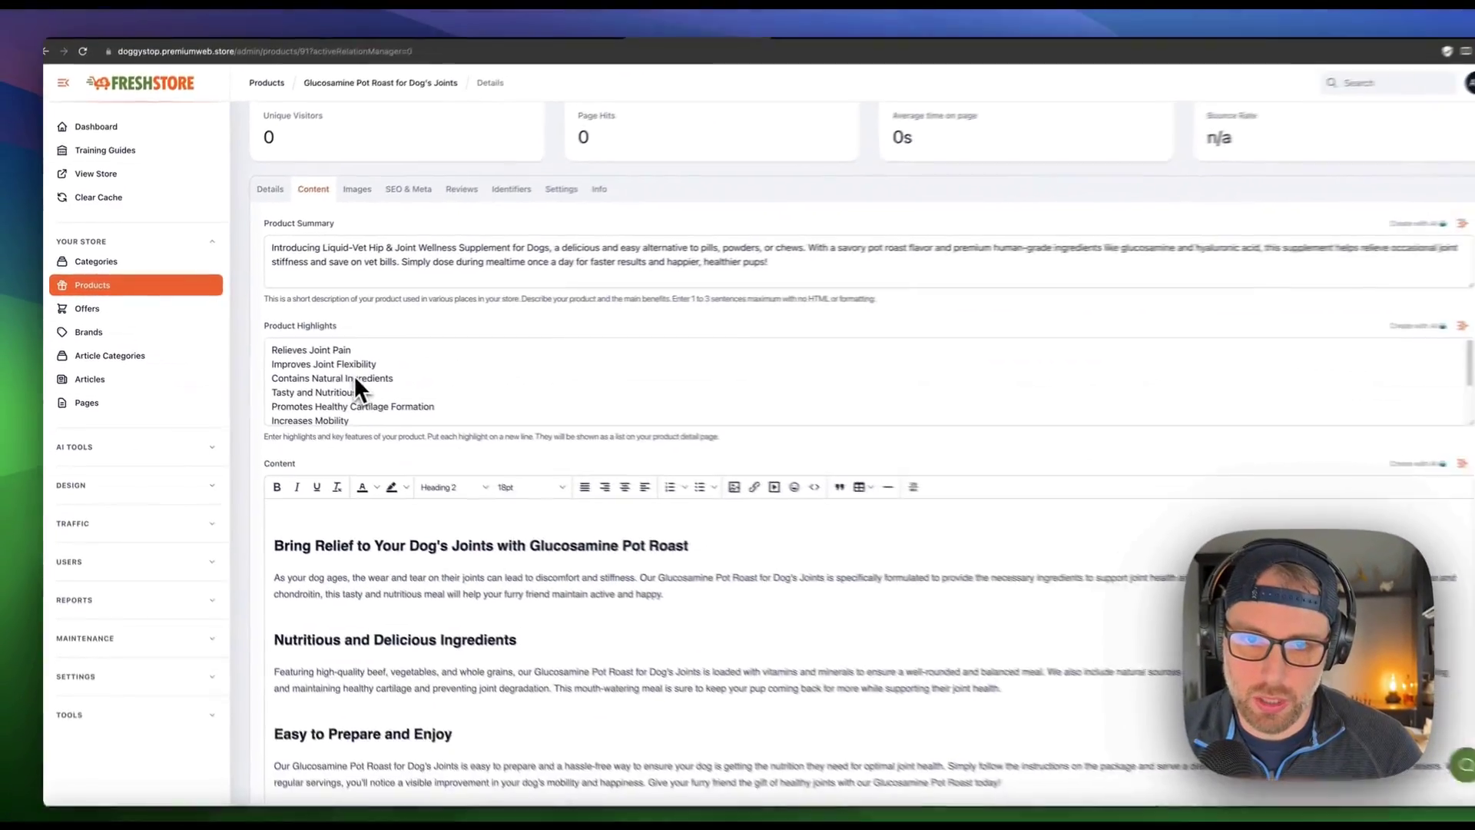
{"action": "scroll", "coordinate": [338, 345], "scroll_direction": "down", "scroll_amount": 5}
{"action": "scroll", "coordinate": [332, 320], "scroll_direction": "up", "scroll_amount": 5}
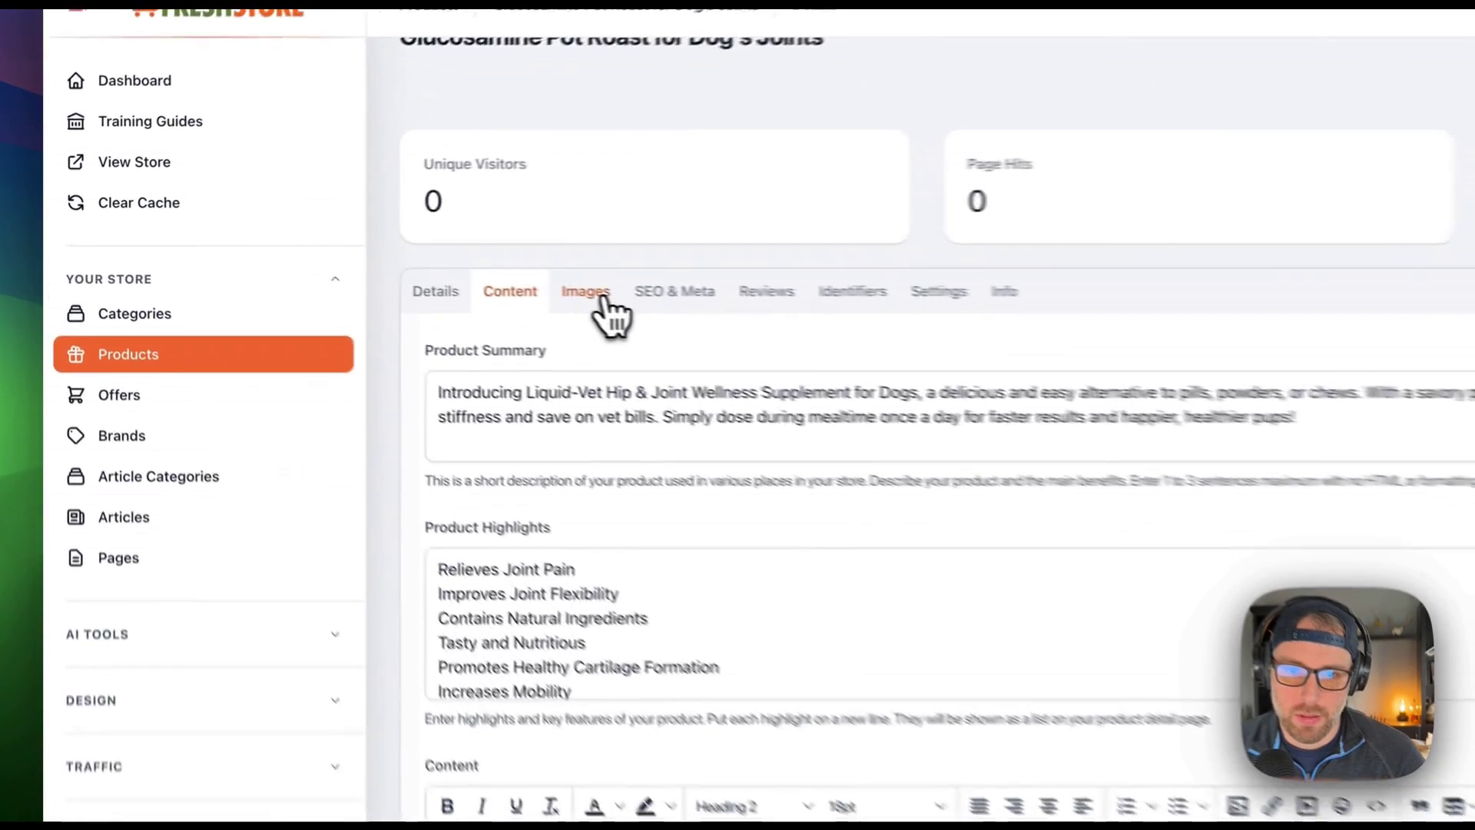
{"action": "left_click", "coordinate": [342, 252]}
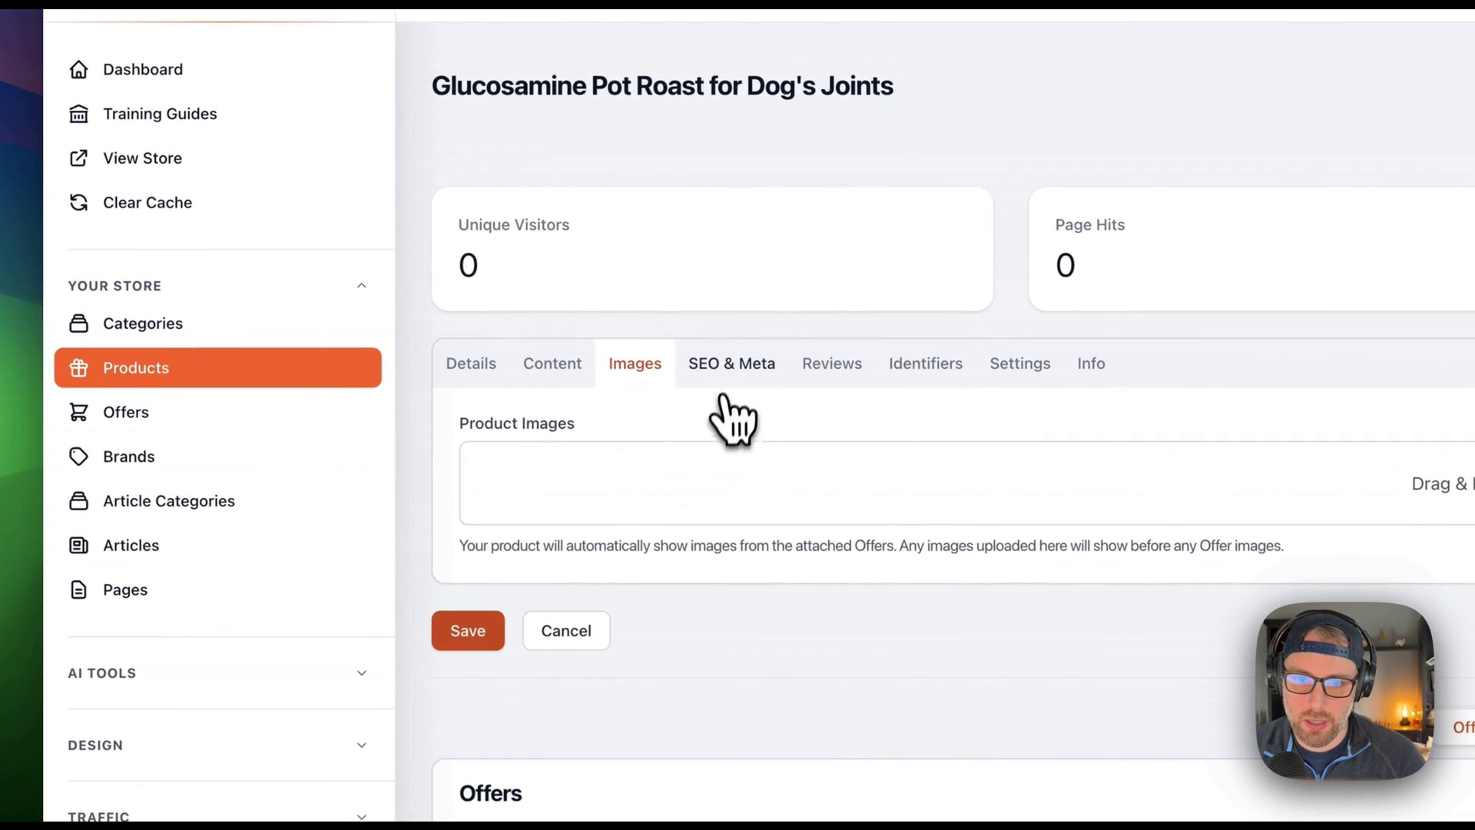
{"action": "left_click", "coordinate": [757, 388]}
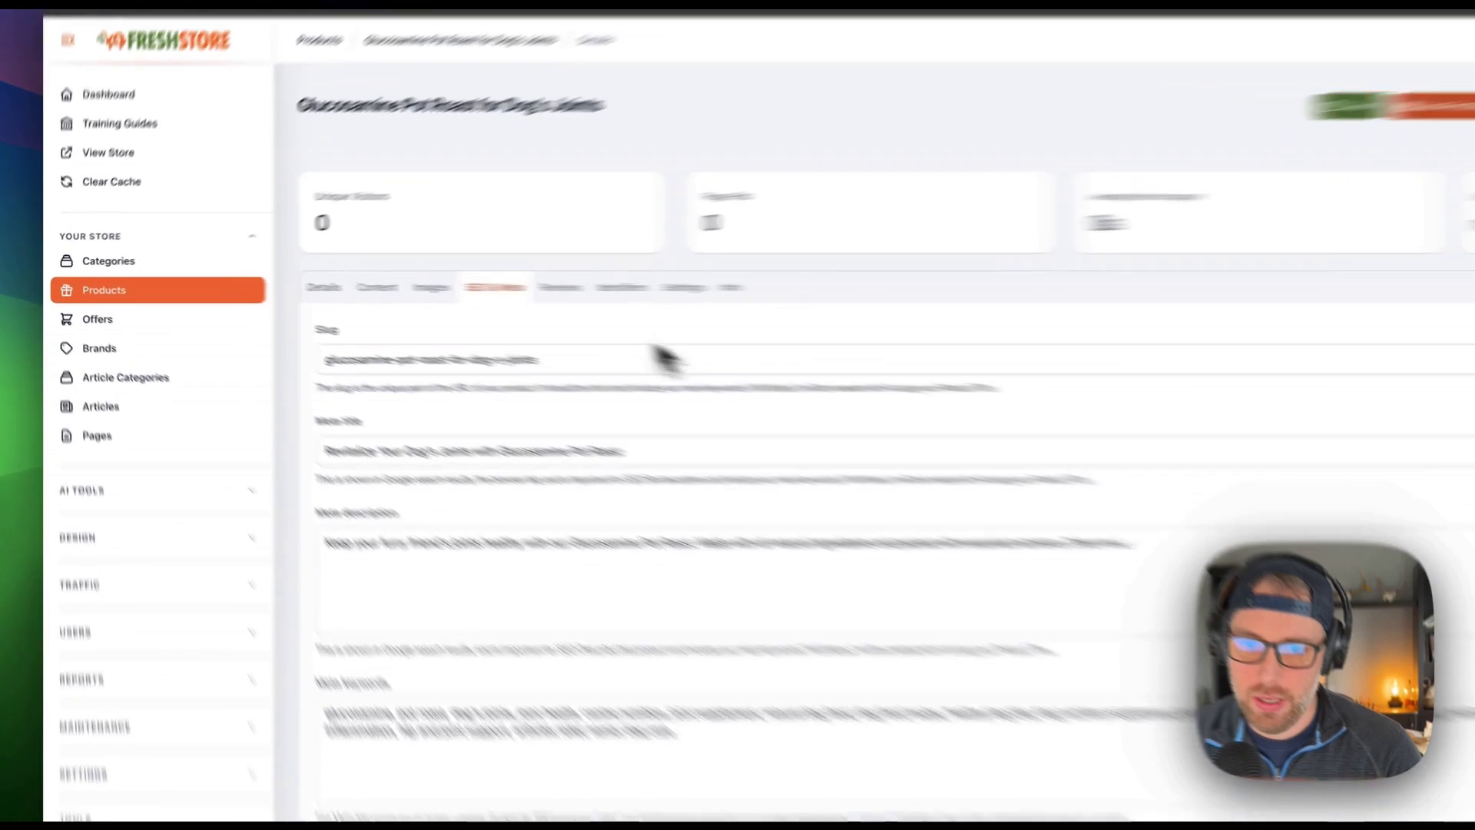
{"action": "left_click", "coordinate": [437, 284]}
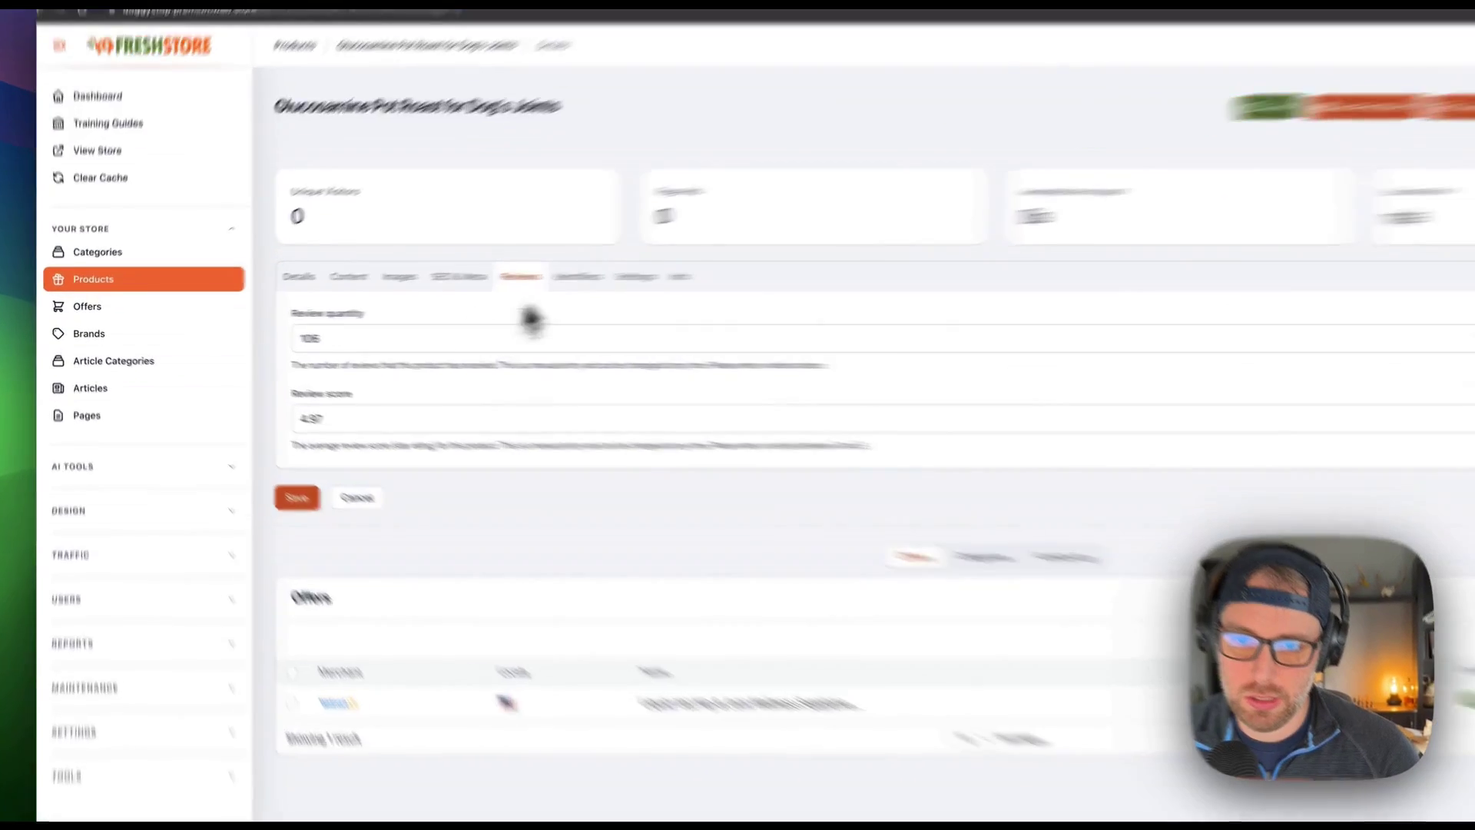
{"action": "left_click", "coordinate": [484, 283]}
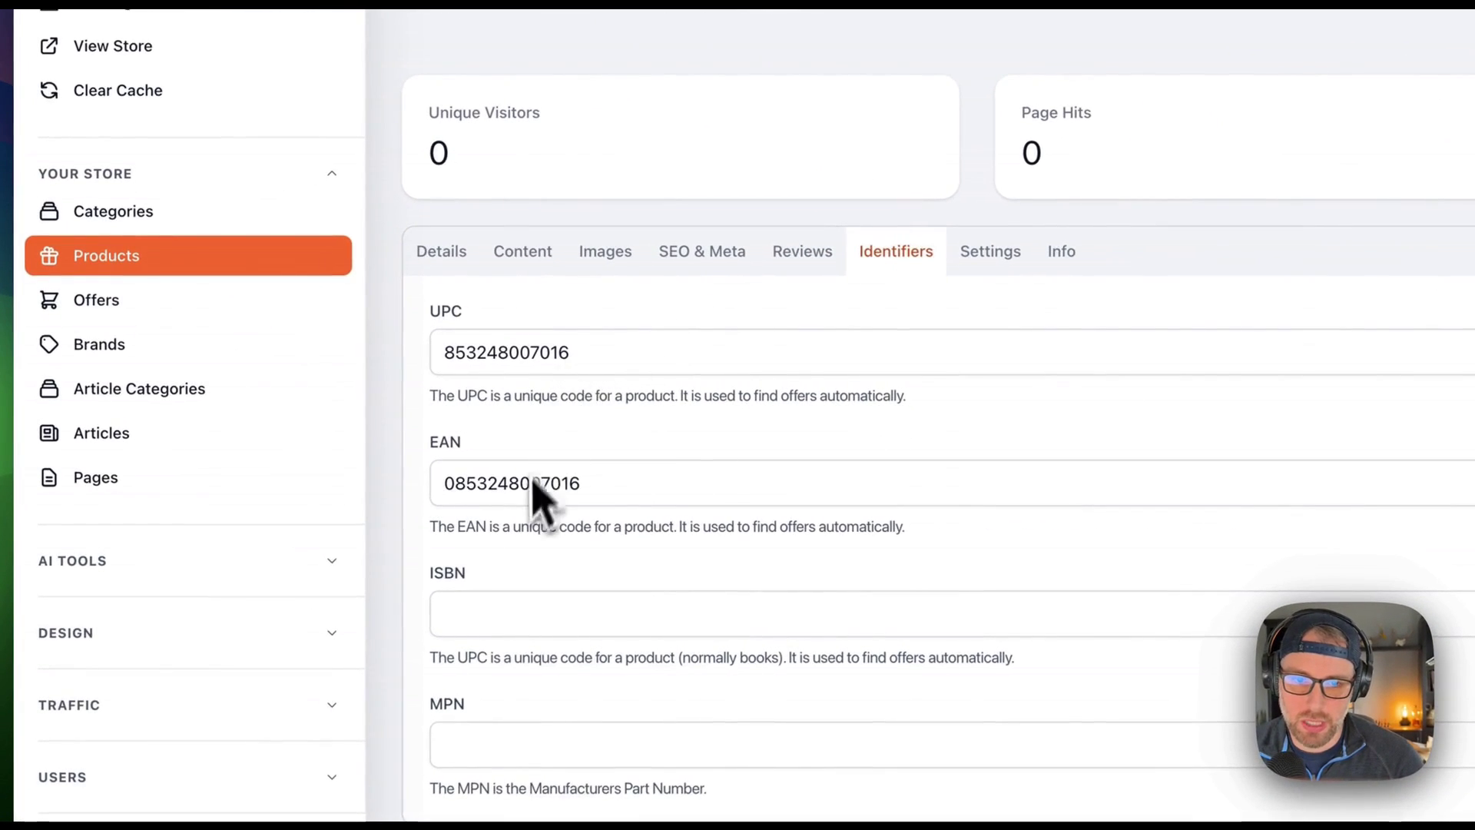
{"action": "left_click", "coordinate": [990, 265]}
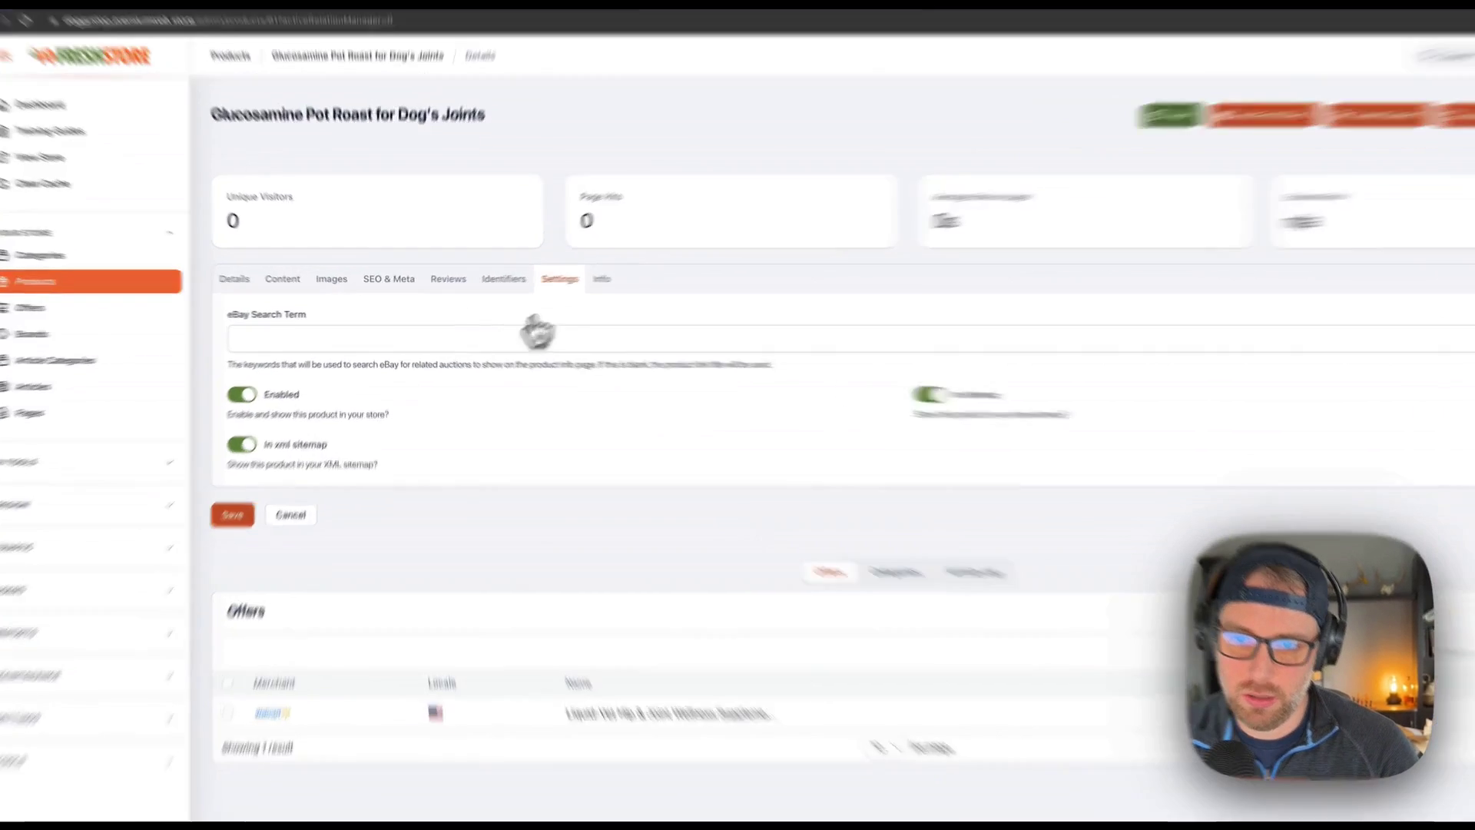
{"action": "left_click", "coordinate": [567, 284]}
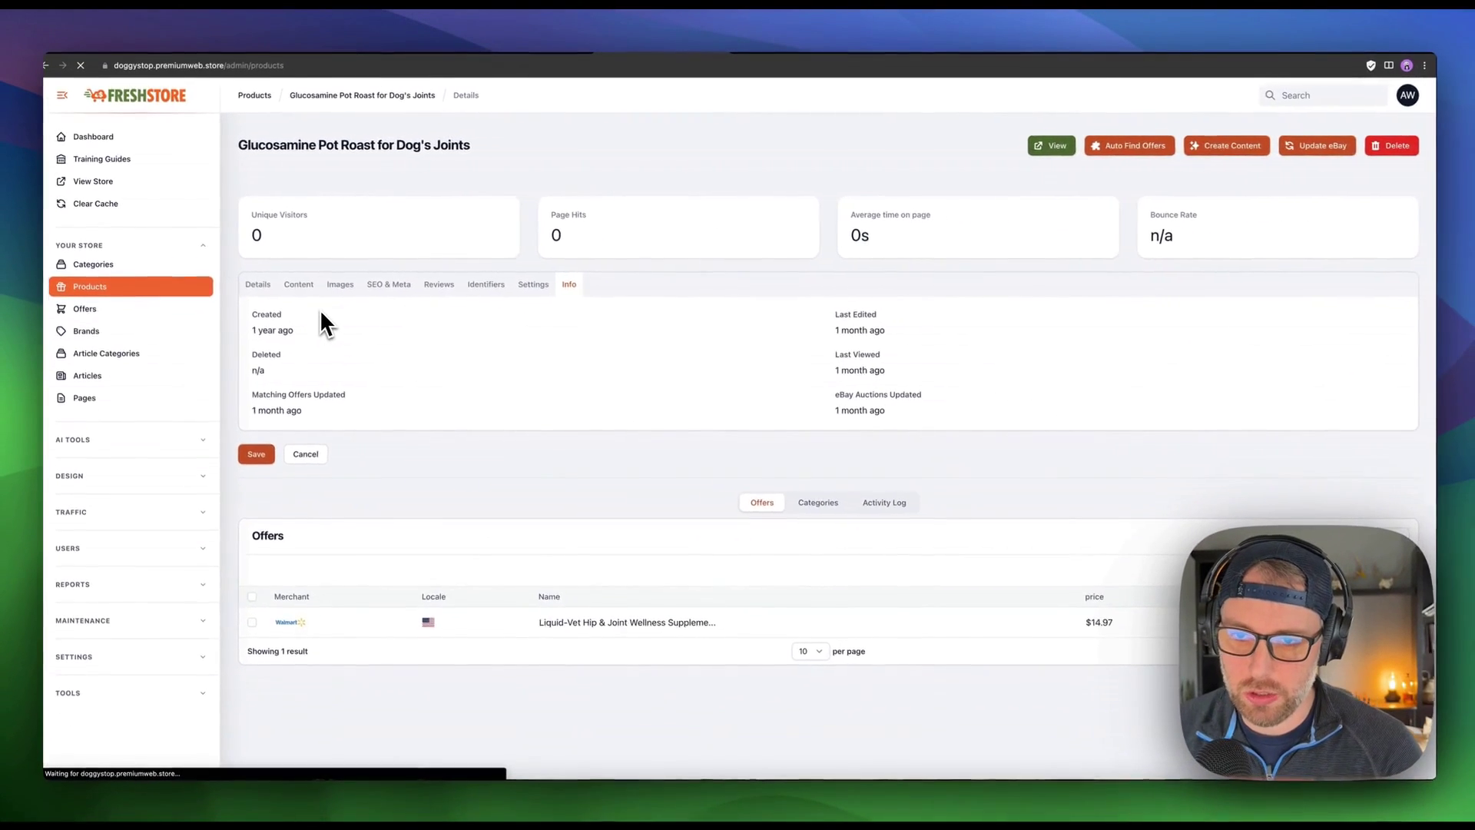
Return from Products to the Offers list showing the enabled Walmart and eBay offers.
{"action": "key", "text": "super+bracketleft"}
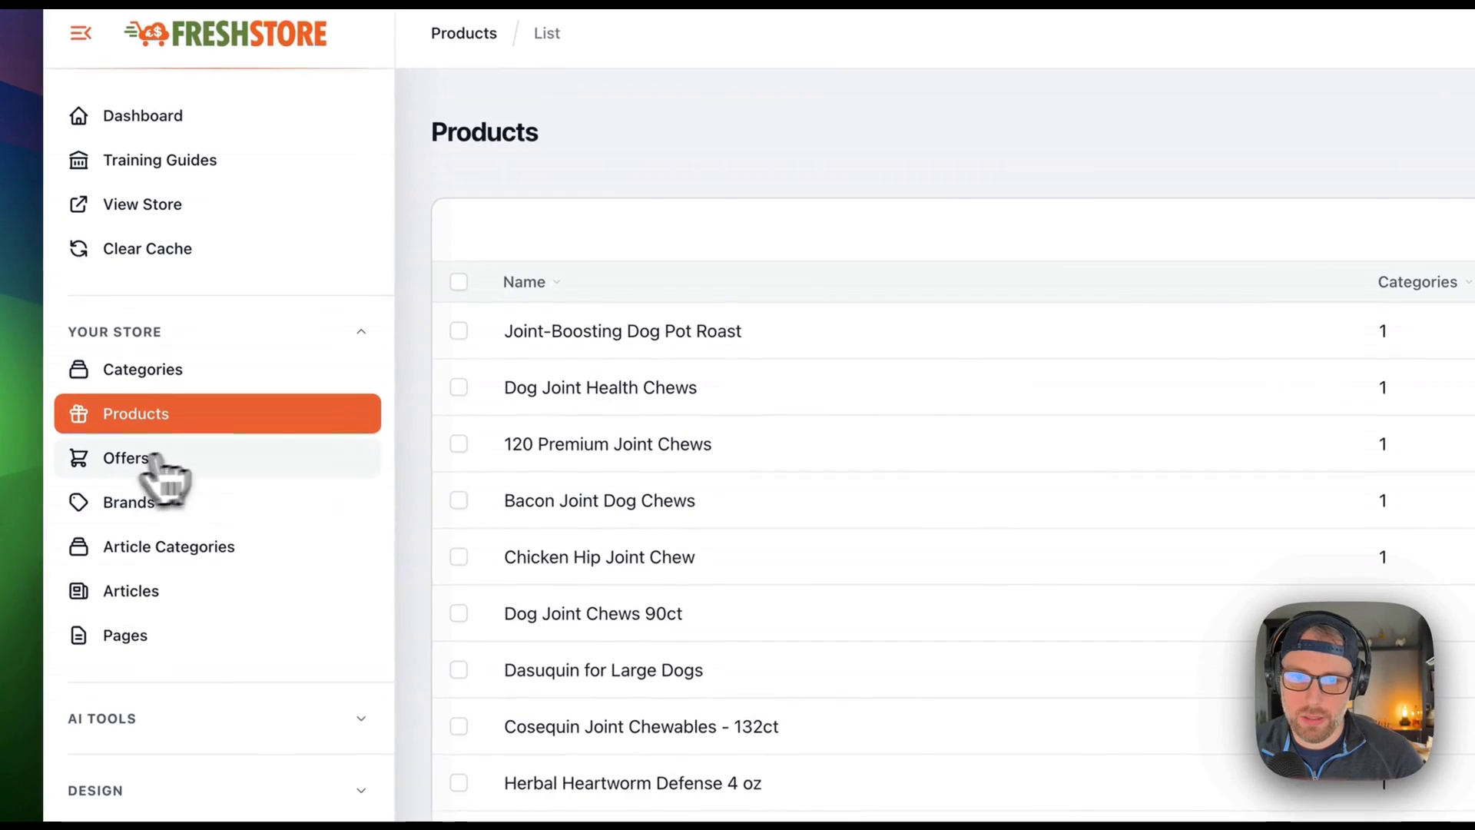
{"action": "left_click", "coordinate": [219, 465]}
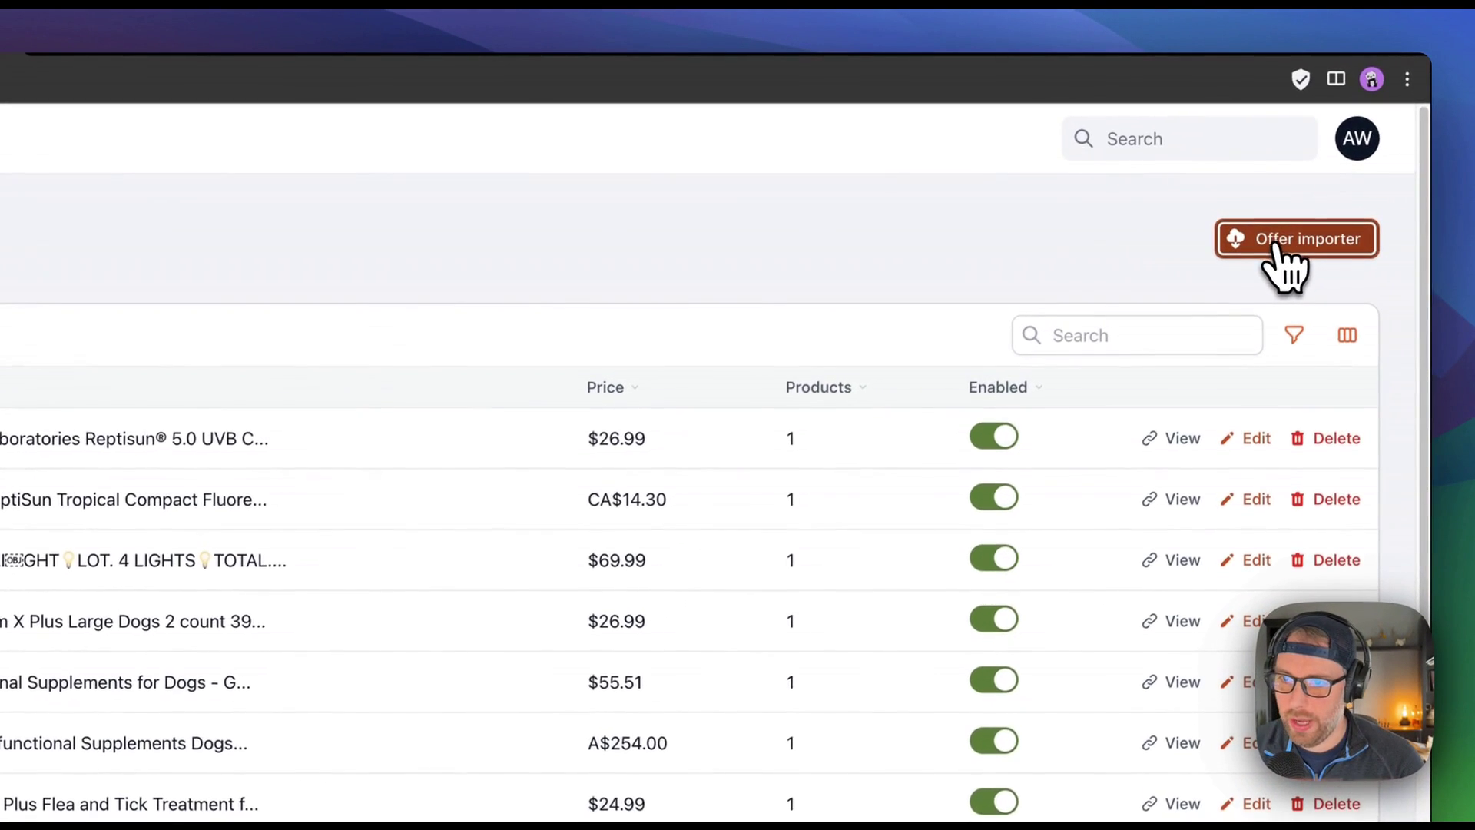
Open the offer importer and set the search keywords to 'dog beds'.
{"action": "left_click", "coordinate": [1277, 247]}
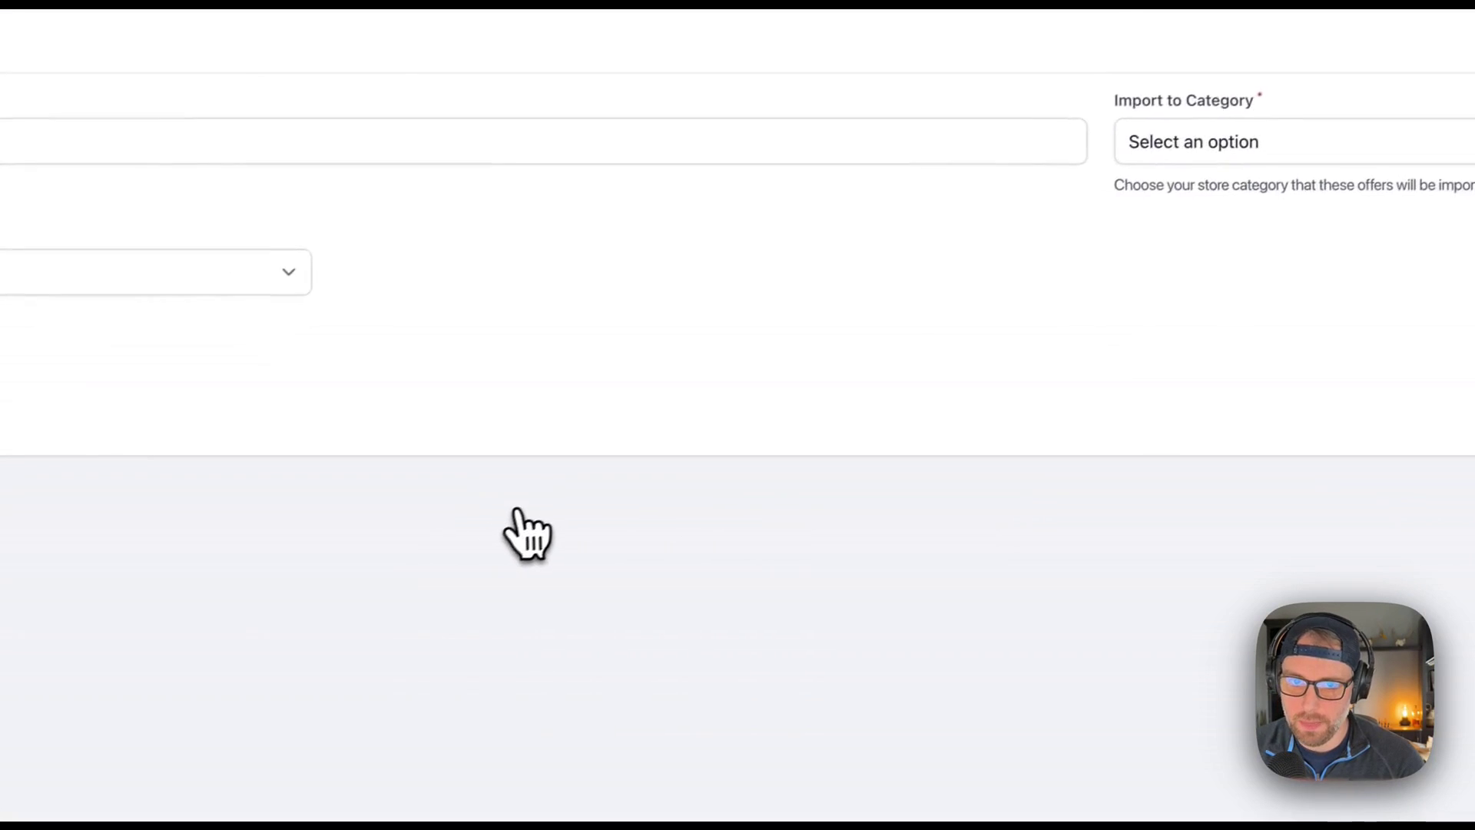
{"action": "left_click", "coordinate": [451, 223]}
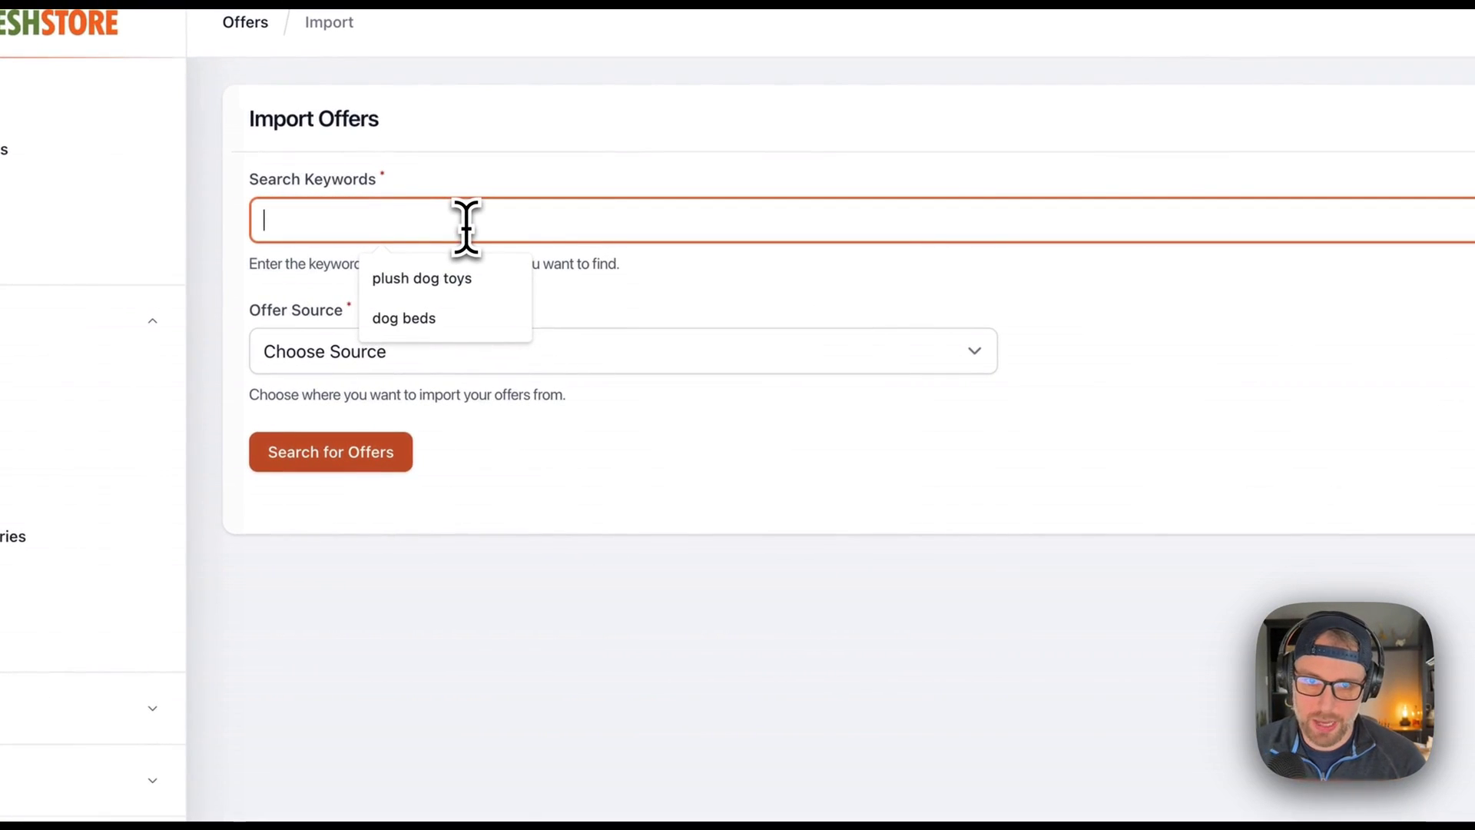
{"action": "left_click", "coordinate": [452, 289]}
{"action": "left_click", "coordinate": [1474, 222]}
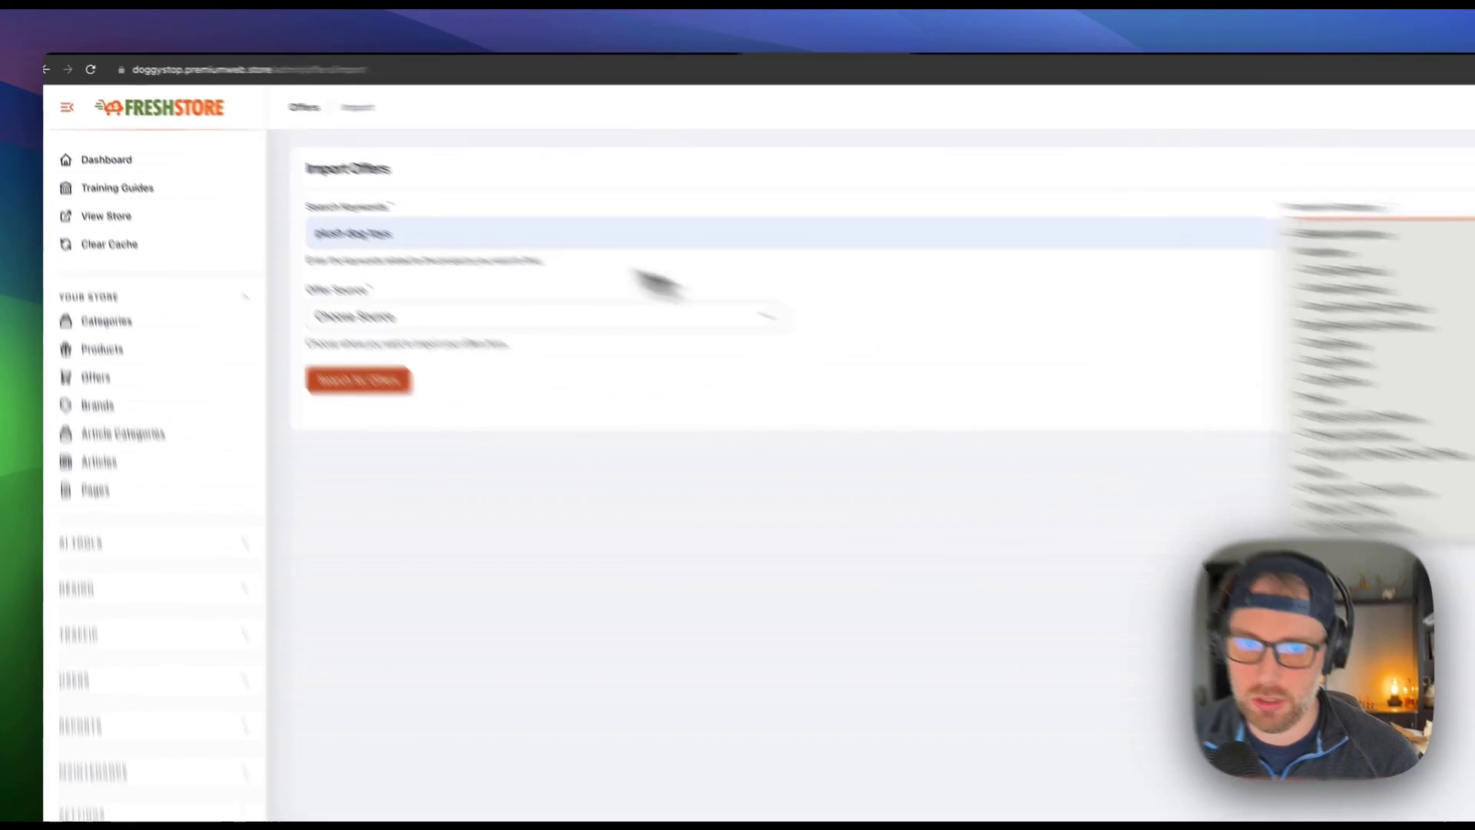
{"action": "double_click", "coordinate": [329, 197]}
{"action": "triple_click", "coordinate": [596, 330]}
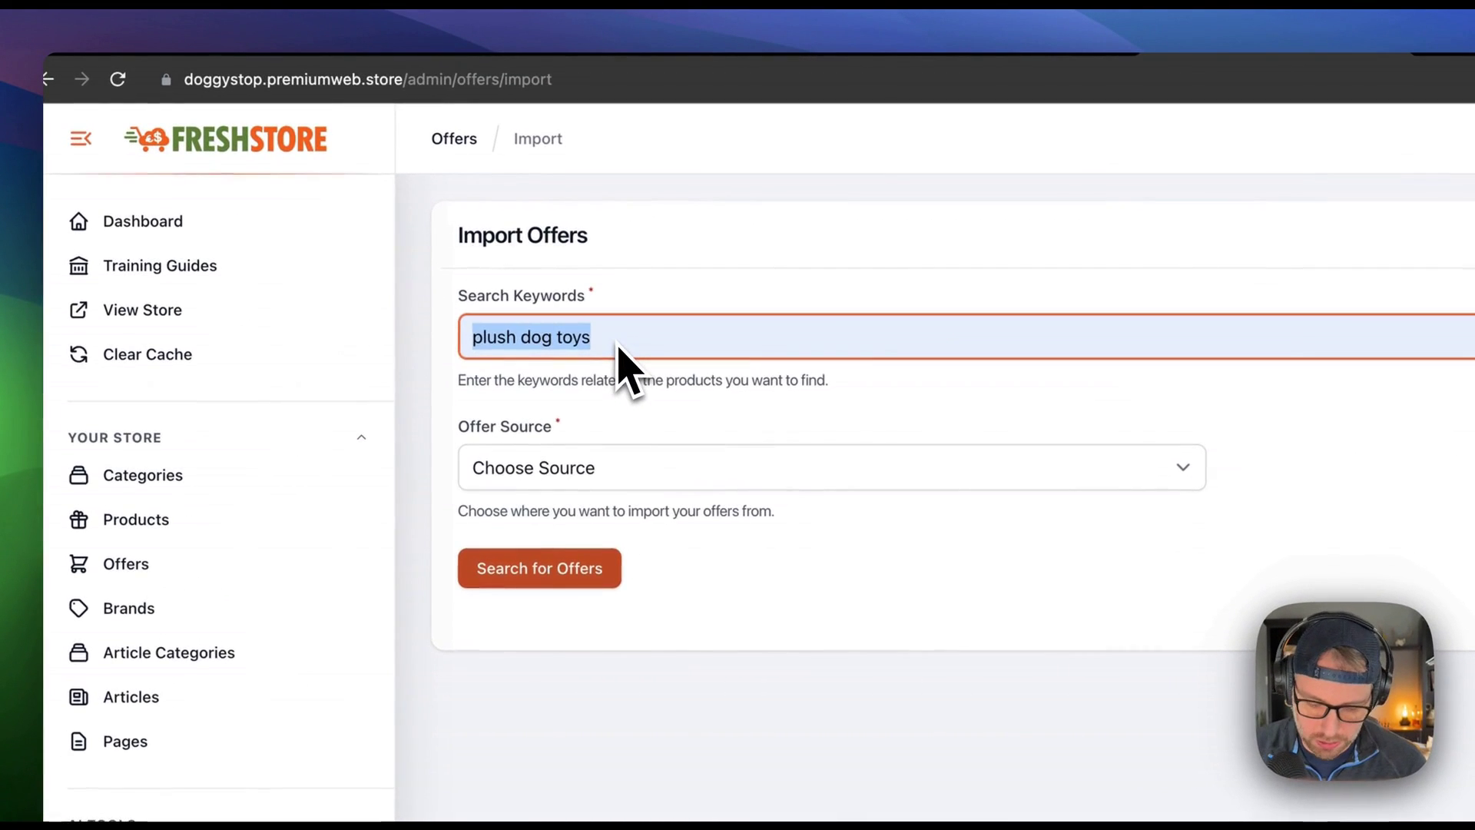
{"action": "type", "text": "dog"}
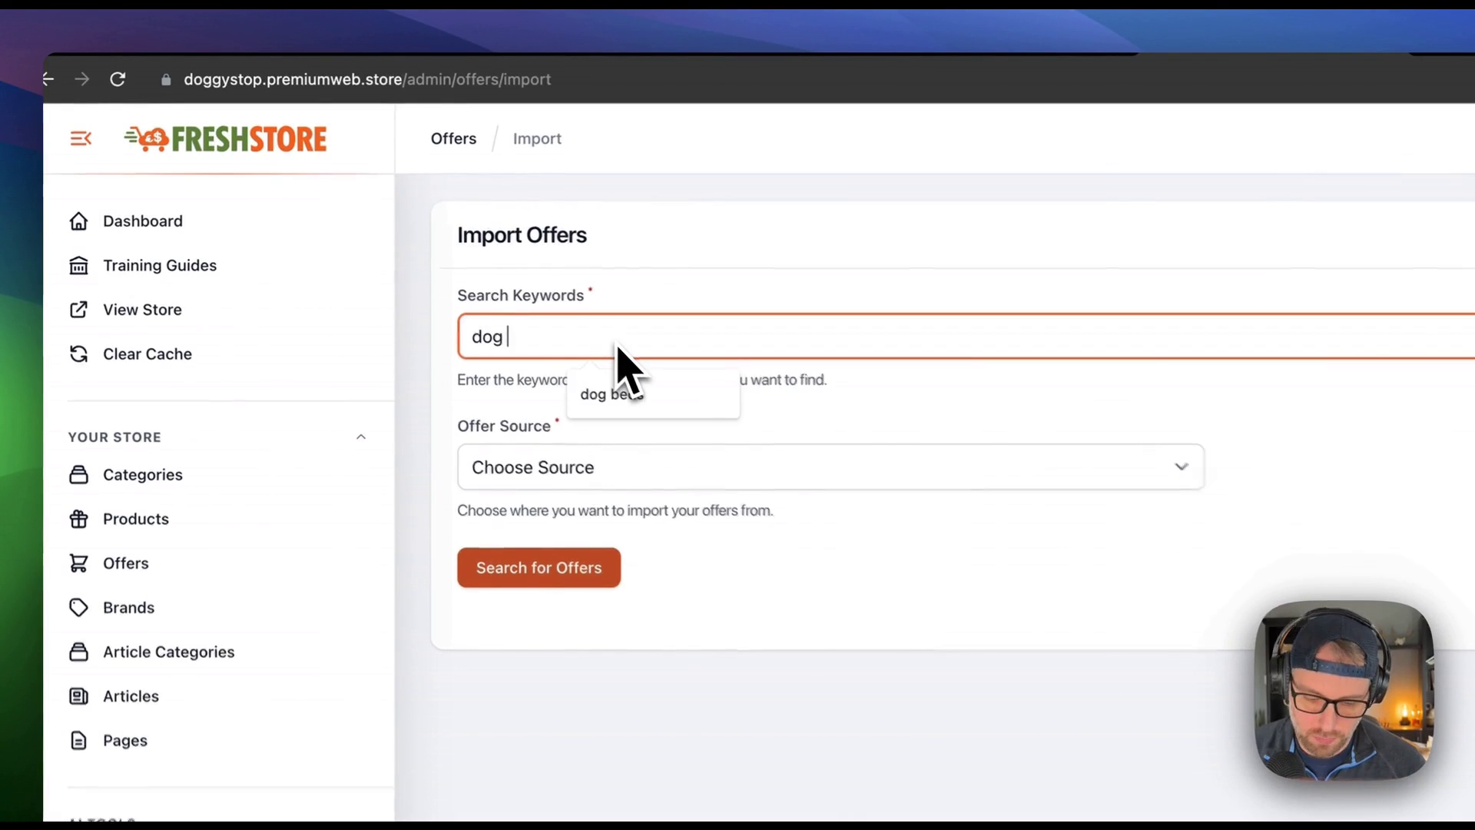
{"action": "type", "text": " deb"}
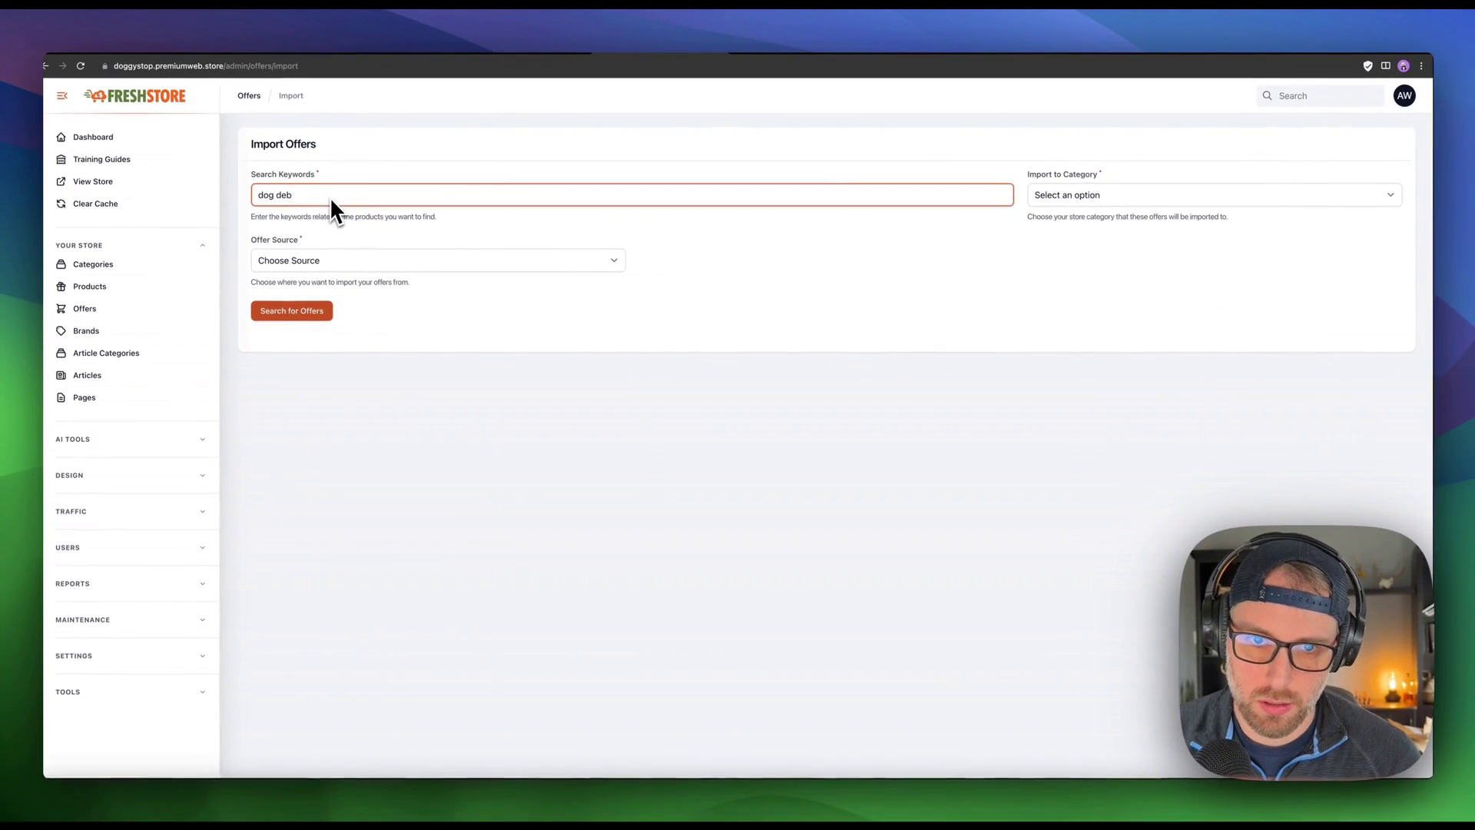
{"action": "key", "text": "BackSpace"}
{"action": "key", "text": "BackSpace"}
{"action": "key", "text": "BackSpace"}
{"action": "type", "text": "beds"}
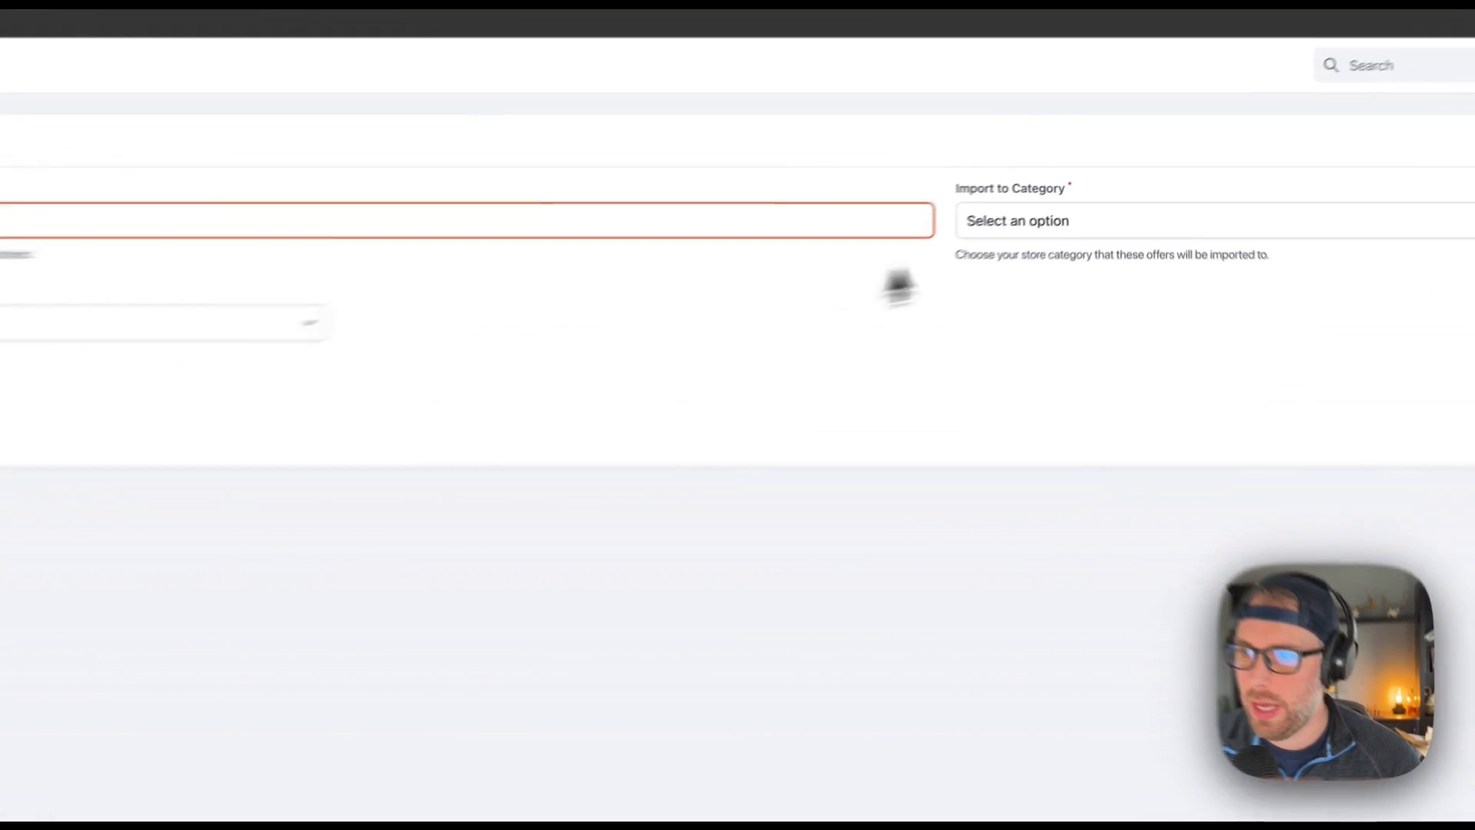
Import into the Dog Beds category with Amazon as the offer source.
{"action": "left_click", "coordinate": [1022, 231]}
{"action": "left_click", "coordinate": [1067, 334]}
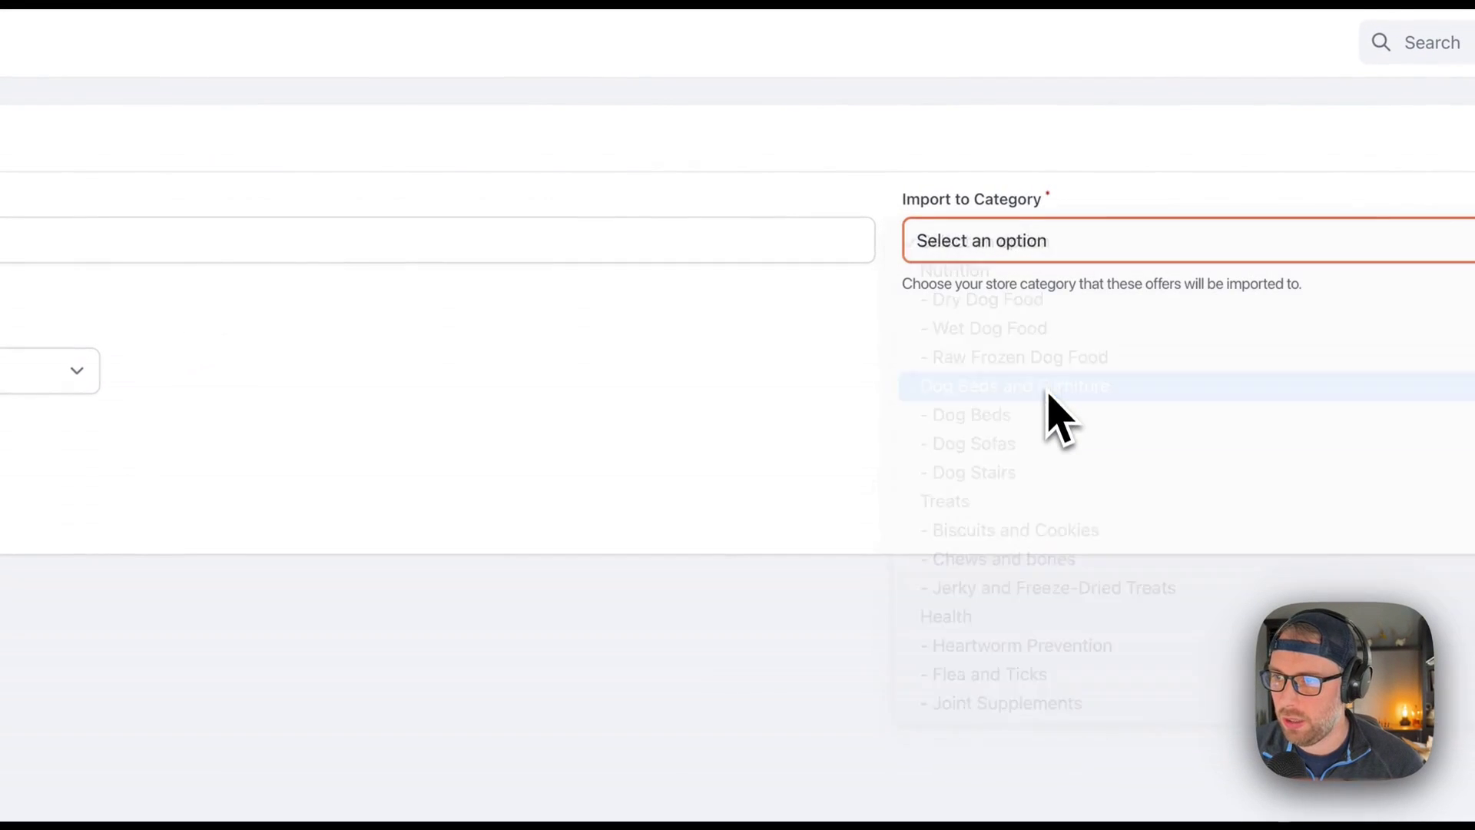
{"action": "left_click", "coordinate": [1044, 244]}
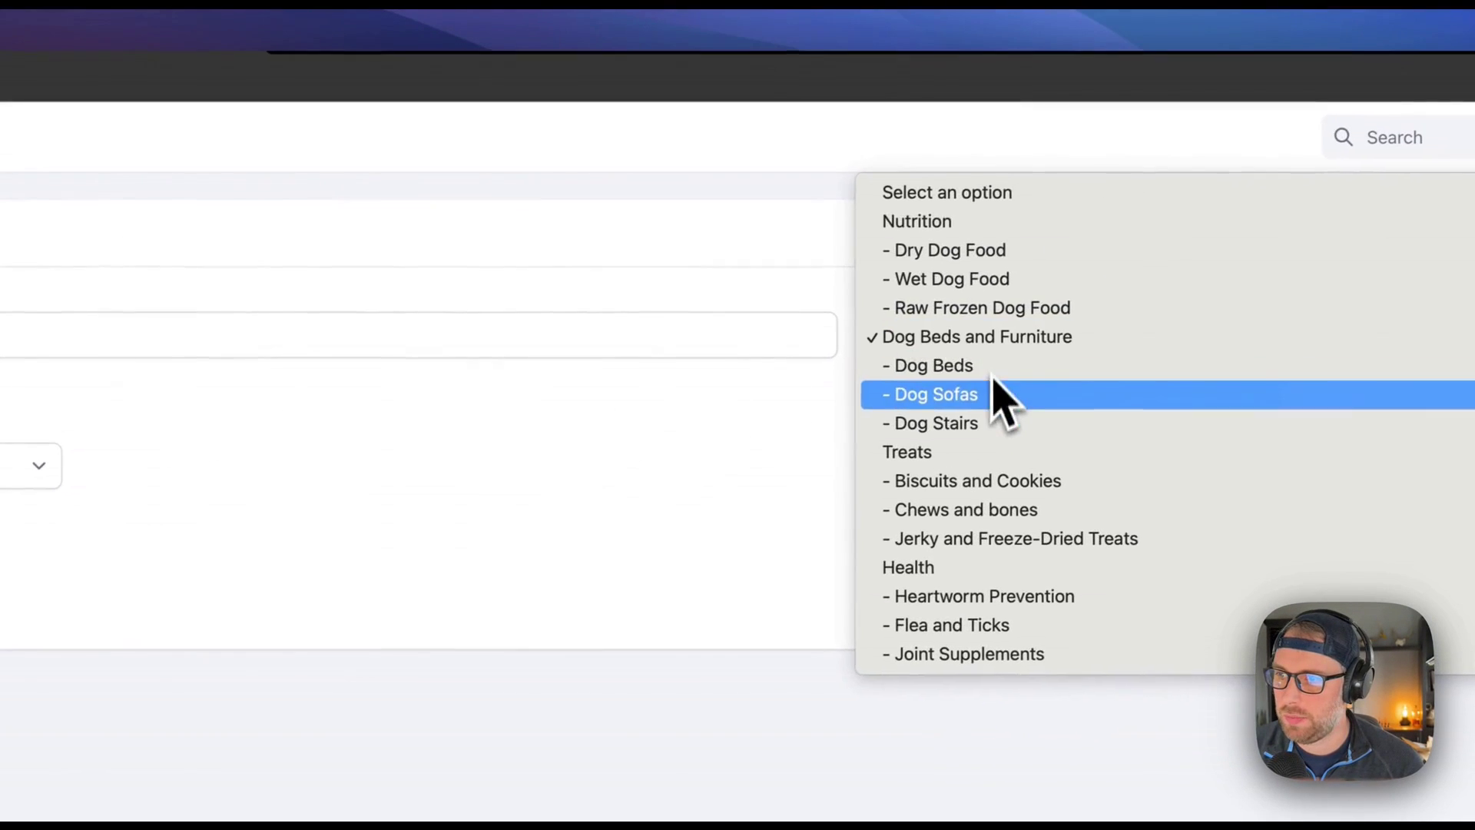
{"action": "left_click", "coordinate": [1034, 273]}
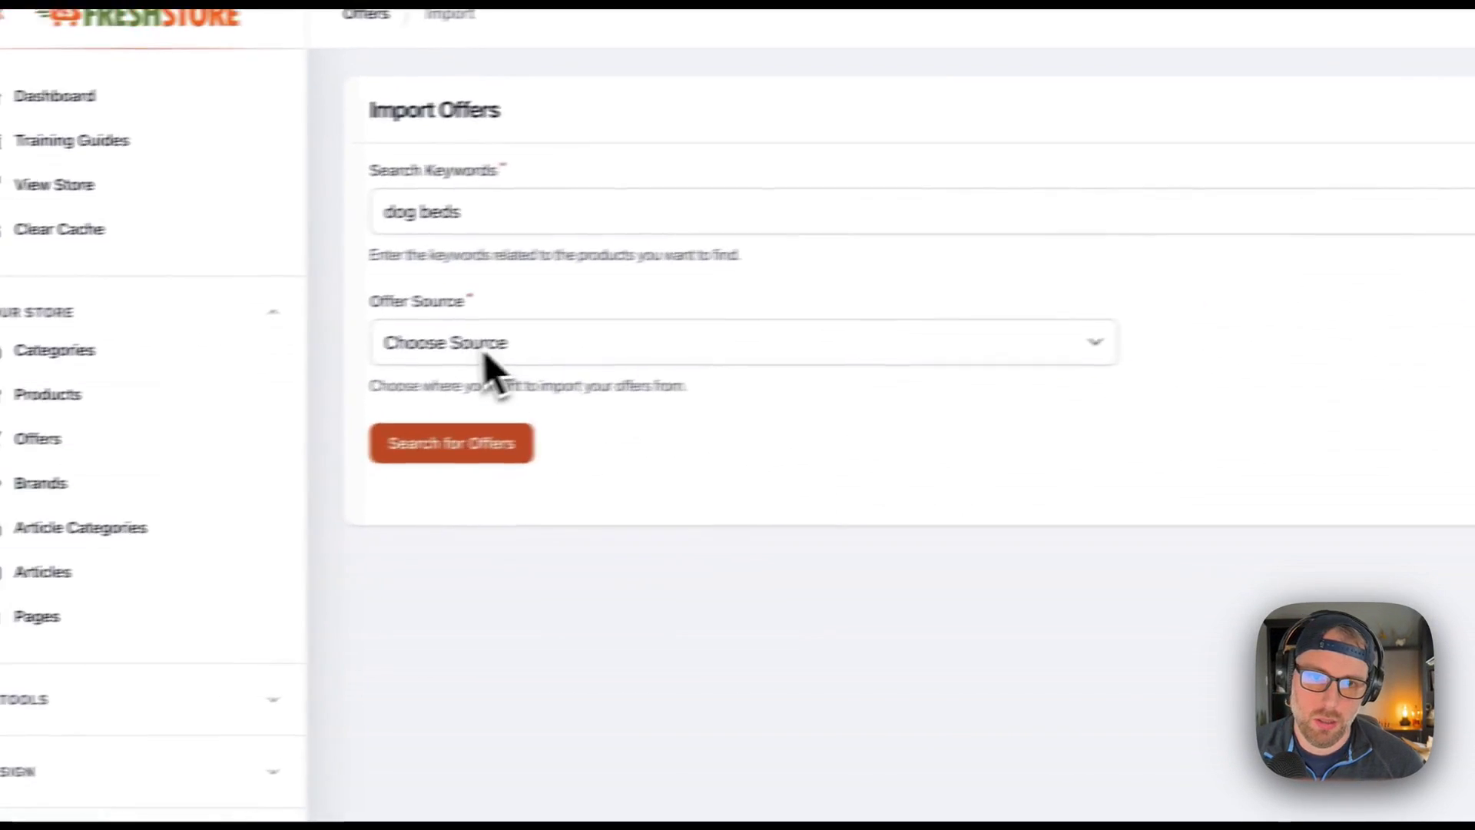
{"action": "left_click", "coordinate": [498, 346]}
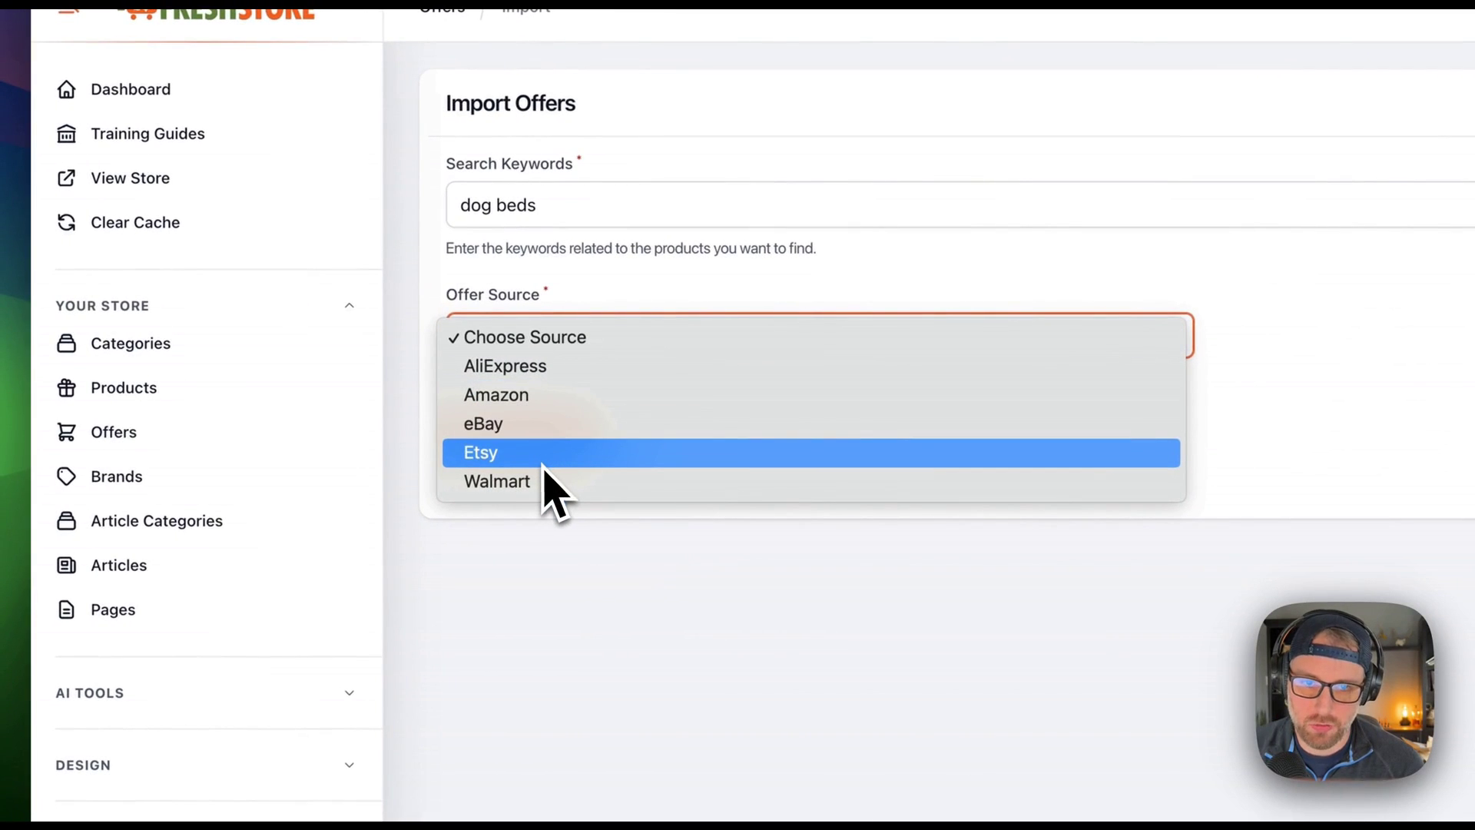
{"action": "left_click", "coordinate": [552, 407]}
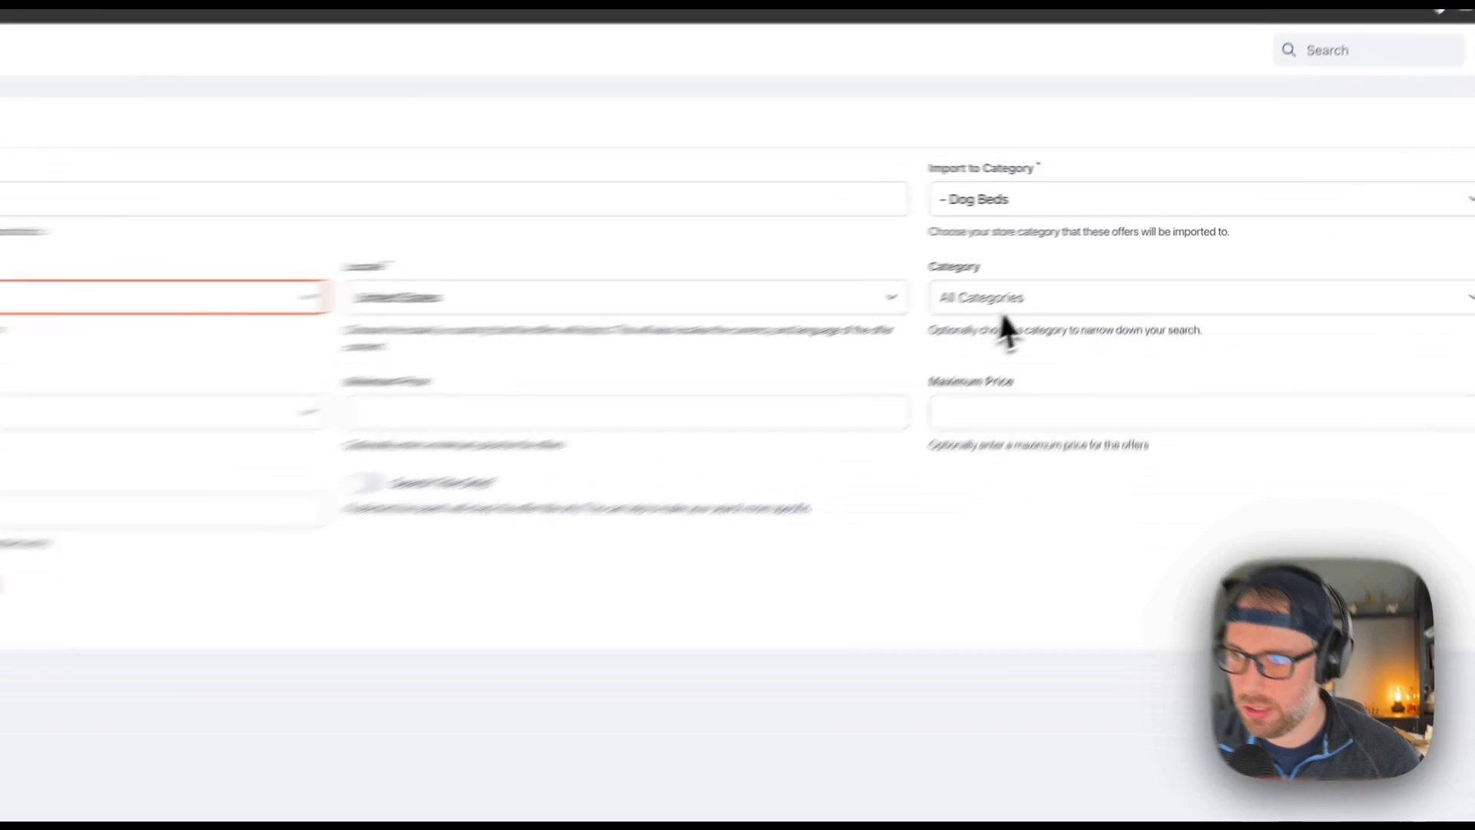
Limit the search to the Pet Supplies category with a minimum rating of 4.
{"action": "left_click", "coordinate": [1085, 263]}
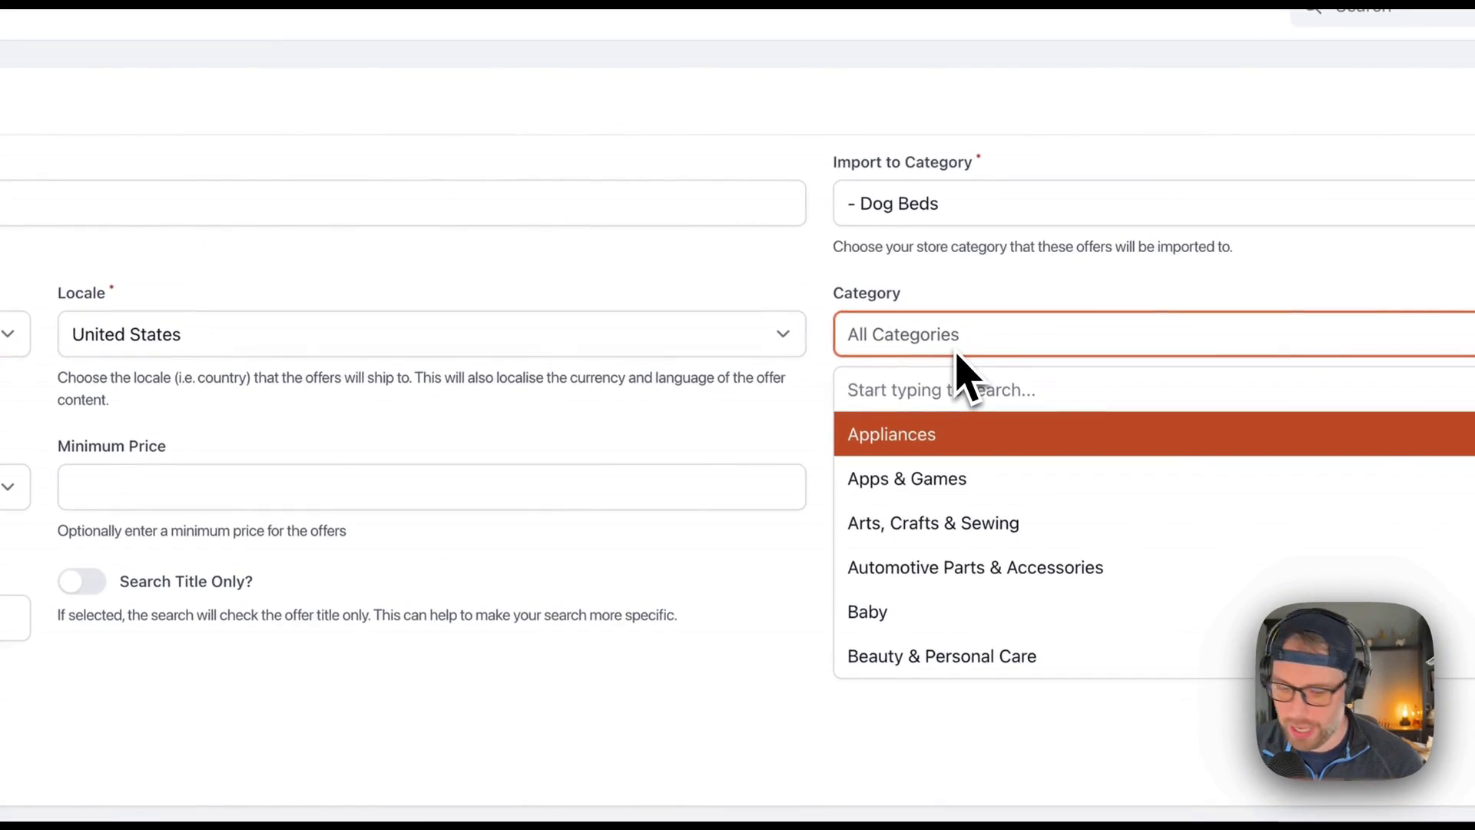
{"action": "type", "text": "pets"}
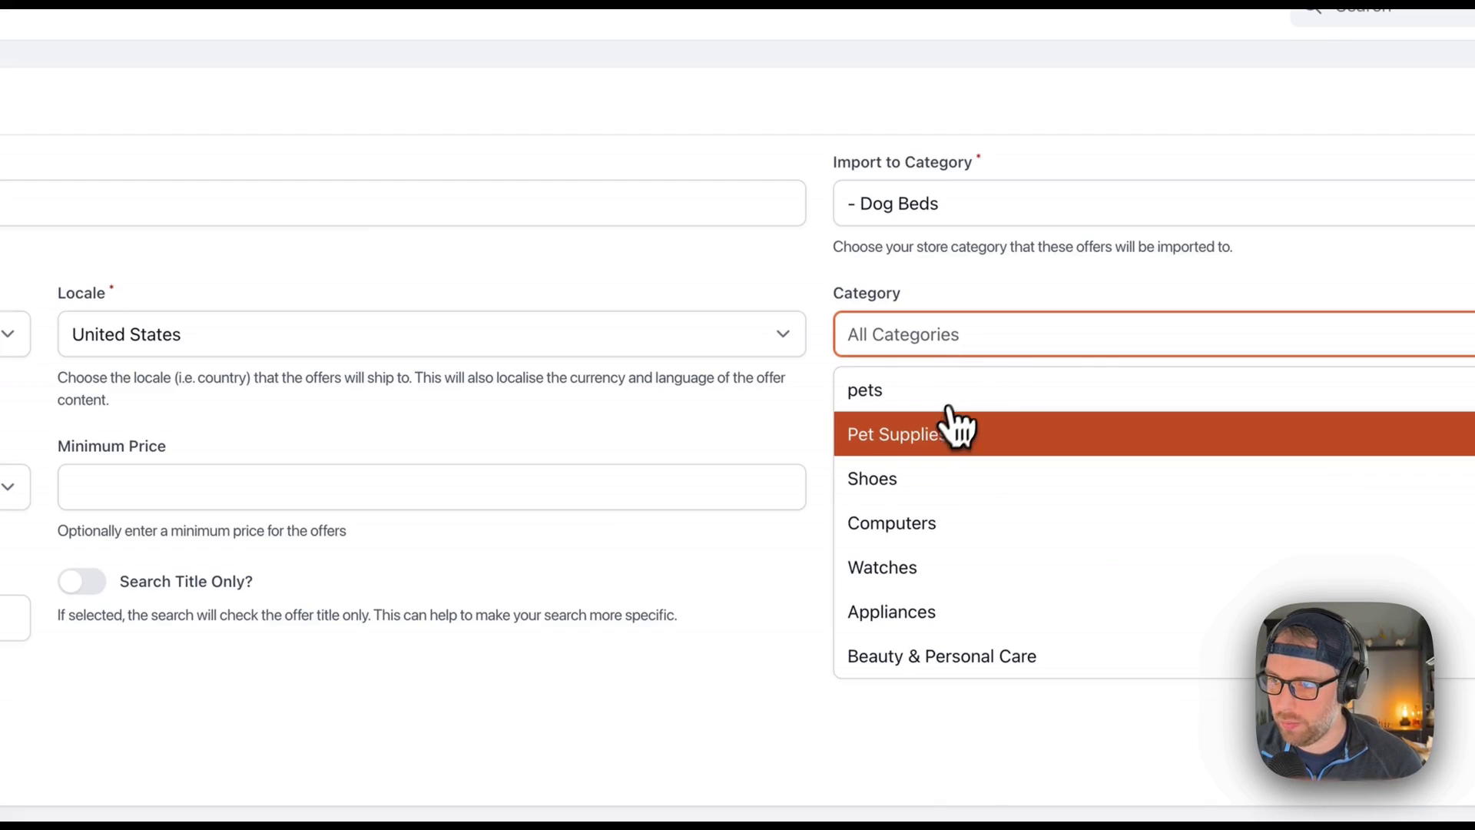
{"action": "left_click", "coordinate": [946, 430]}
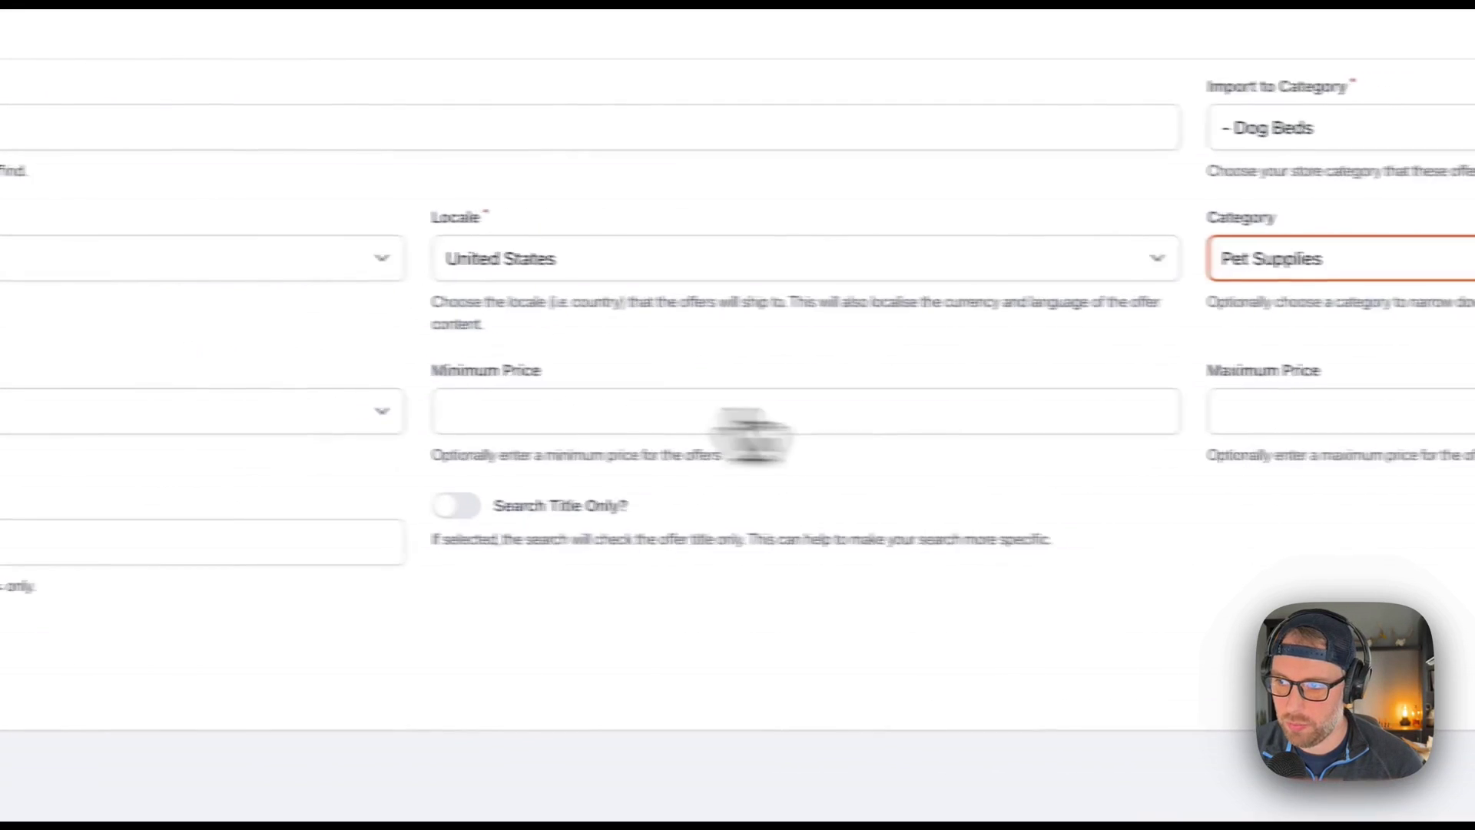
{"action": "left_click", "coordinate": [378, 451]}
{"action": "type", "text": "4"}
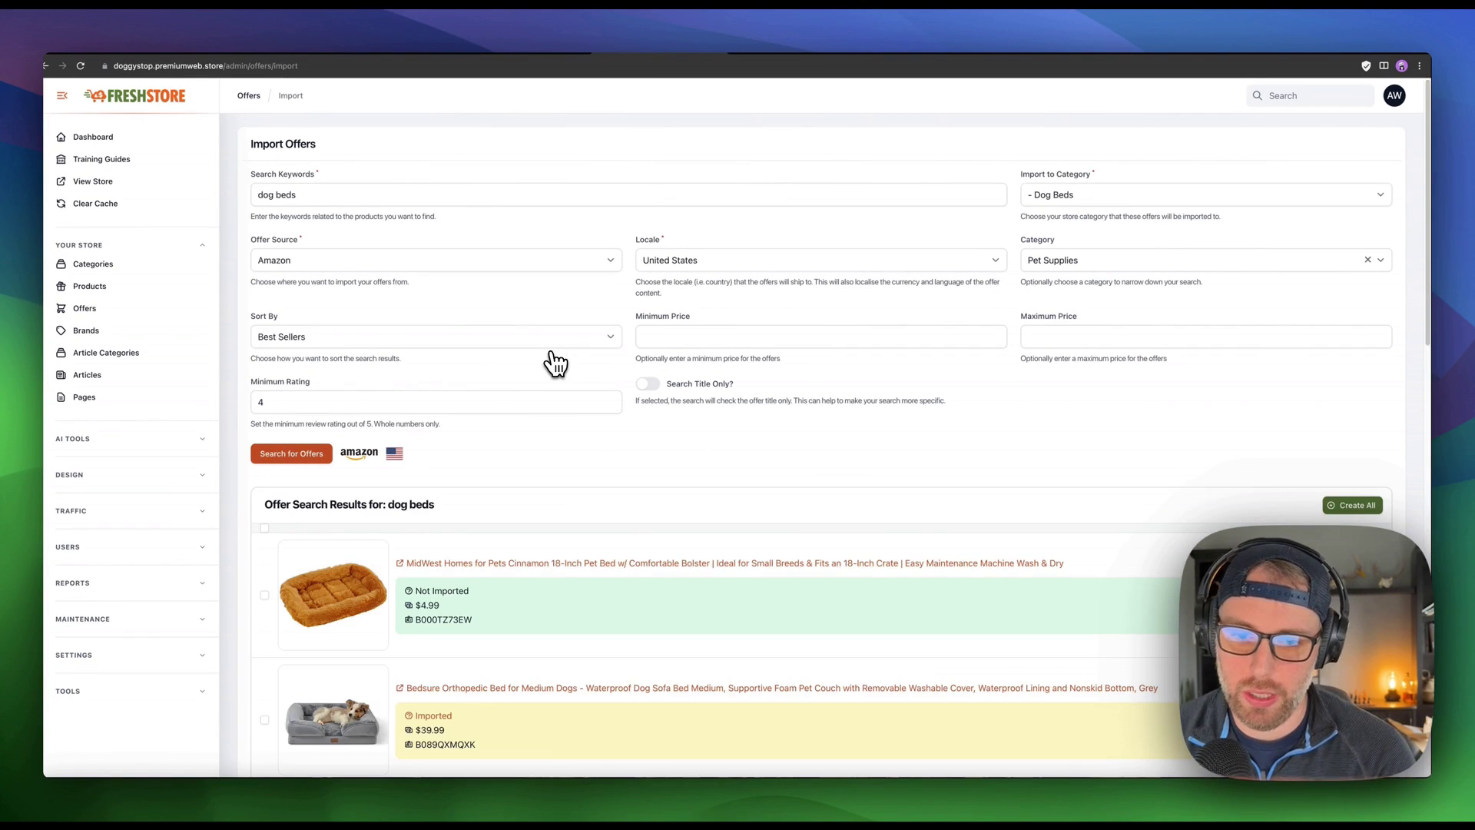
Create a store product from the MidWest Homes pet bed in the dog bed results.
{"action": "scroll", "coordinate": [538, 363], "scroll_direction": "down", "scroll_amount": 3}
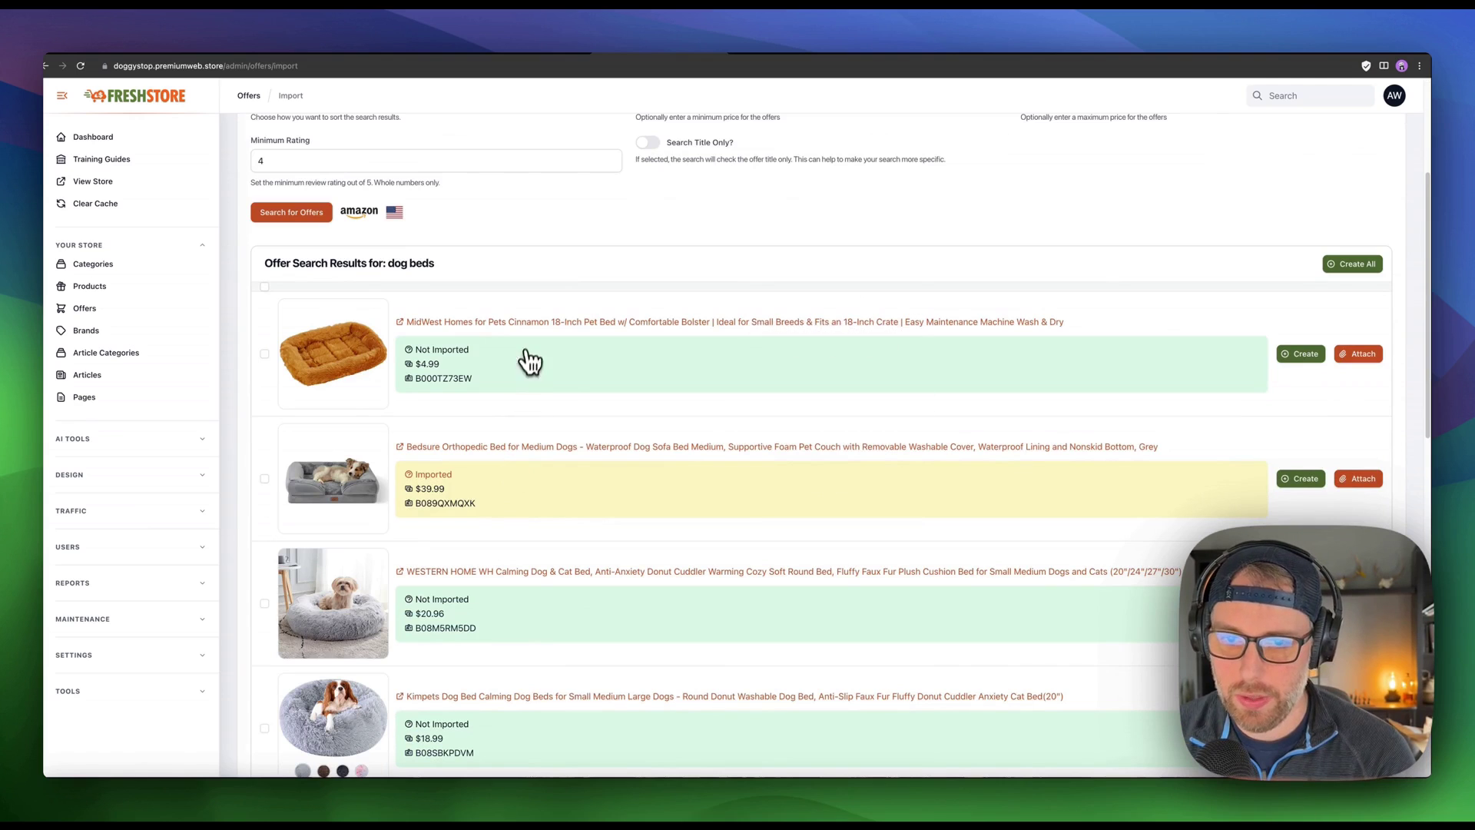
{"action": "scroll", "coordinate": [576, 371], "scroll_direction": "down", "scroll_amount": 3}
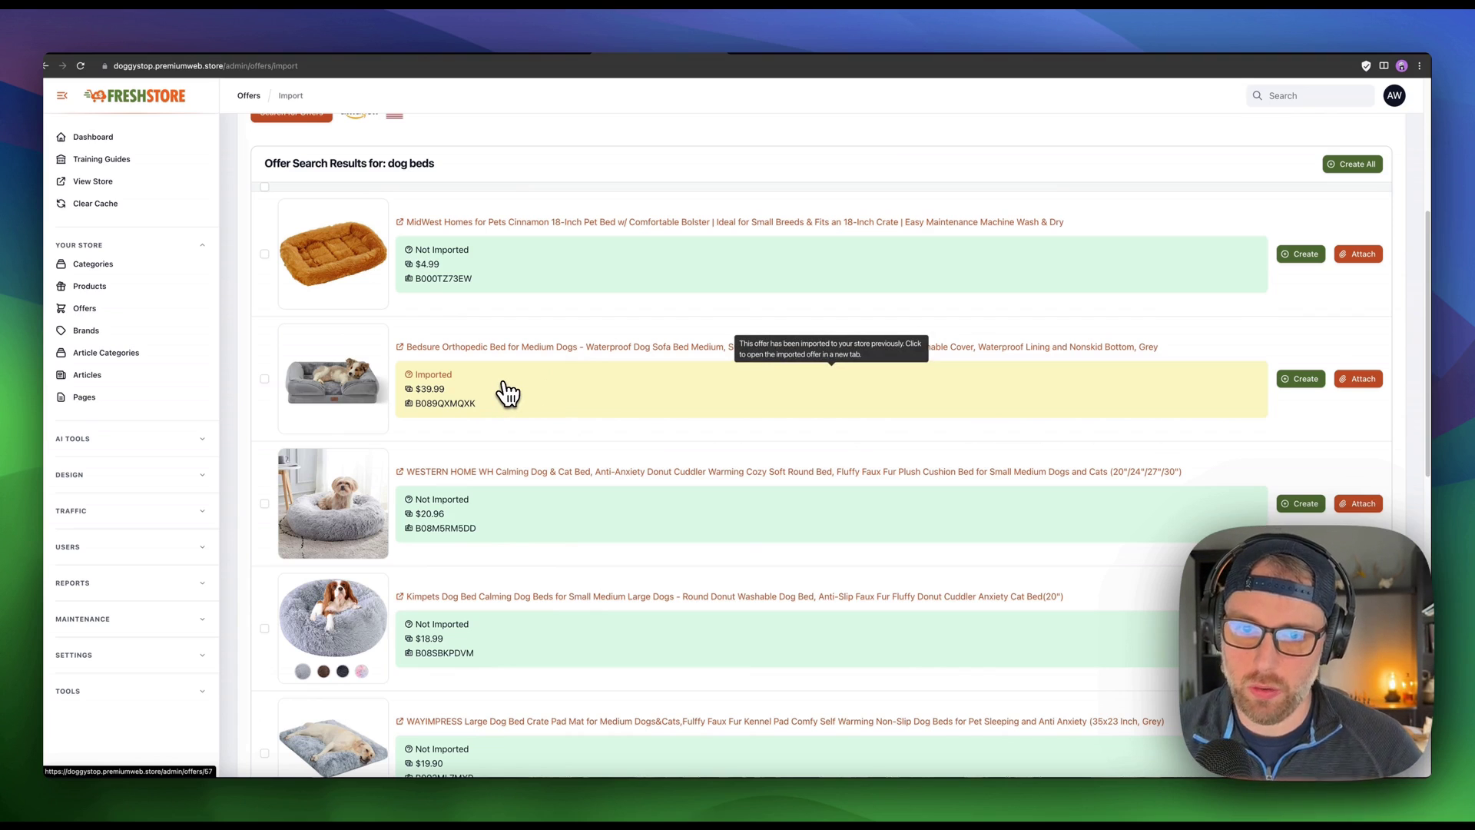
{"action": "scroll", "coordinate": [501, 393], "scroll_direction": "down", "scroll_amount": 3}
{"action": "scroll", "coordinate": [491, 392], "scroll_direction": "up", "scroll_amount": 4}
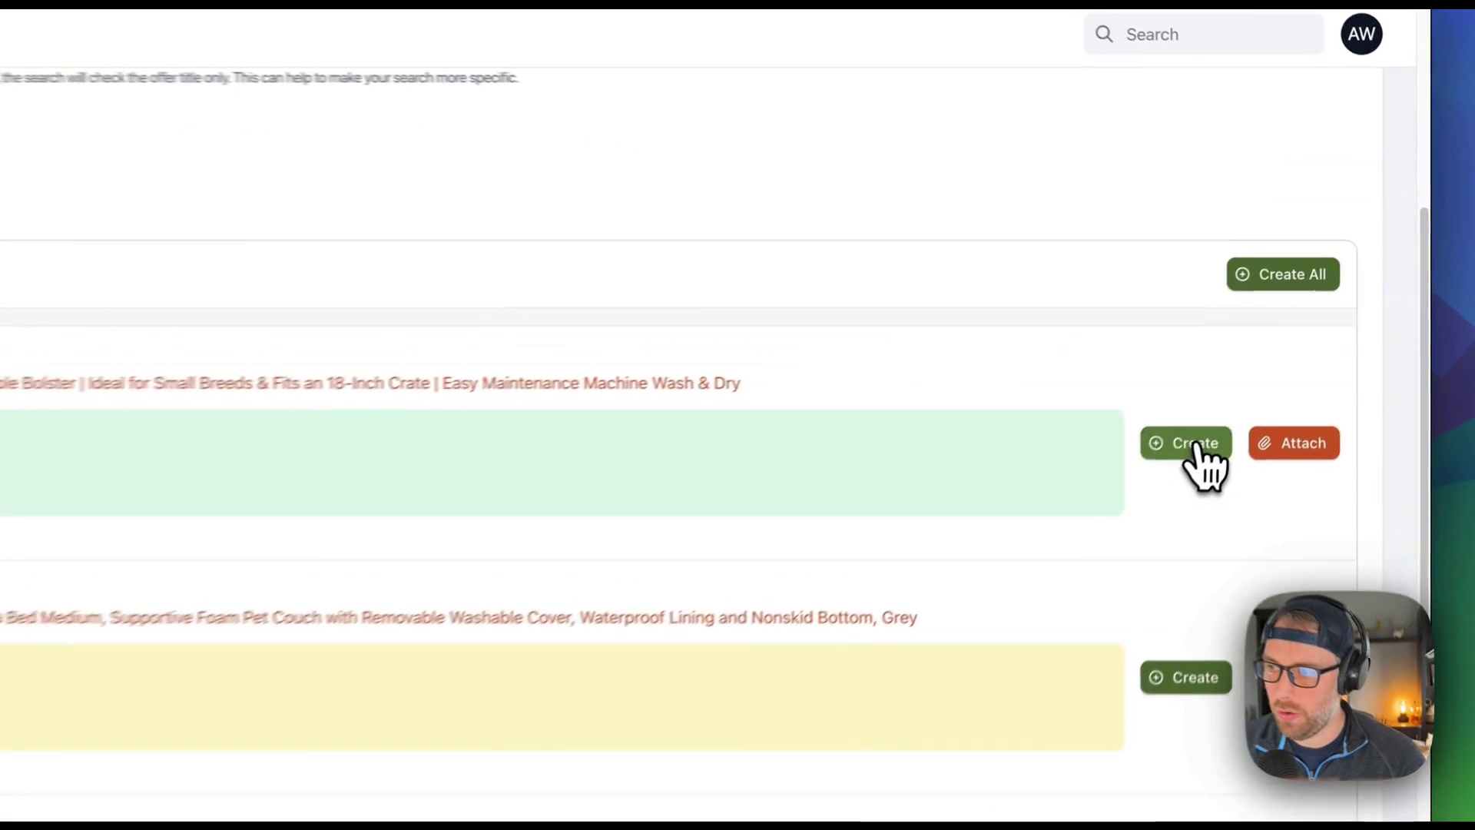
{"action": "left_click", "coordinate": [1275, 329]}
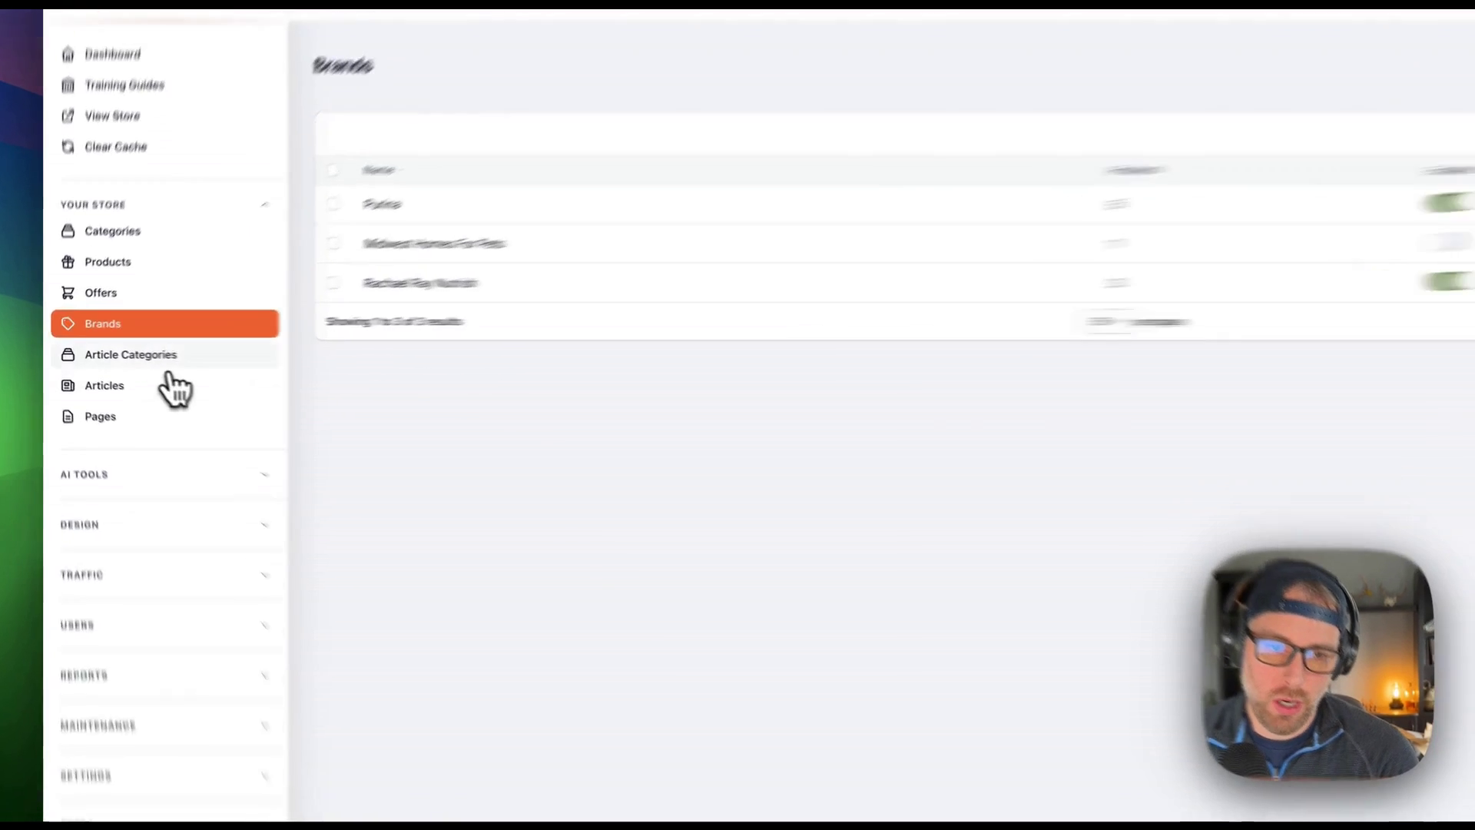
Open the Articles list showing the five dog-care articles from December 2022.
{"action": "left_click", "coordinate": [107, 354]}
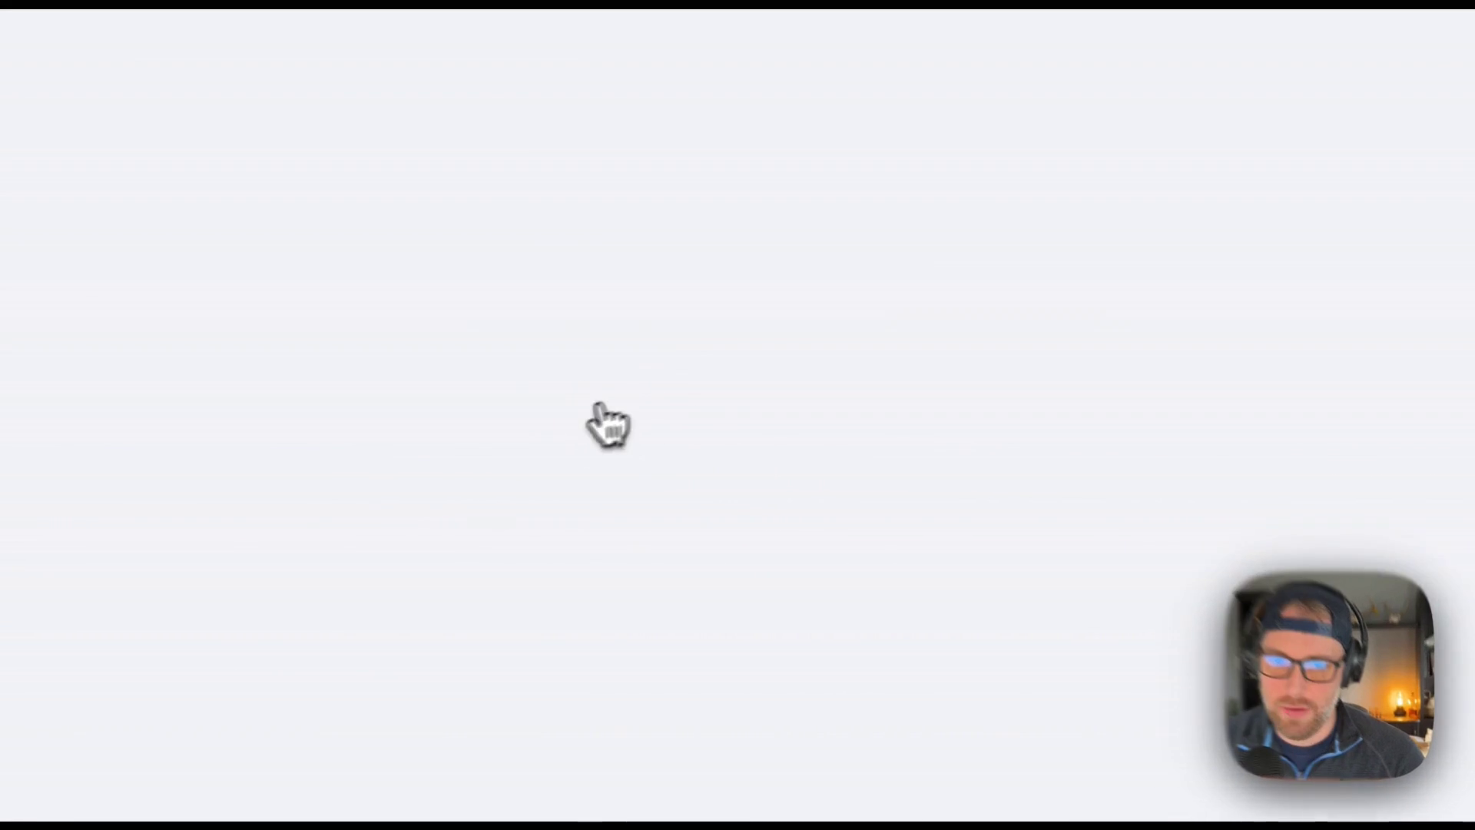
Open the dog food article and review its content, creation info and title fields.
{"action": "left_click", "coordinate": [607, 425]}
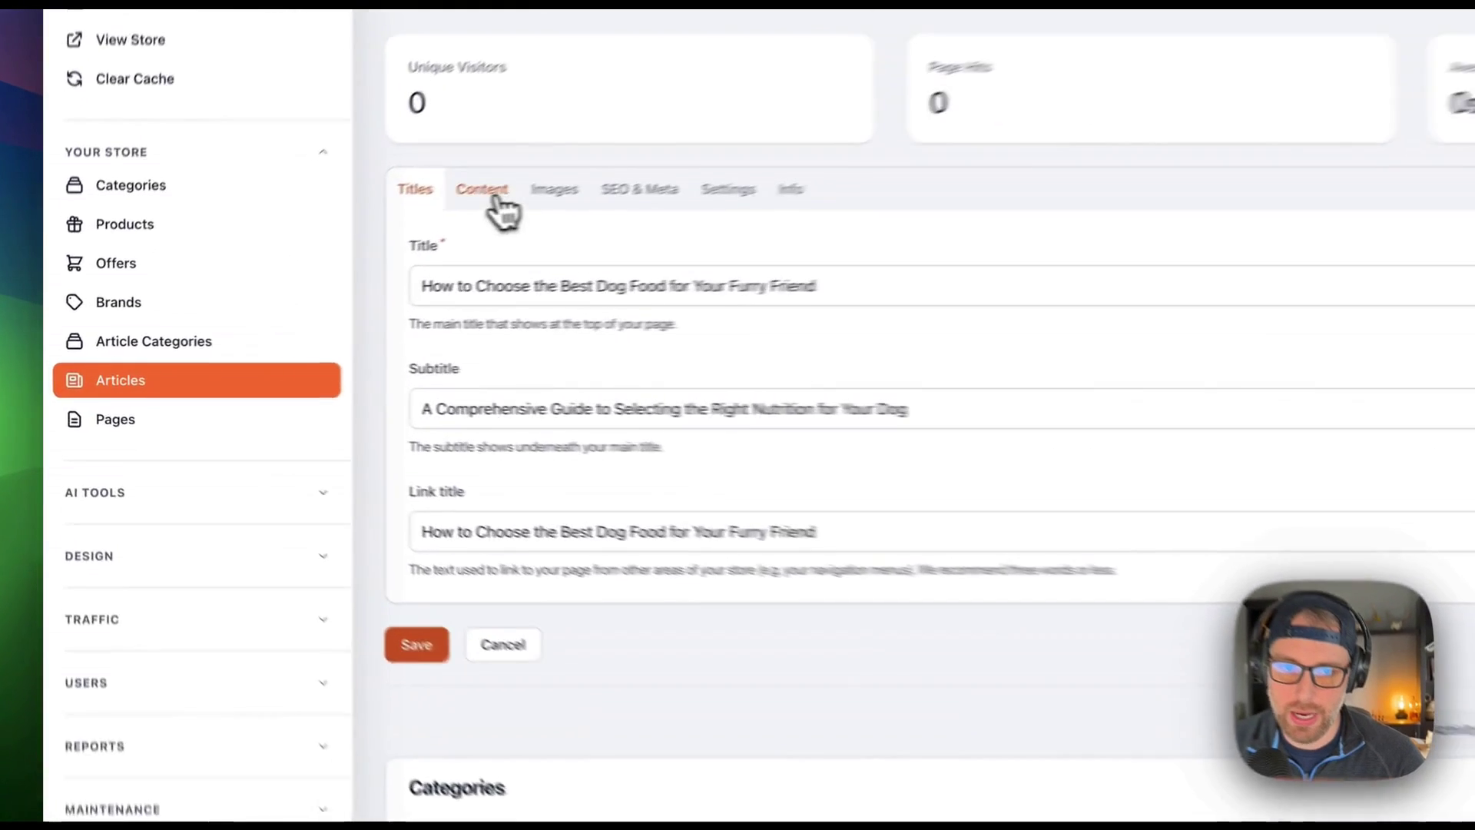
{"action": "left_click", "coordinate": [293, 266]}
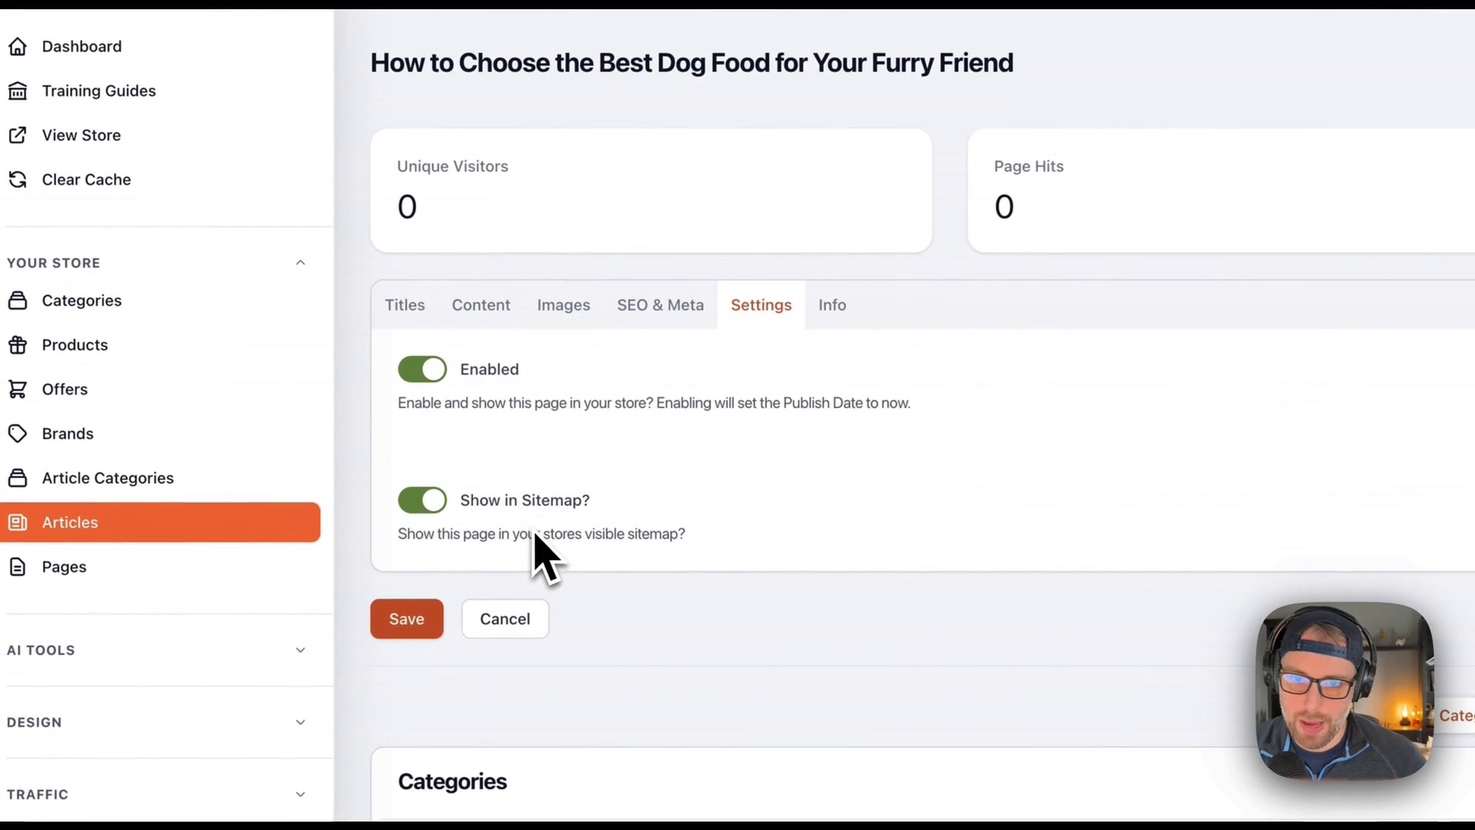
{"action": "left_click", "coordinate": [832, 307]}
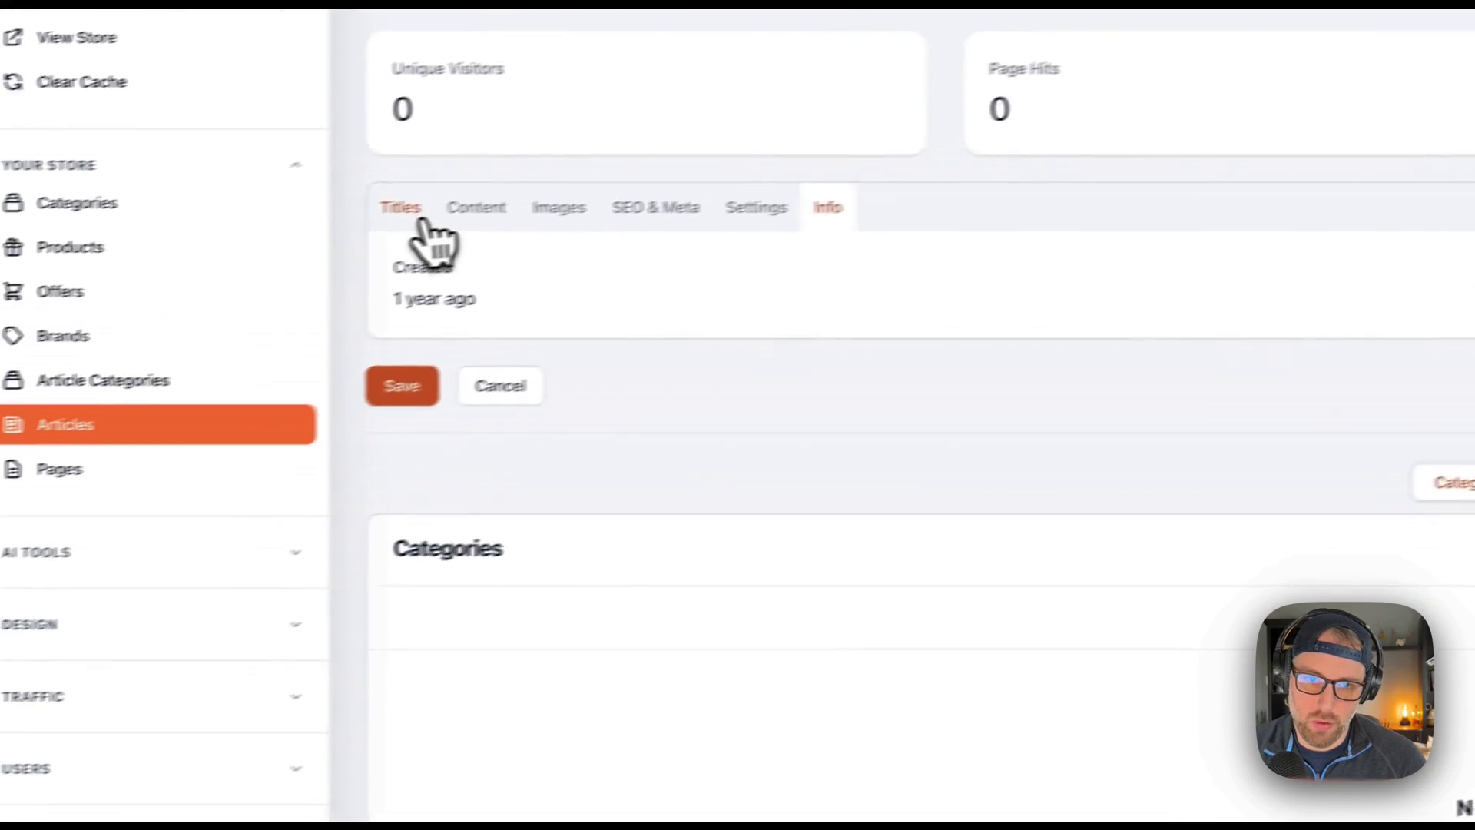
{"action": "left_click", "coordinate": [423, 221]}
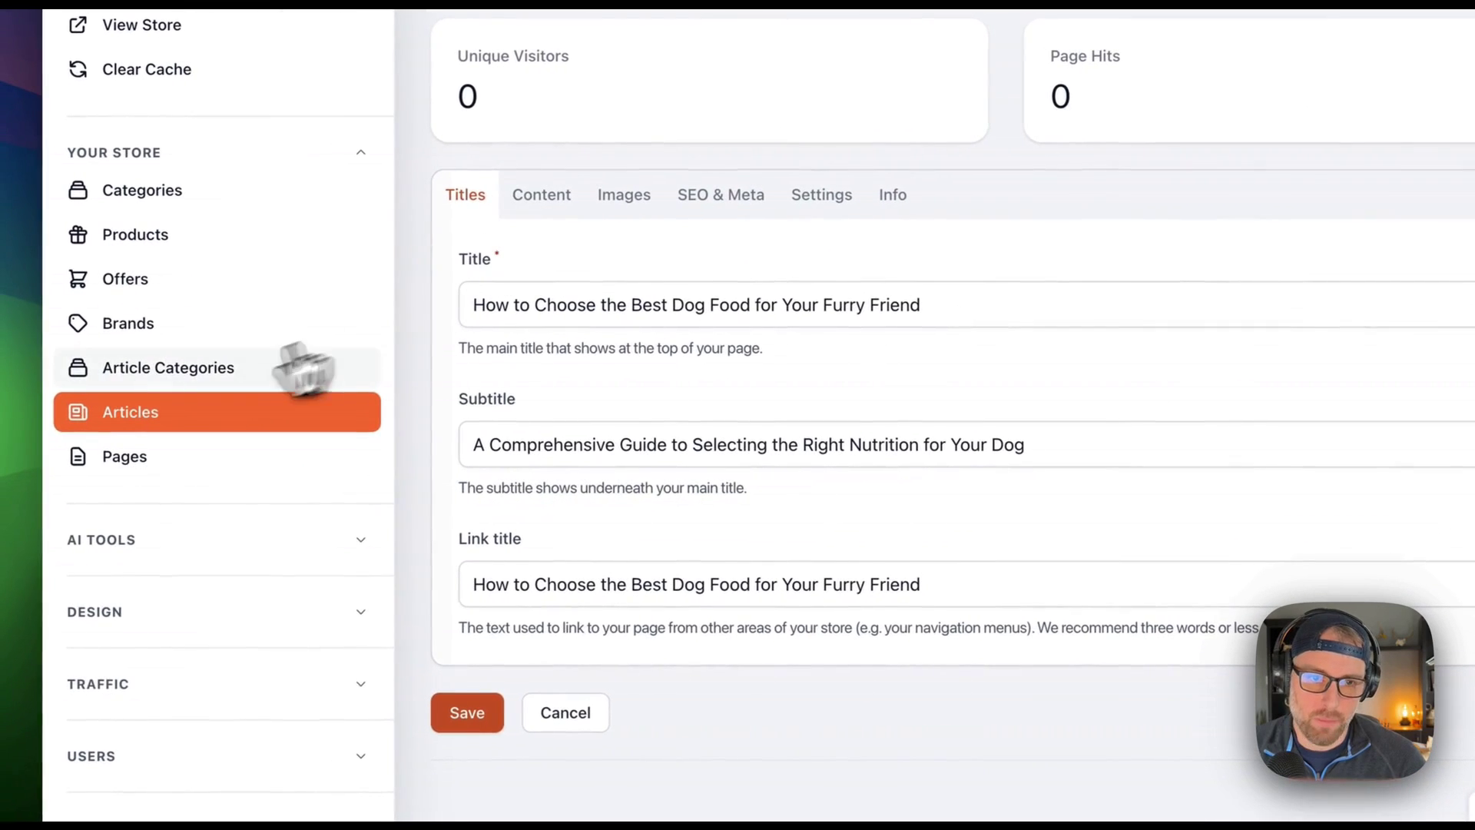
Generate an AI article on the topic 'How to care for your new puppy'.
{"action": "left_click", "coordinate": [80, 554]}
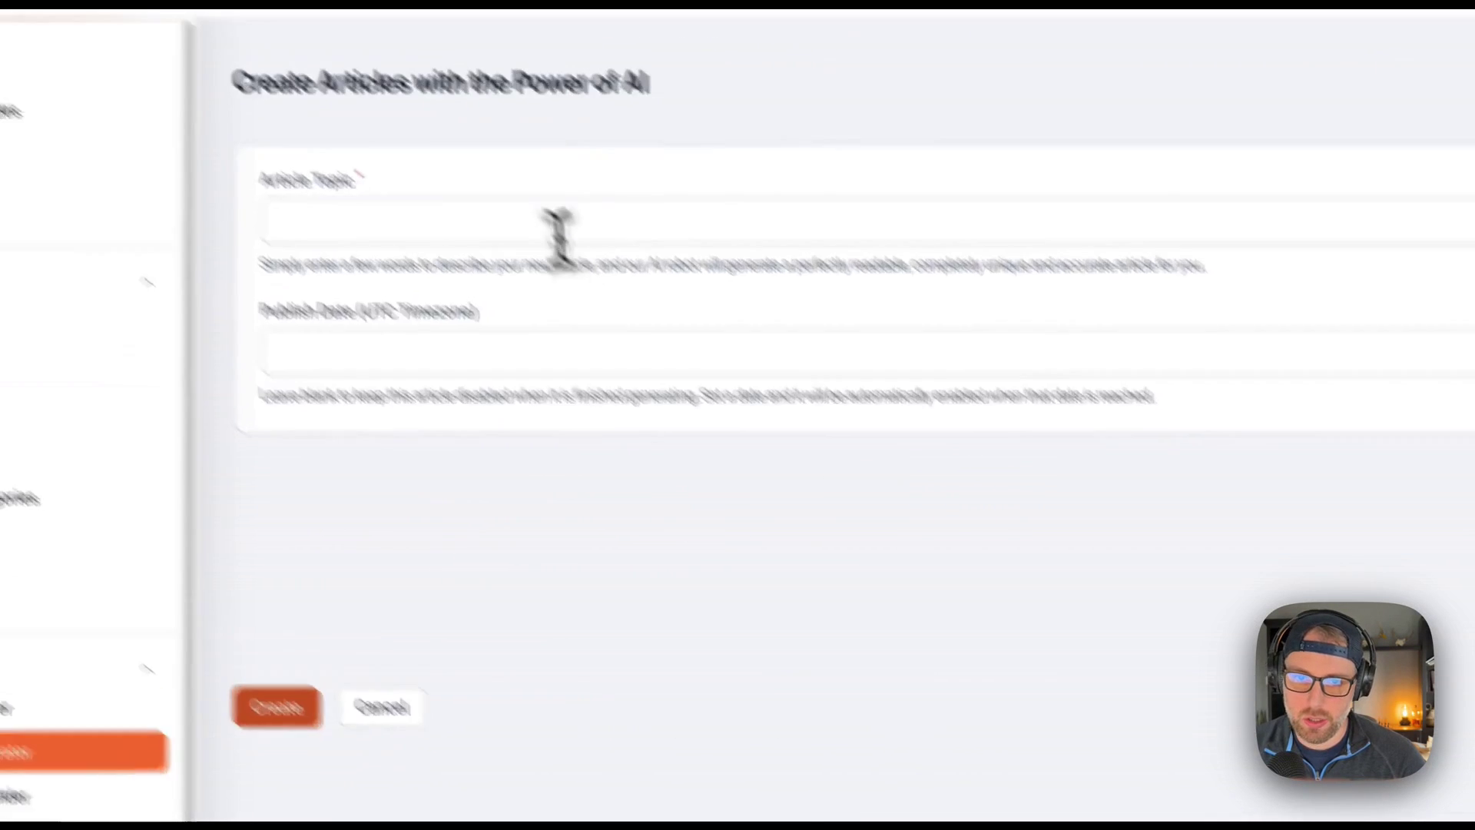
{"action": "left_click", "coordinate": [559, 227]}
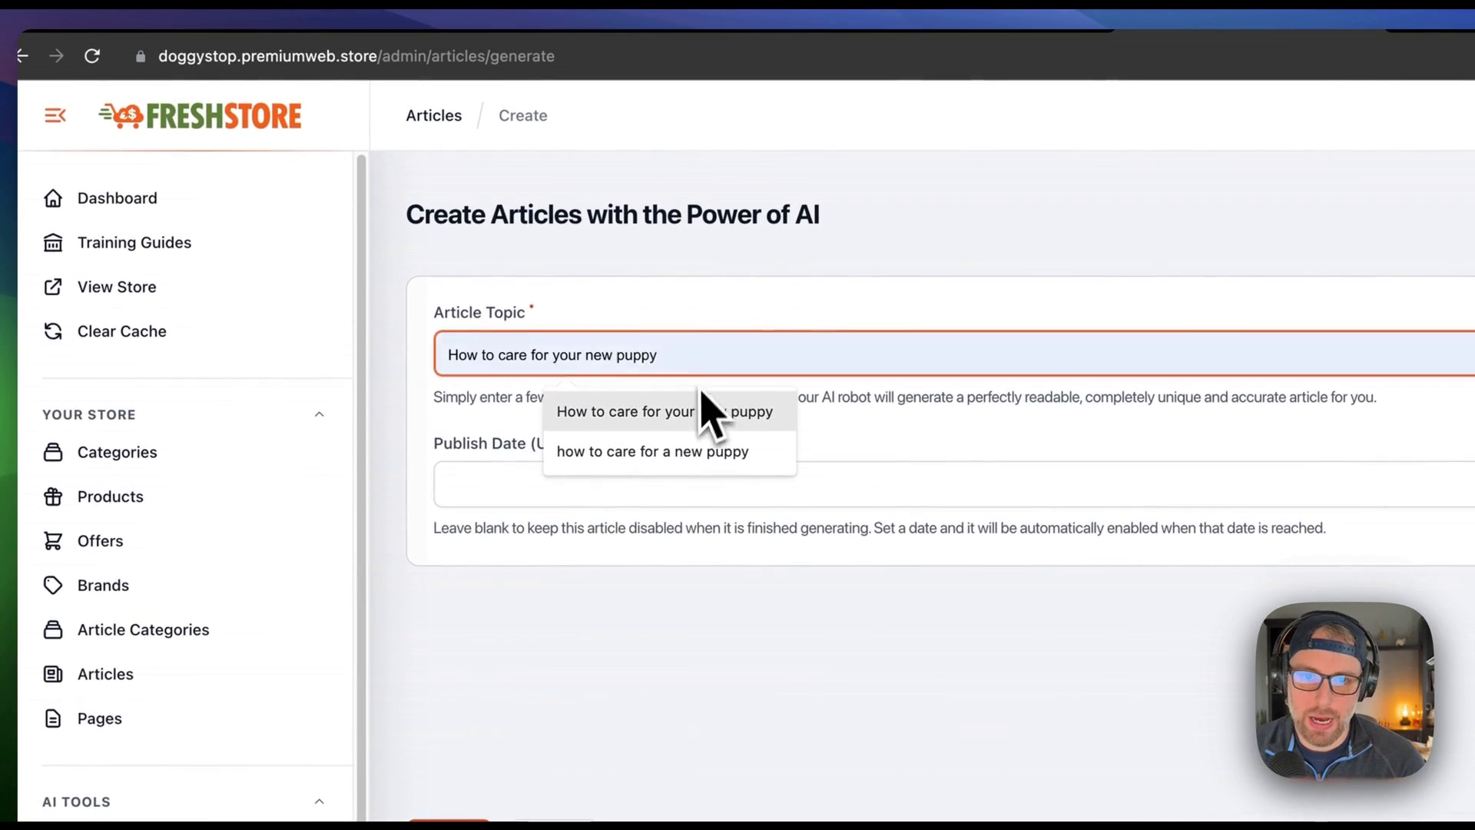
{"action": "left_click", "coordinate": [703, 412]}
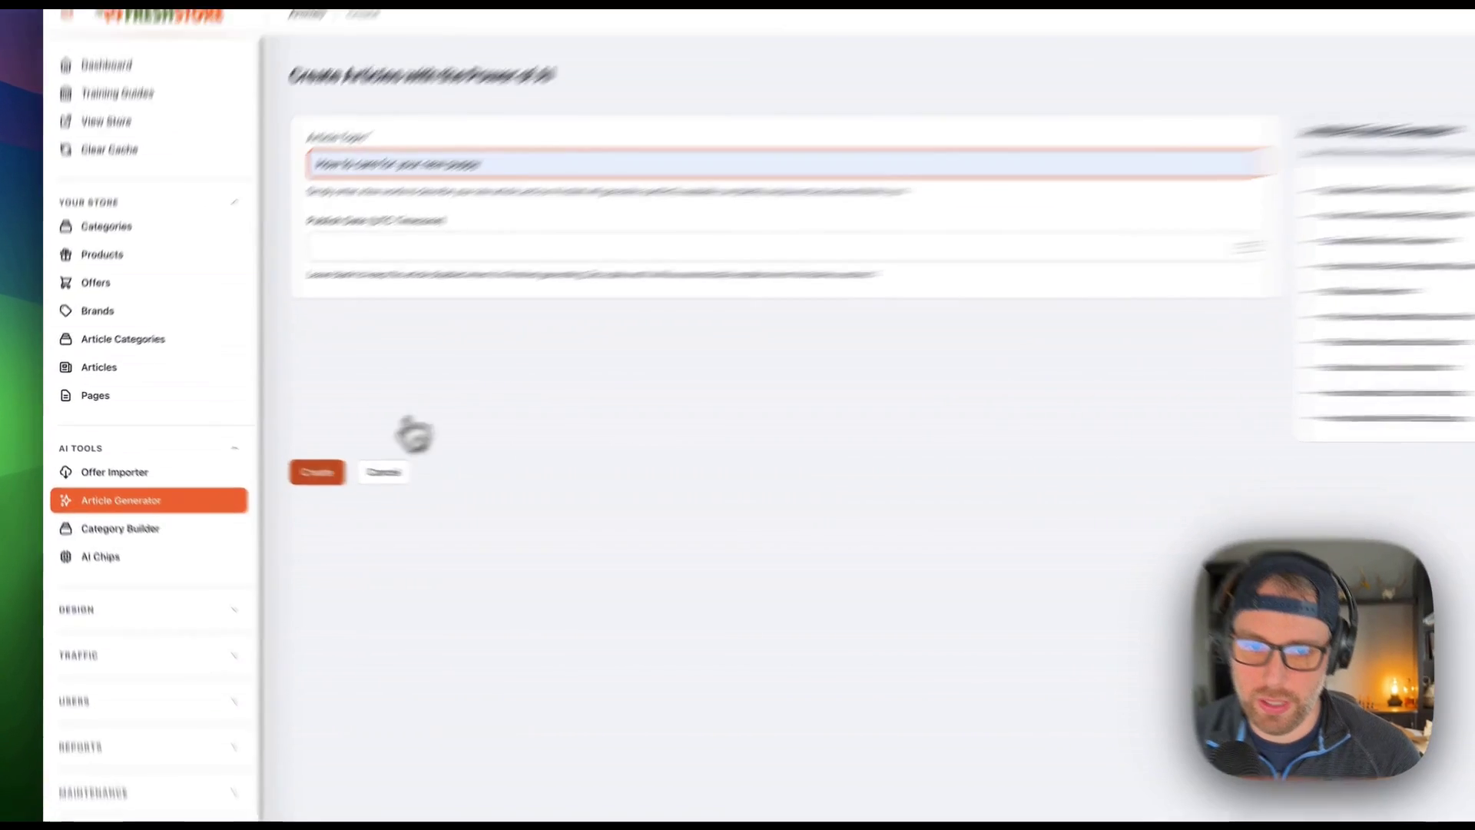
{"action": "left_click", "coordinate": [259, 457]}
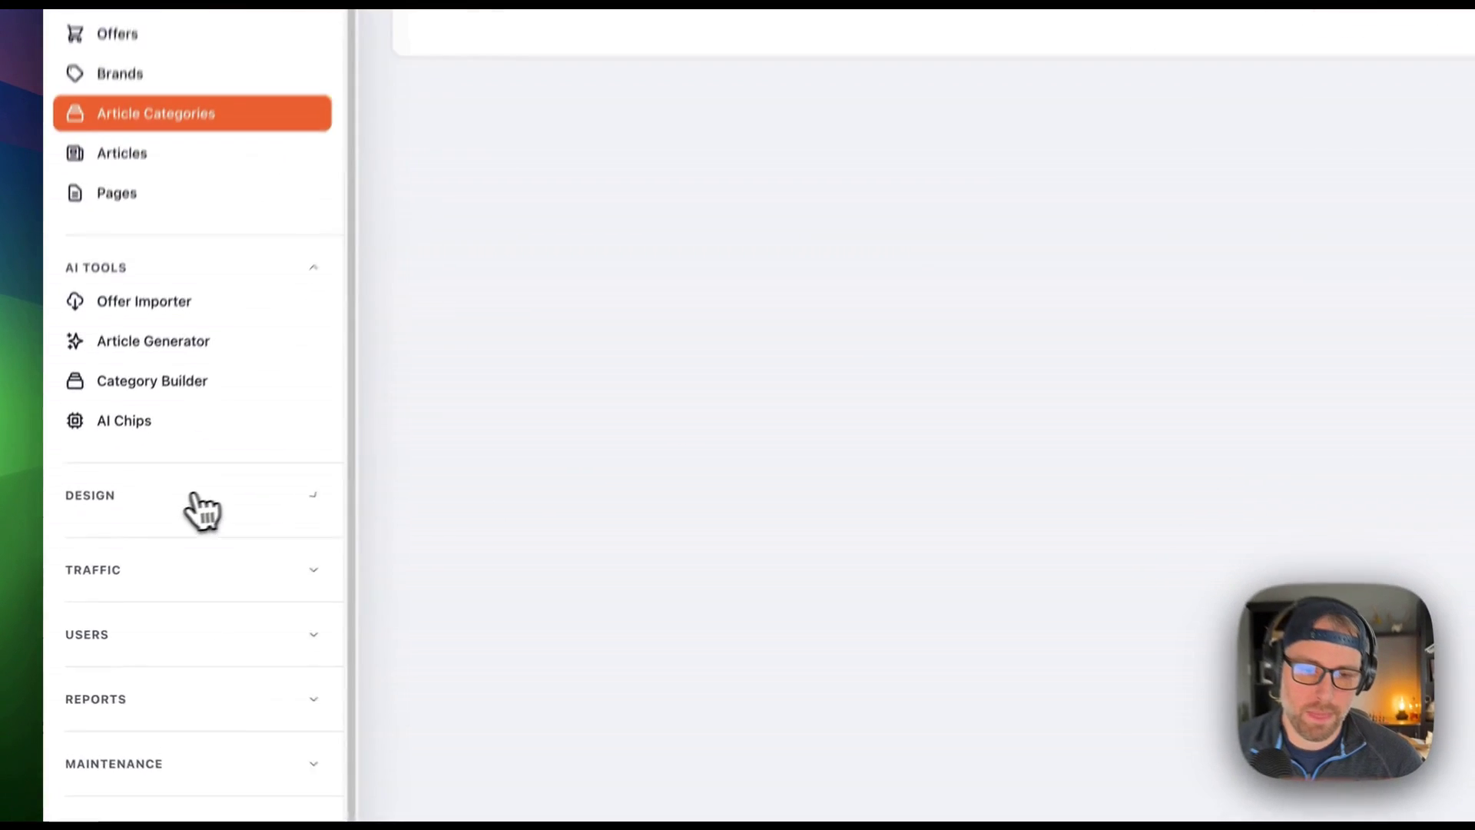
Open Theme Settings under Design and look through its Content tab.
{"action": "left_click", "coordinate": [123, 566]}
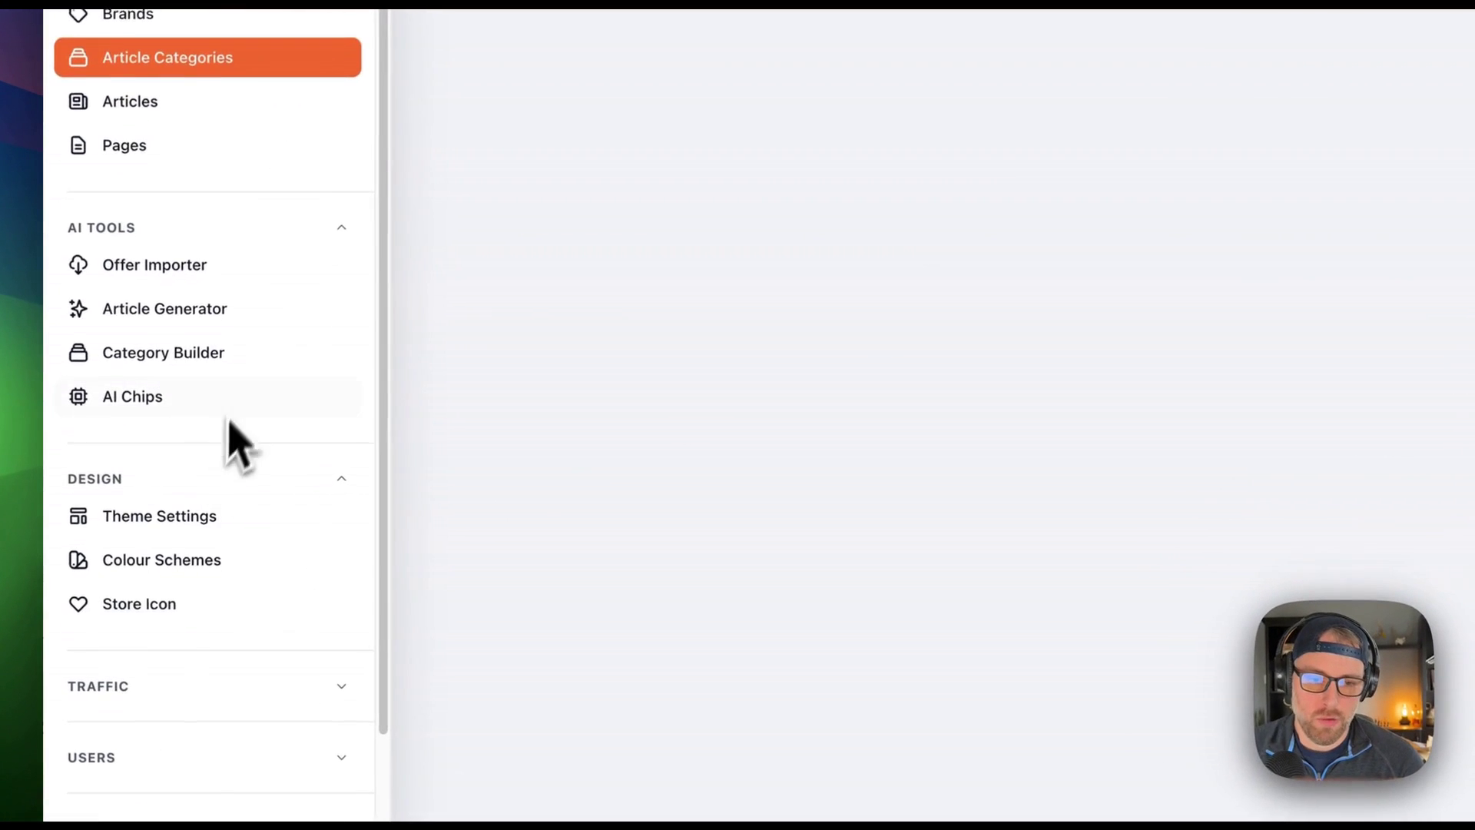
{"action": "left_click", "coordinate": [195, 521]}
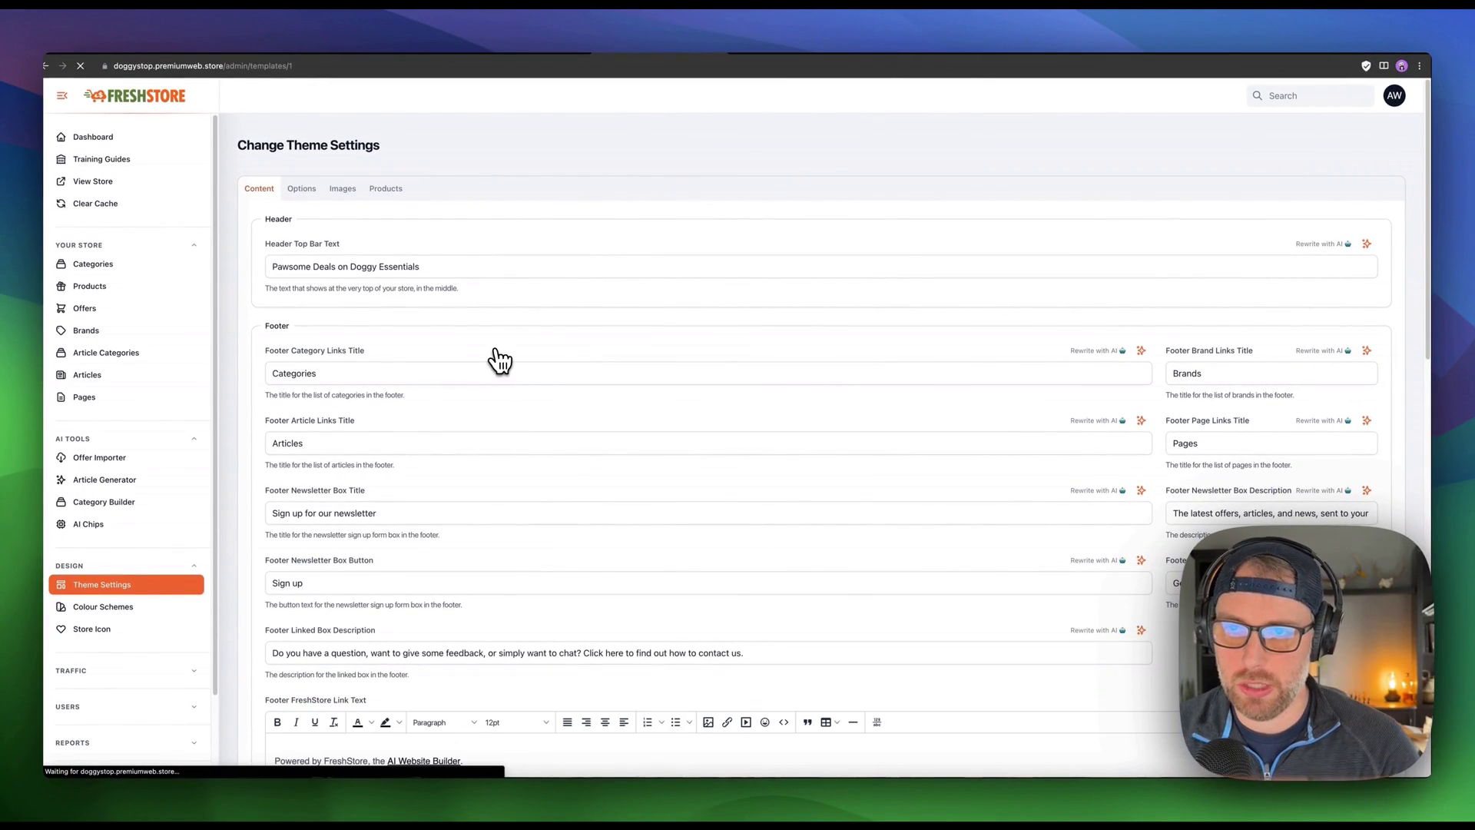
{"action": "scroll", "coordinate": [346, 289], "scroll_direction": "down", "scroll_amount": 1}
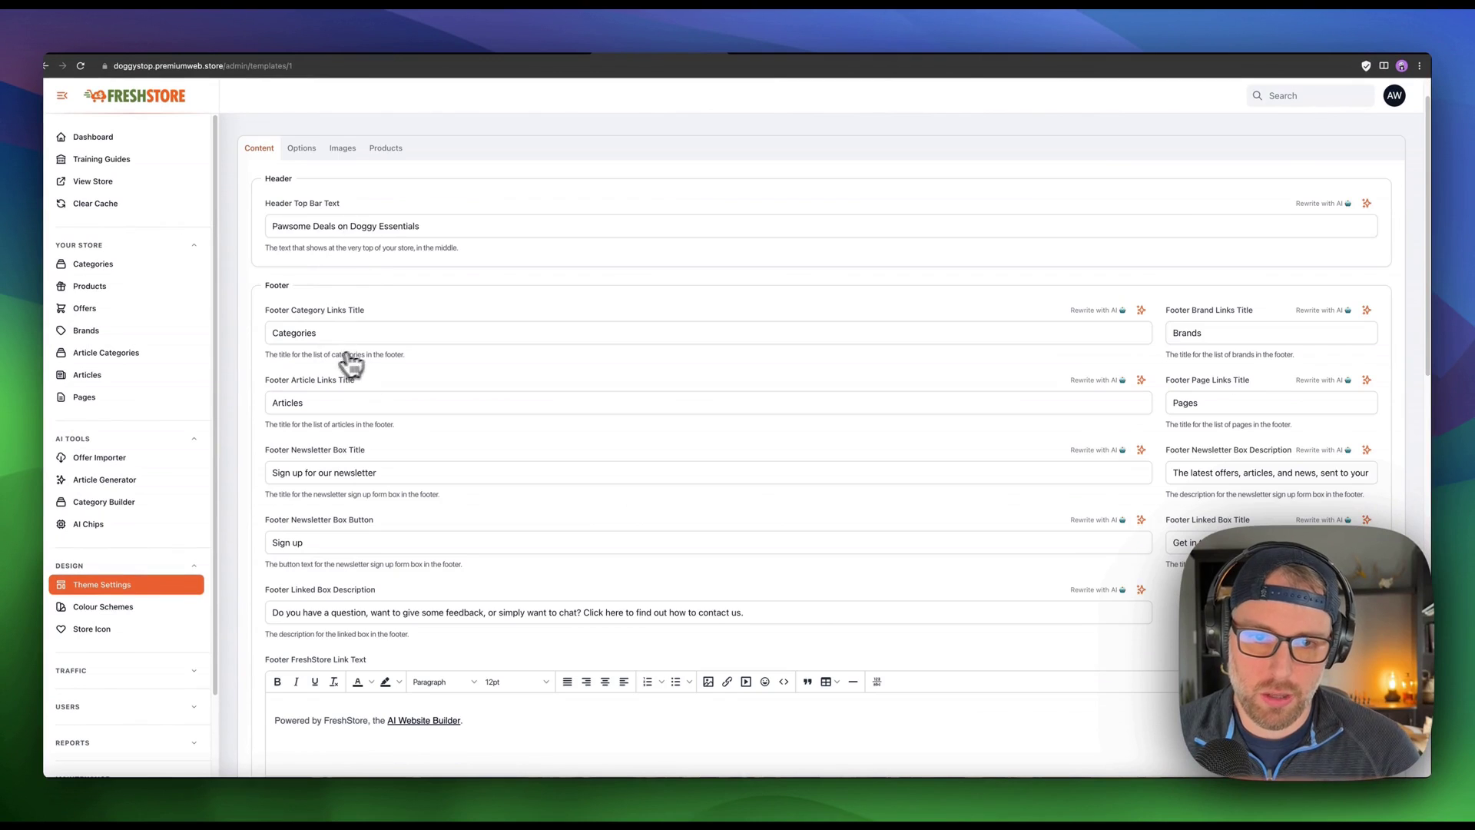
{"action": "scroll", "coordinate": [322, 418], "scroll_direction": "down", "scroll_amount": 2}
{"action": "scroll", "coordinate": [336, 472], "scroll_direction": "down", "scroll_amount": 4}
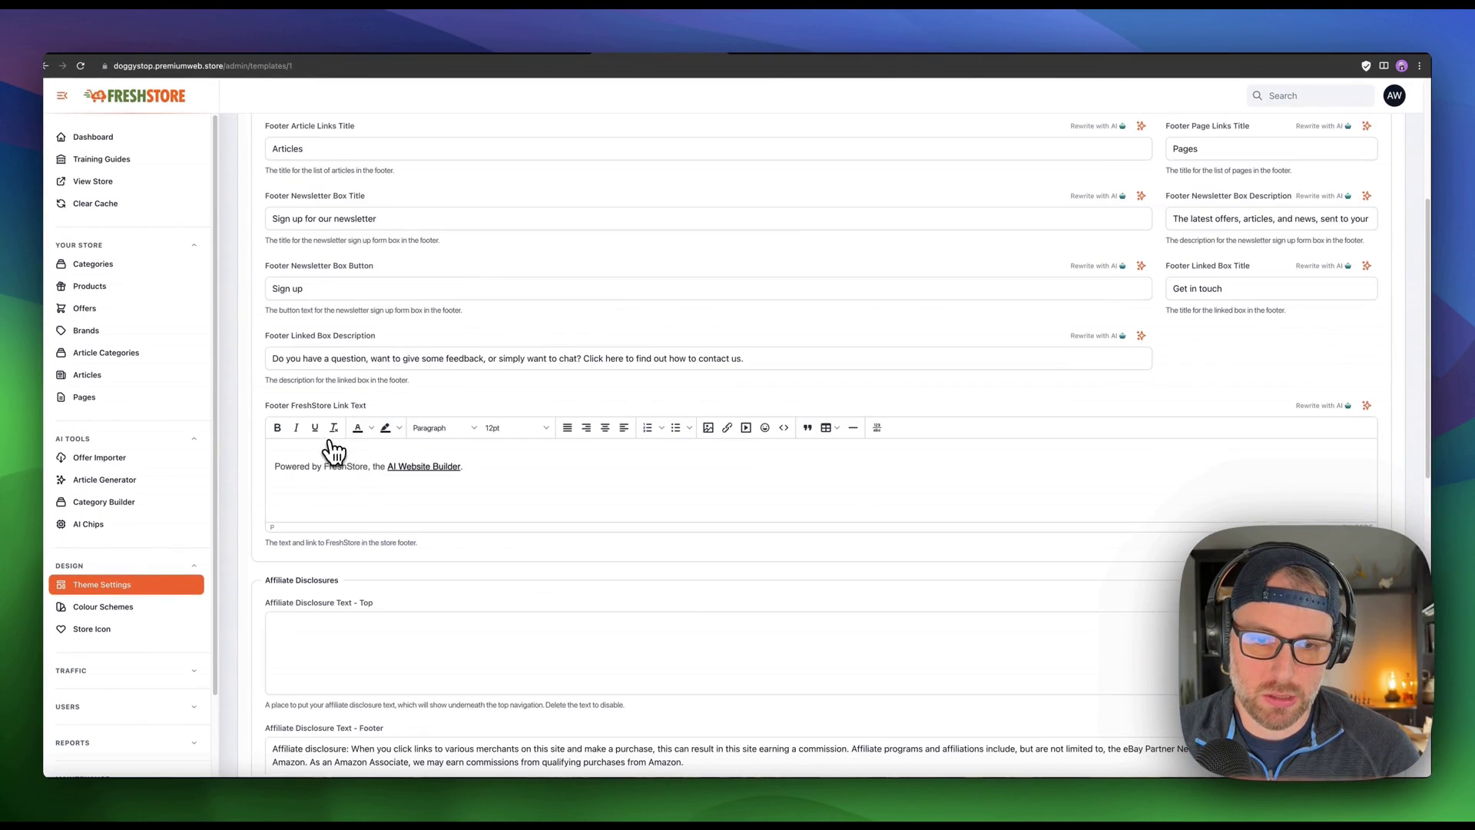
{"action": "scroll", "coordinate": [352, 453], "scroll_direction": "down", "scroll_amount": 4}
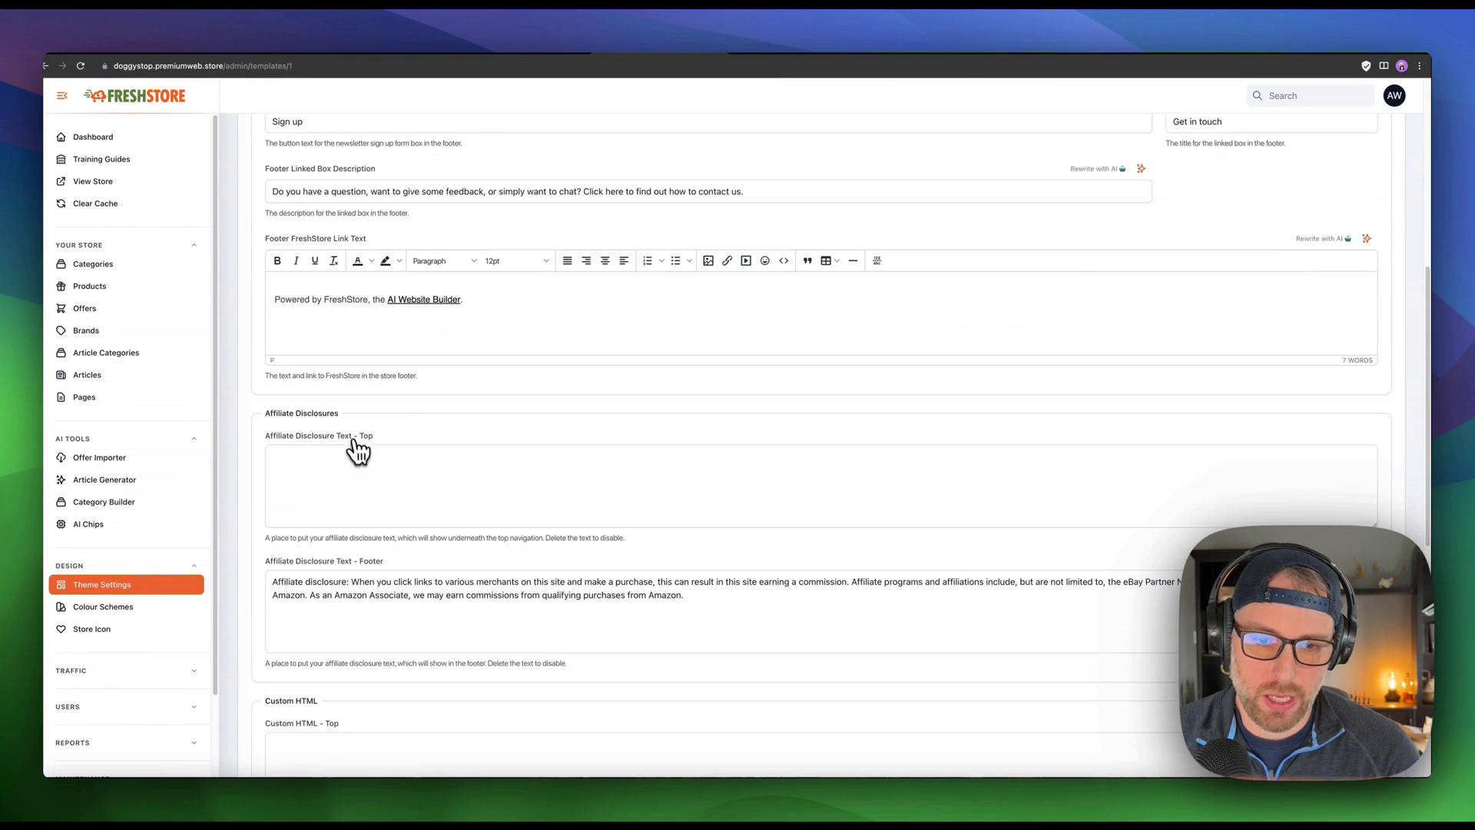
{"action": "scroll", "coordinate": [364, 484], "scroll_direction": "down", "scroll_amount": 14}
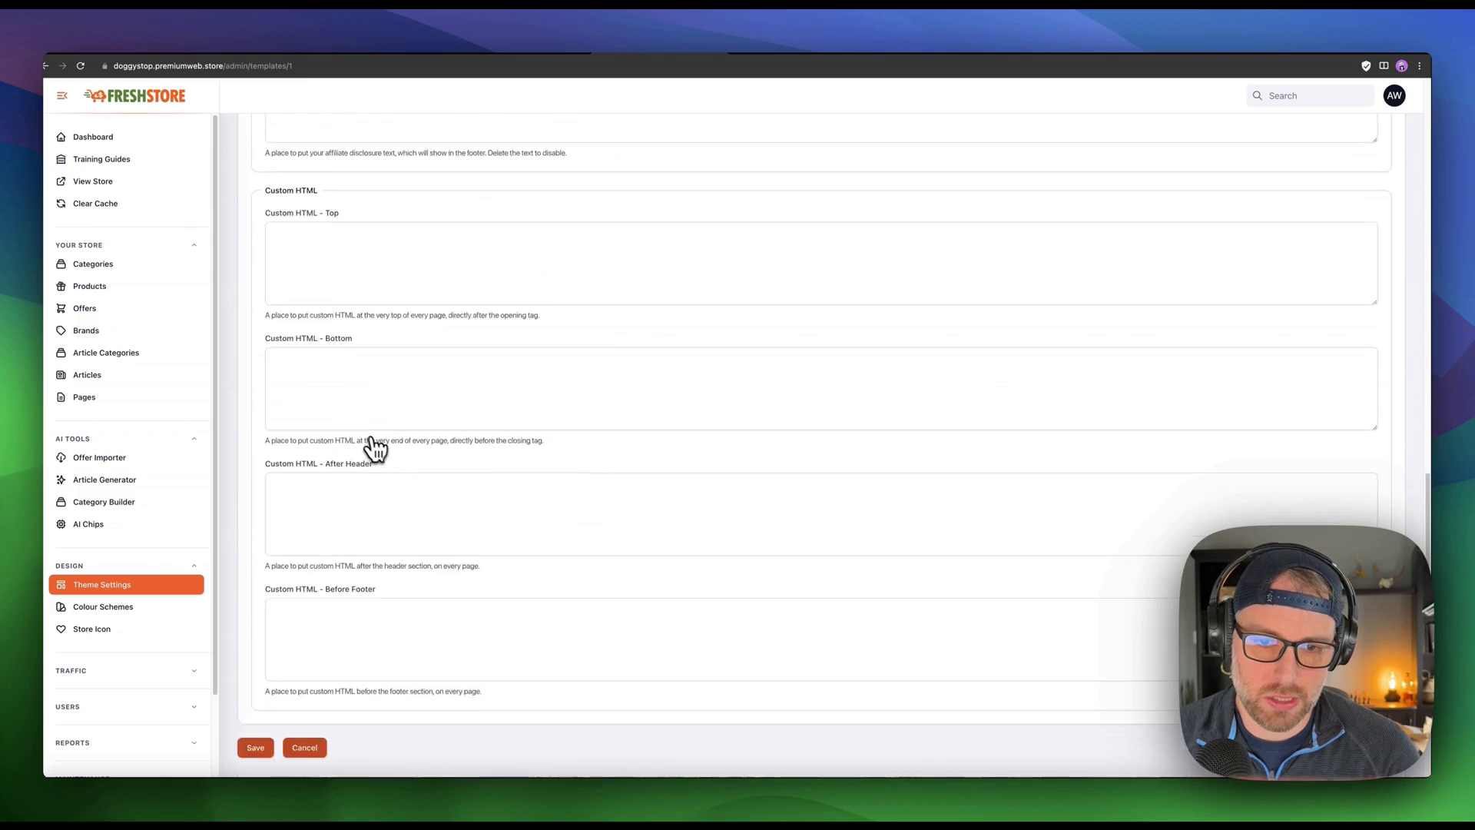
{"action": "scroll", "coordinate": [421, 465], "scroll_direction": "up", "scroll_amount": 20}
Browse the available colour schemes on the Options tab, keeping Blood Orange.
{"action": "left_click", "coordinate": [306, 190]}
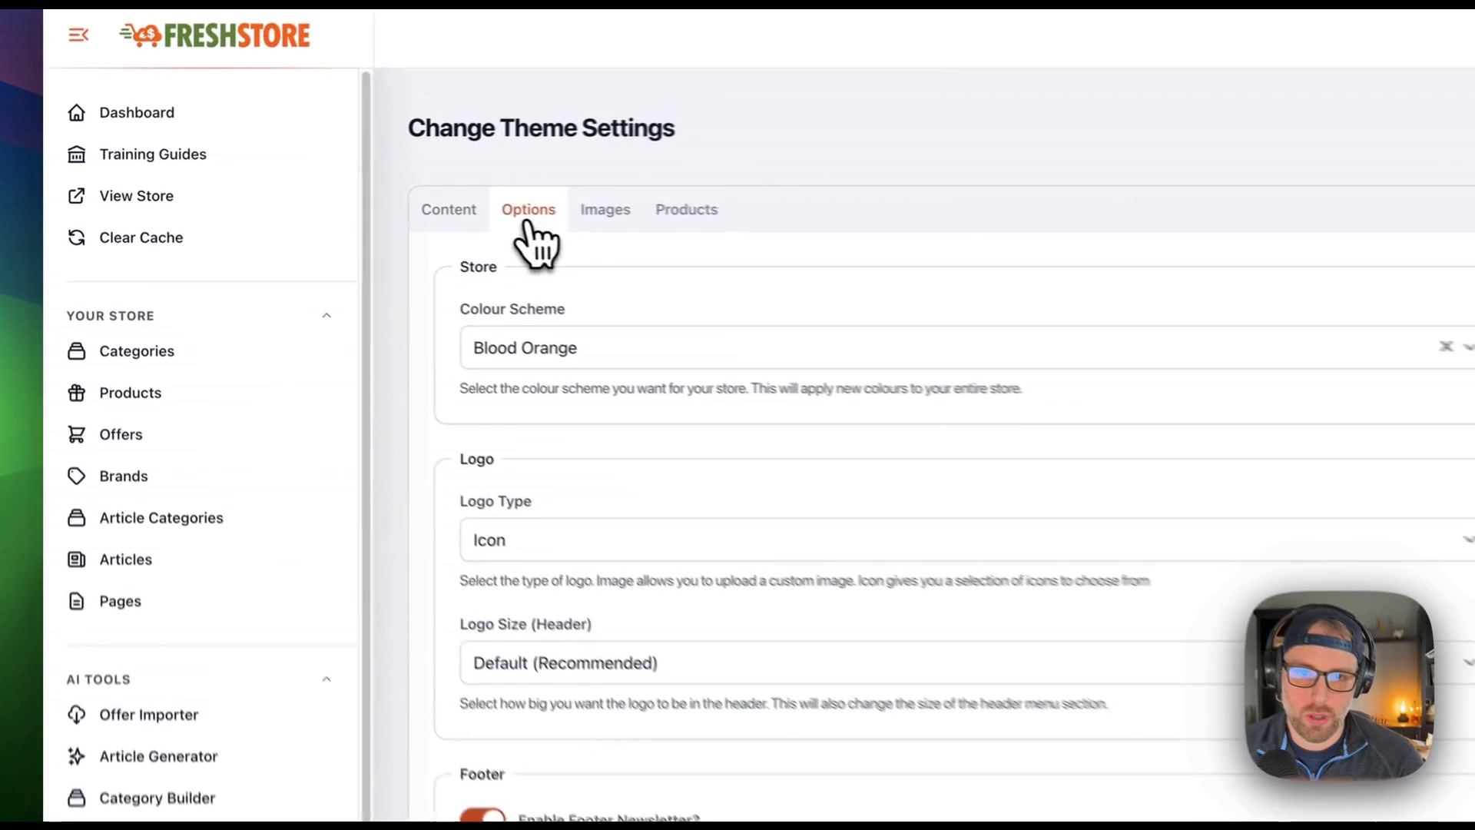
{"action": "left_click", "coordinate": [636, 379]}
{"action": "scroll", "coordinate": [680, 599], "scroll_direction": "down", "scroll_amount": 5}
{"action": "key", "text": "Escape"}
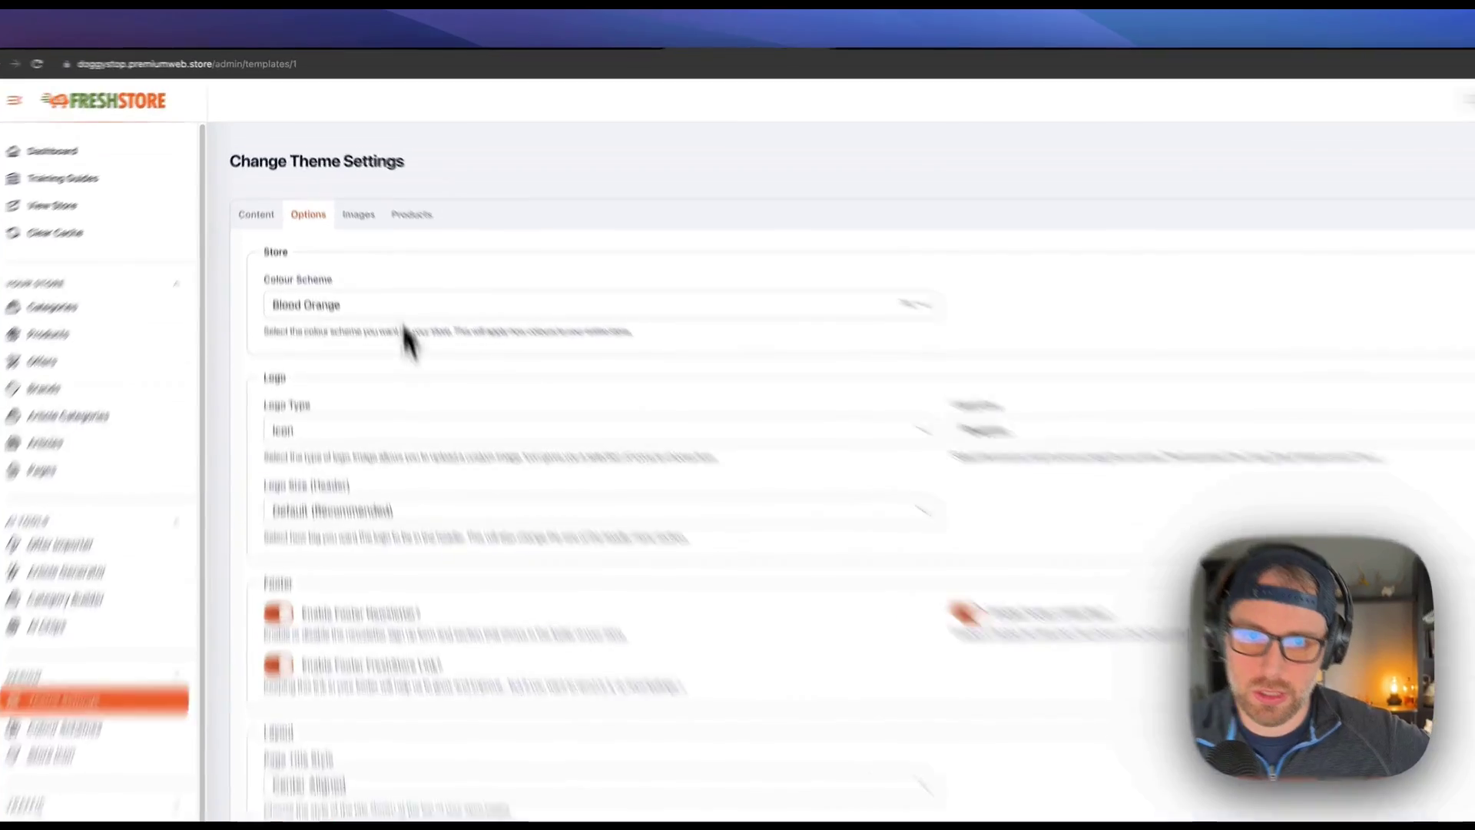
Review the theme's Images settings and the Products tab's product-page options.
{"action": "left_click", "coordinate": [343, 188]}
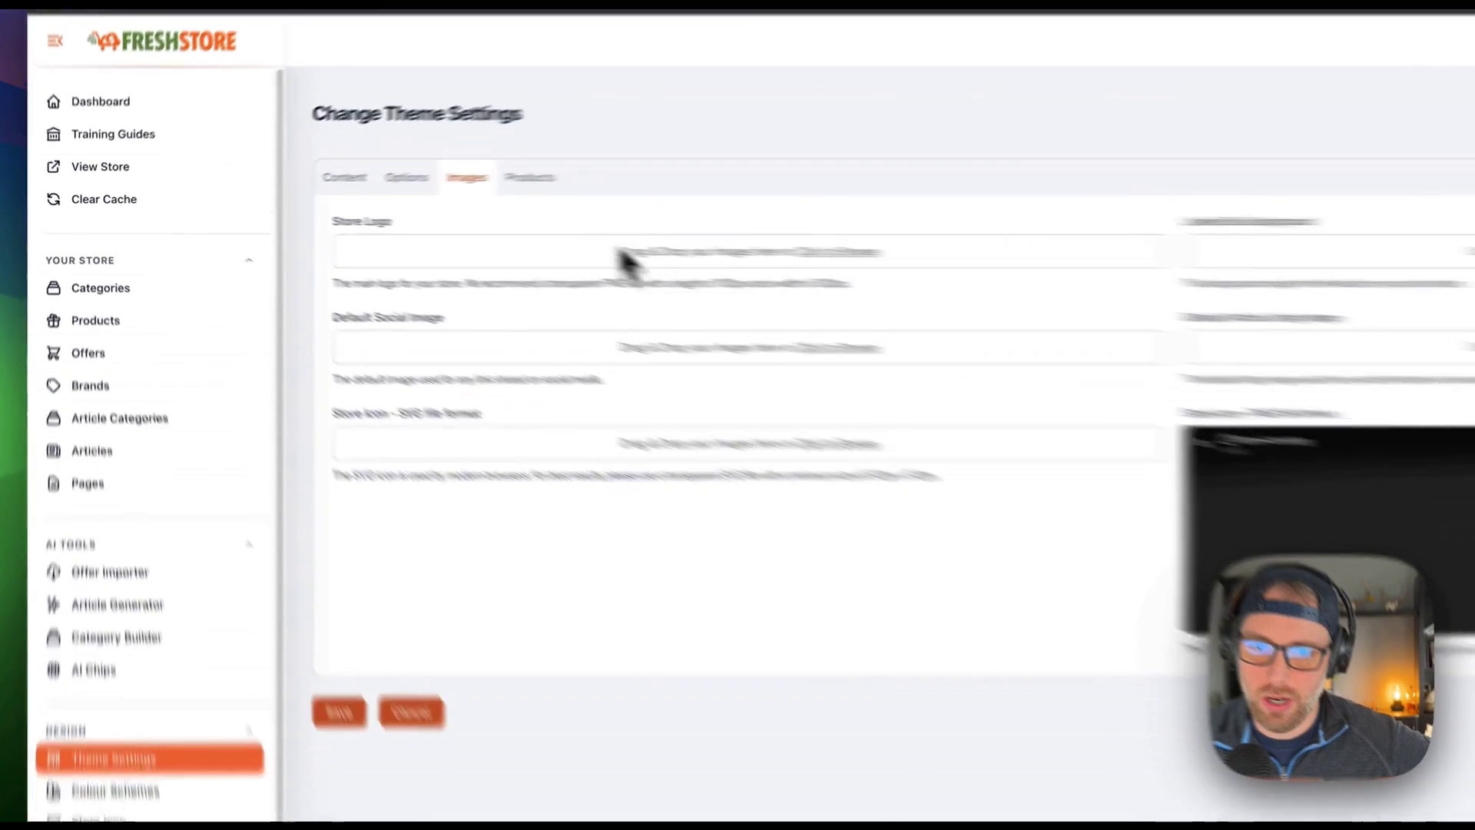
{"action": "left_click", "coordinate": [386, 188]}
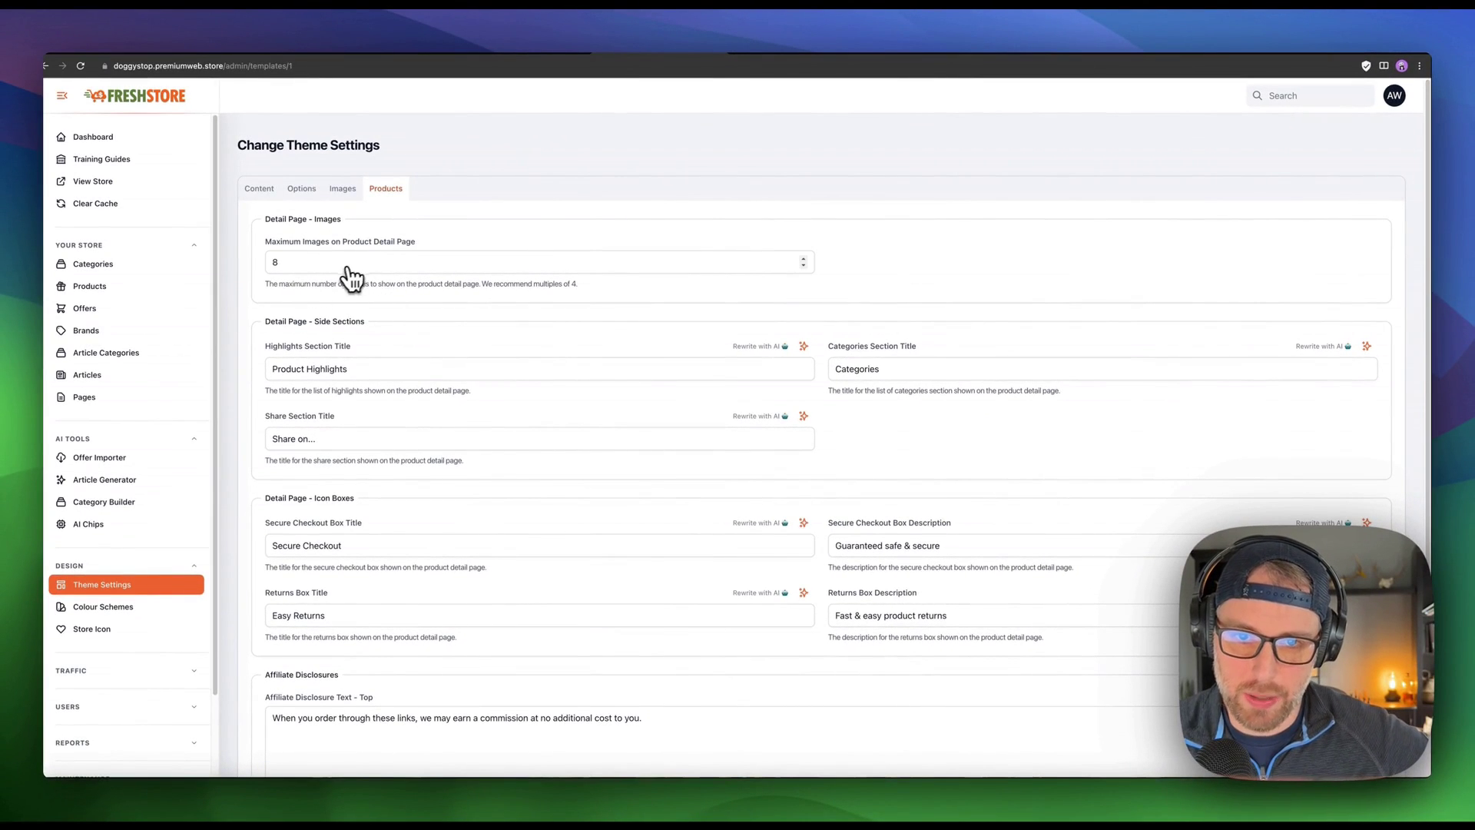
{"action": "scroll", "coordinate": [352, 401], "scroll_direction": "down", "scroll_amount": 3}
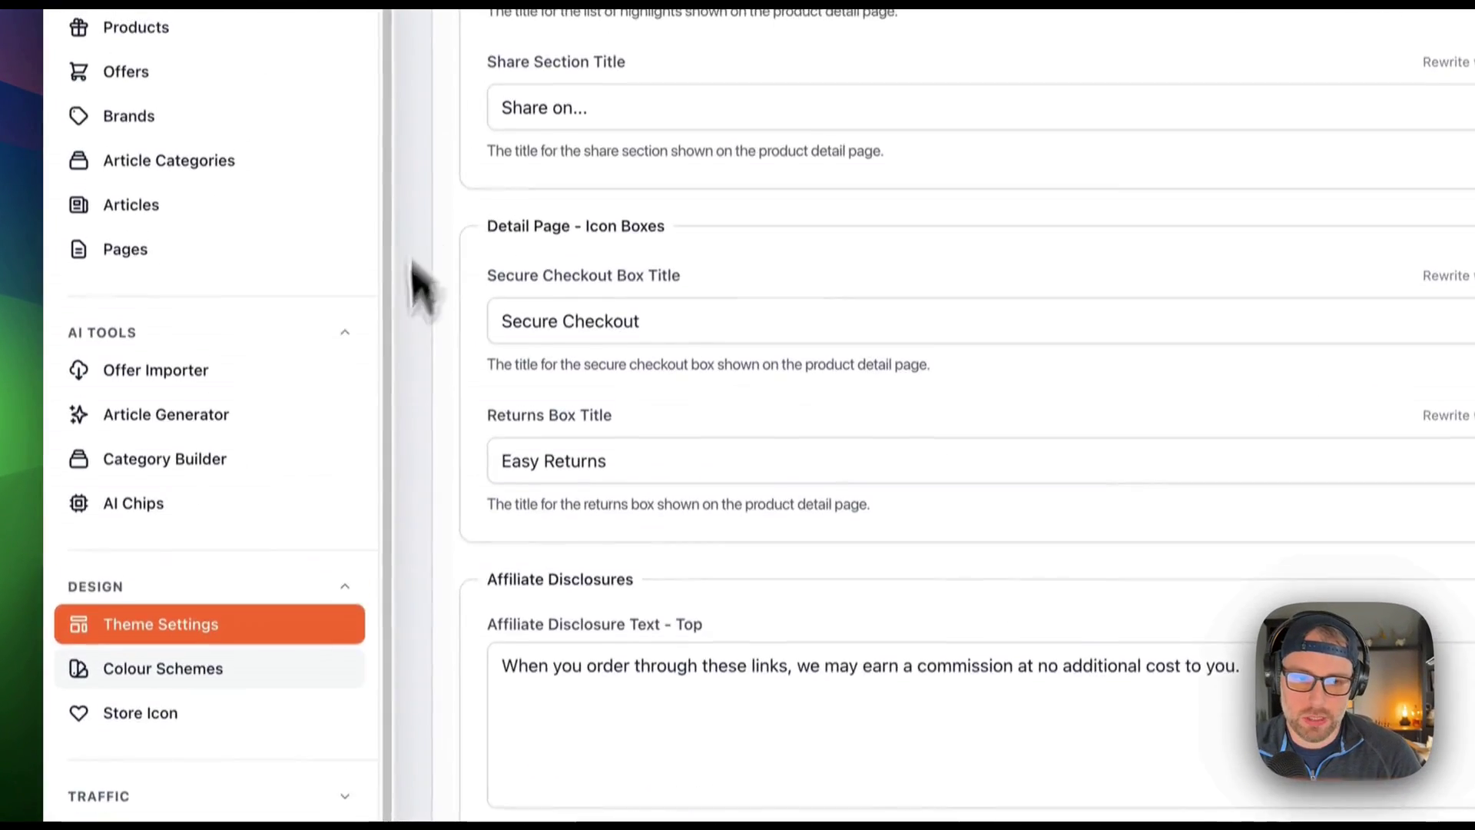
Browse the colour scheme page, then view the RSS Feeds page with its five product feeds.
{"action": "left_click", "coordinate": [103, 606]}
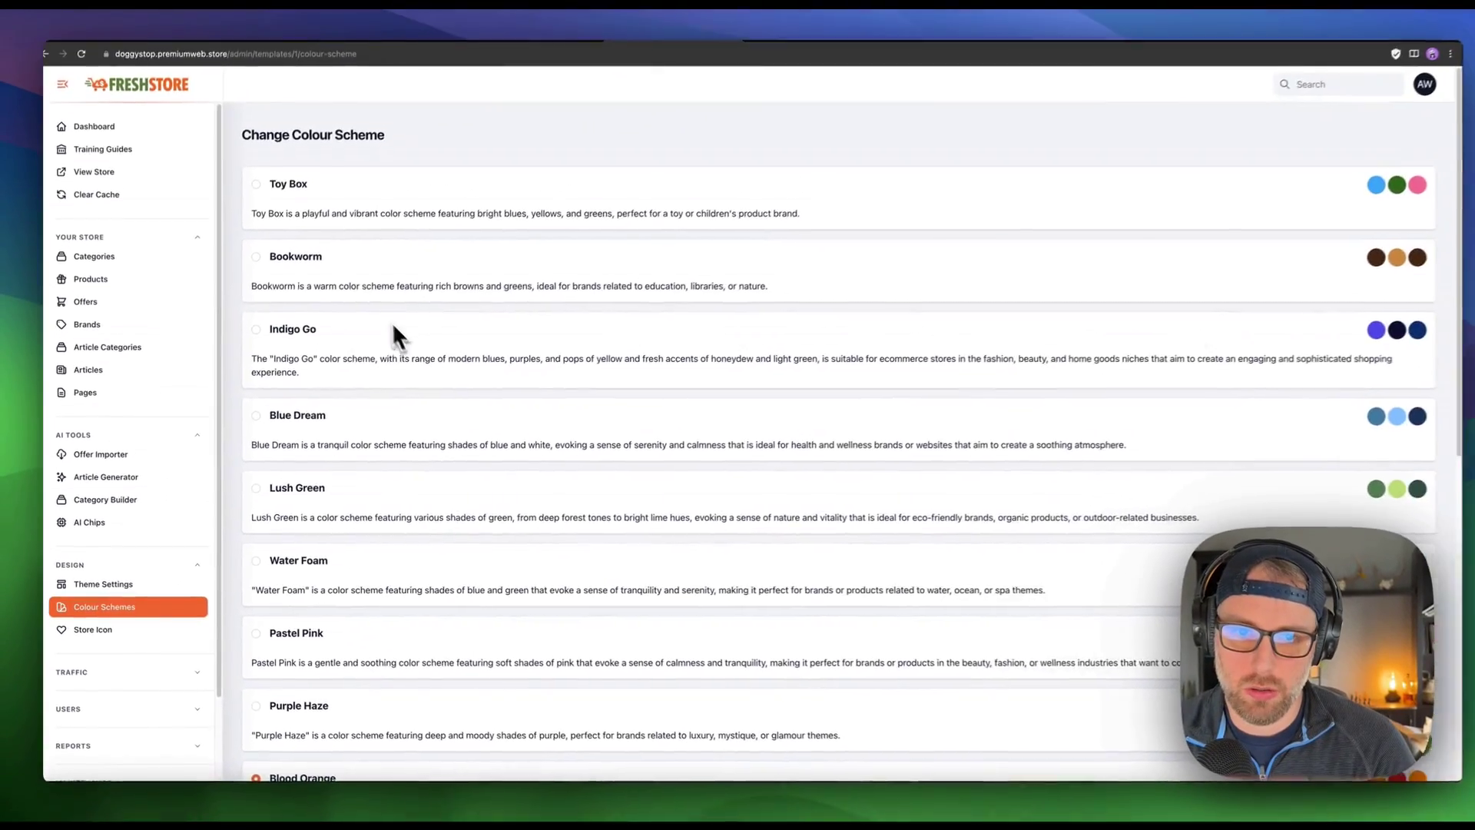
{"action": "scroll", "coordinate": [484, 284], "scroll_direction": "down", "scroll_amount": 8}
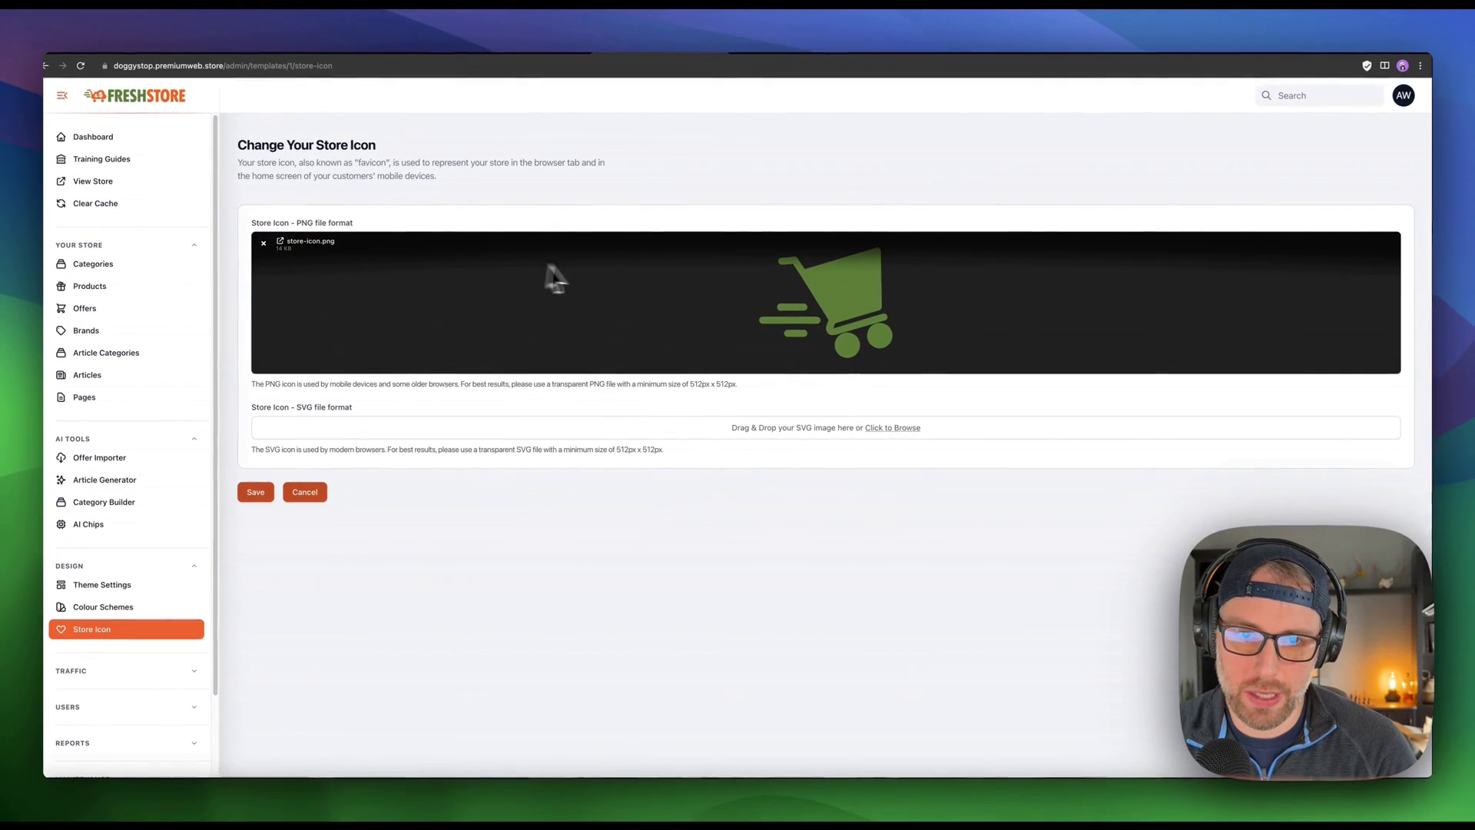
{"action": "scroll", "coordinate": [153, 453], "scroll_direction": "down", "scroll_amount": 2}
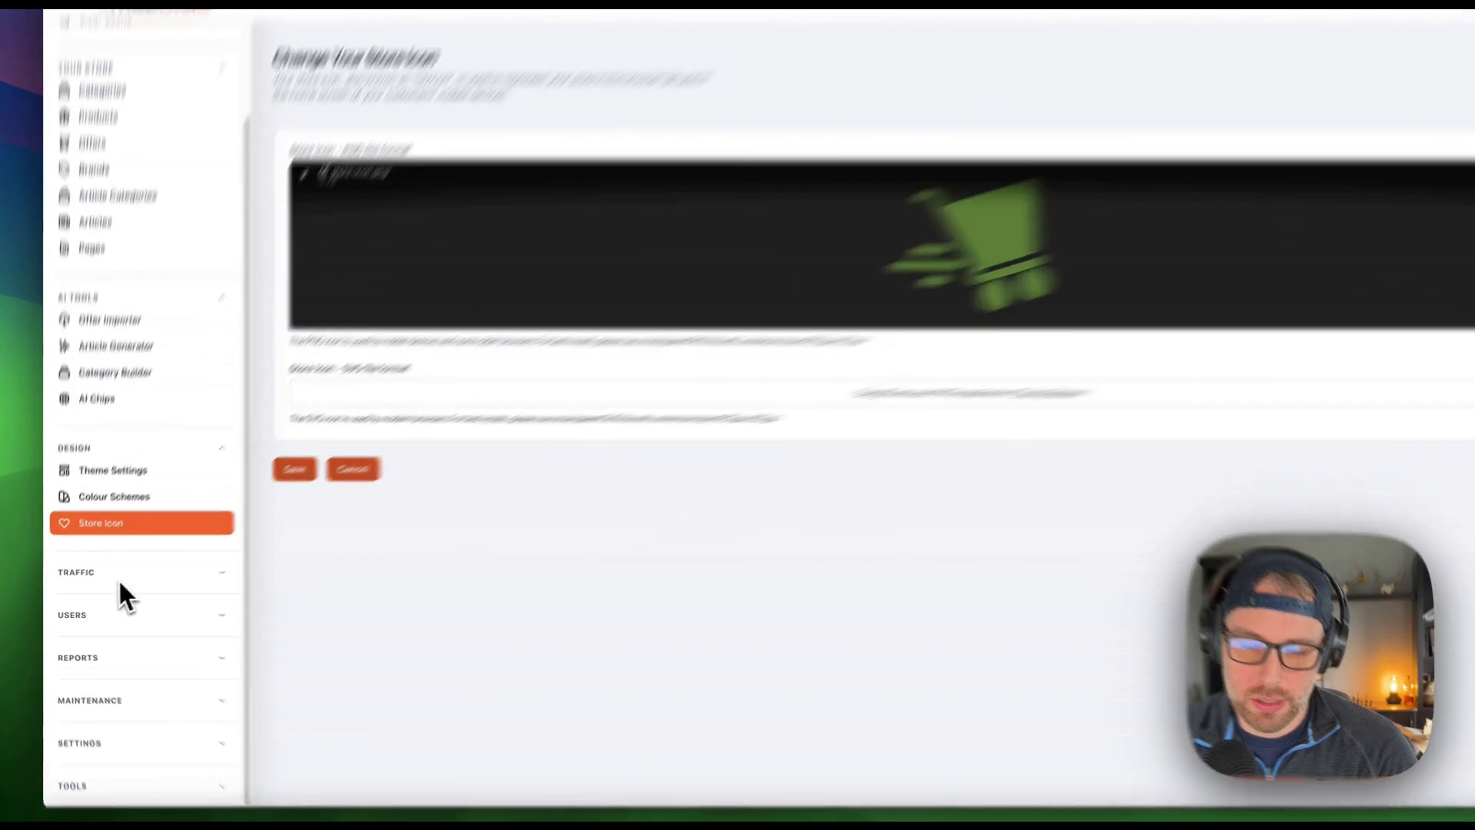
{"action": "left_click", "coordinate": [123, 580]}
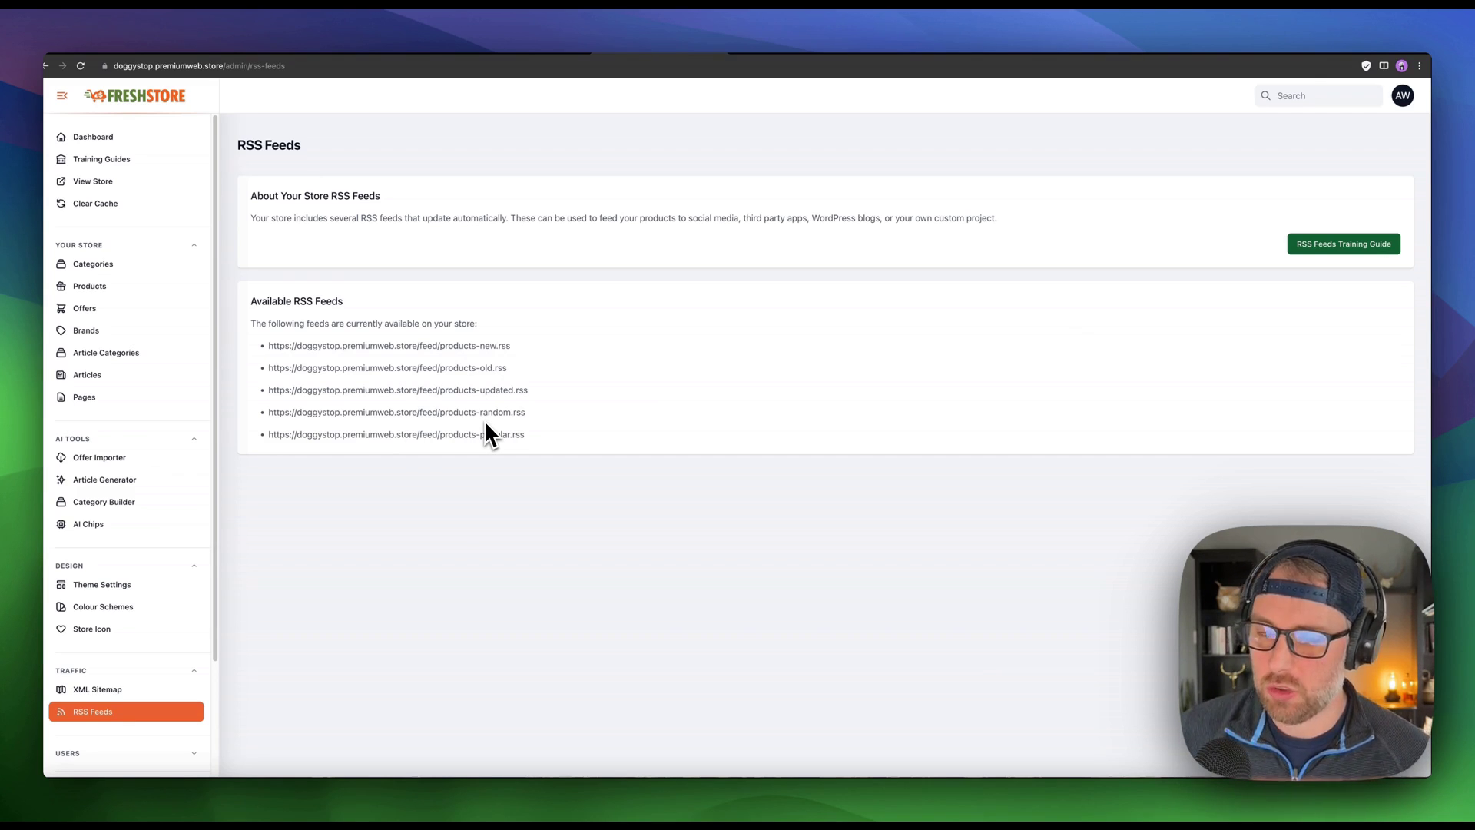
{"action": "scroll", "coordinate": [157, 561], "scroll_direction": "down", "scroll_amount": 3}
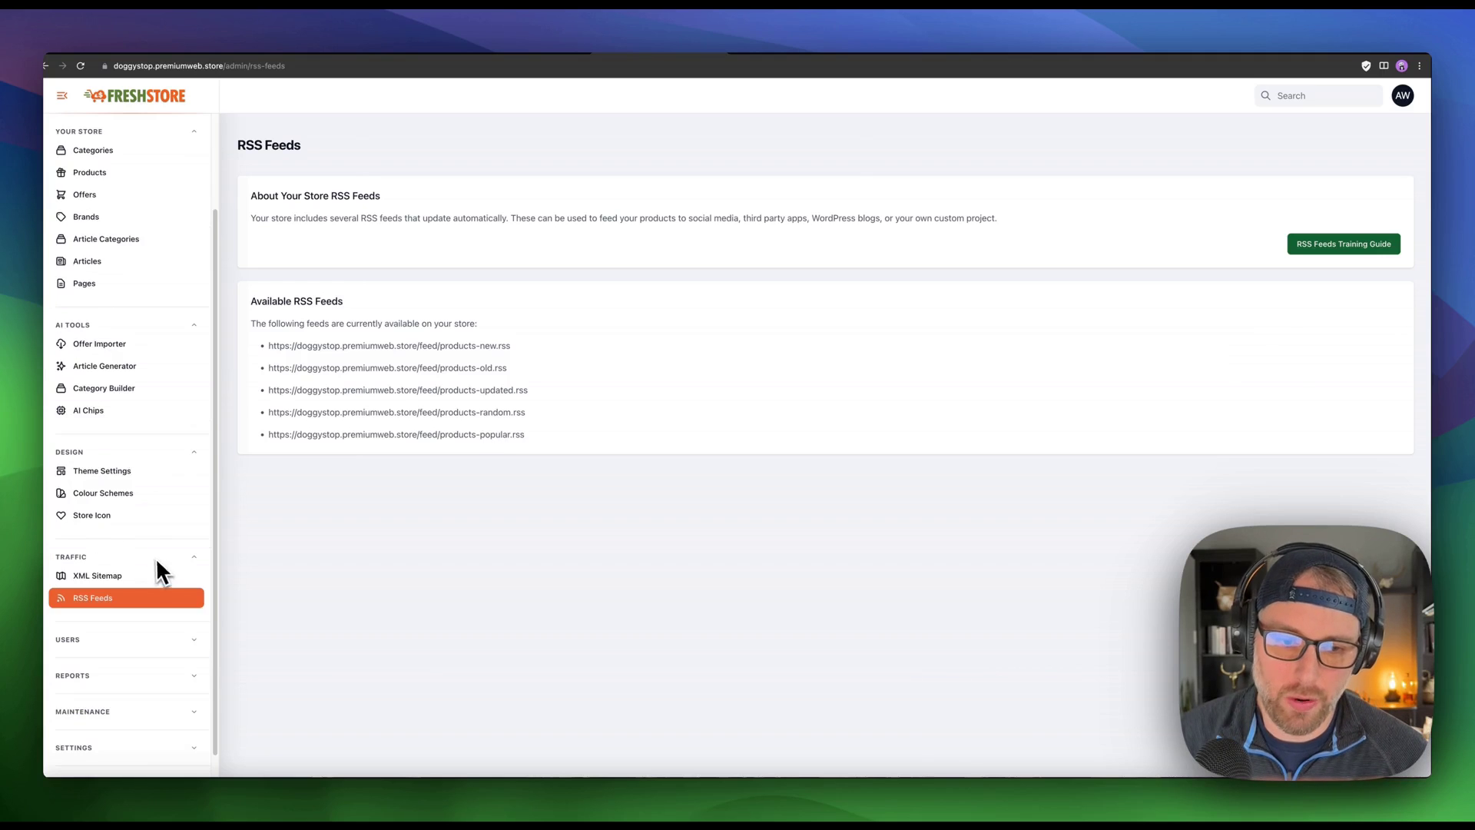
Expand Users and Reports and review the recent Store Visitors report.
{"action": "left_click", "coordinate": [108, 635]}
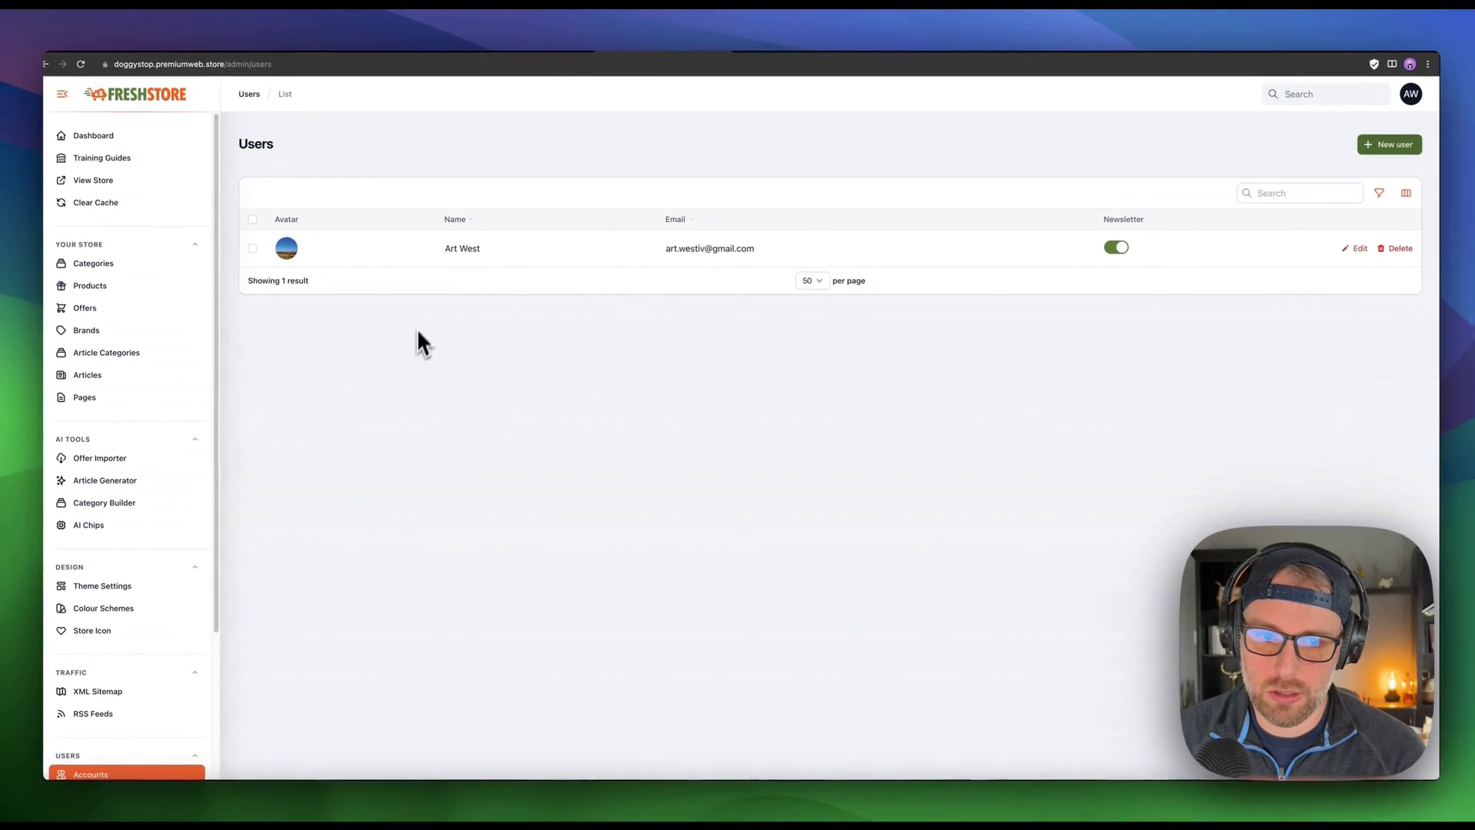
{"action": "scroll", "coordinate": [177, 431], "scroll_direction": "down", "scroll_amount": 3}
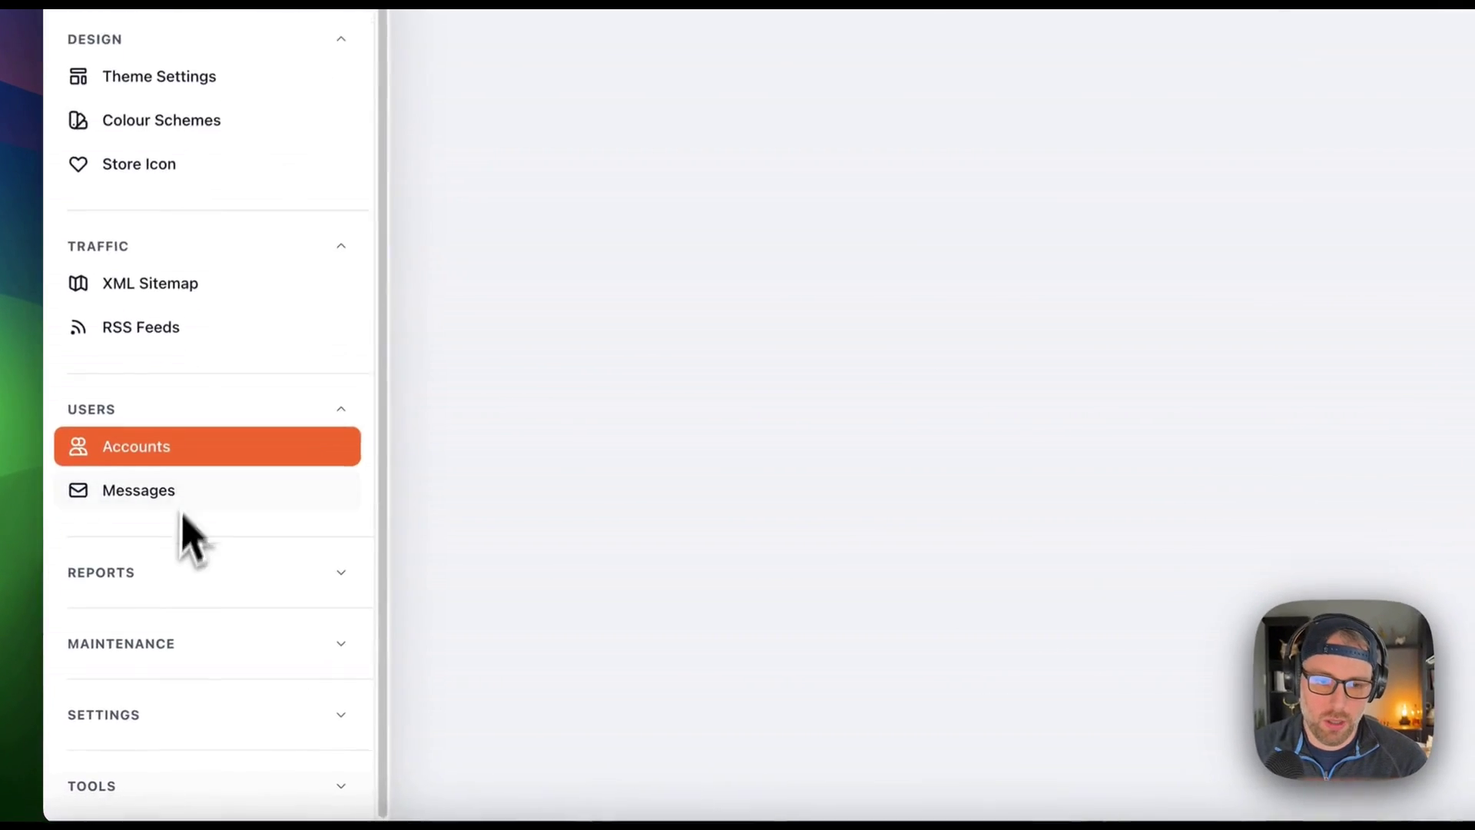
{"action": "left_click", "coordinate": [157, 590]}
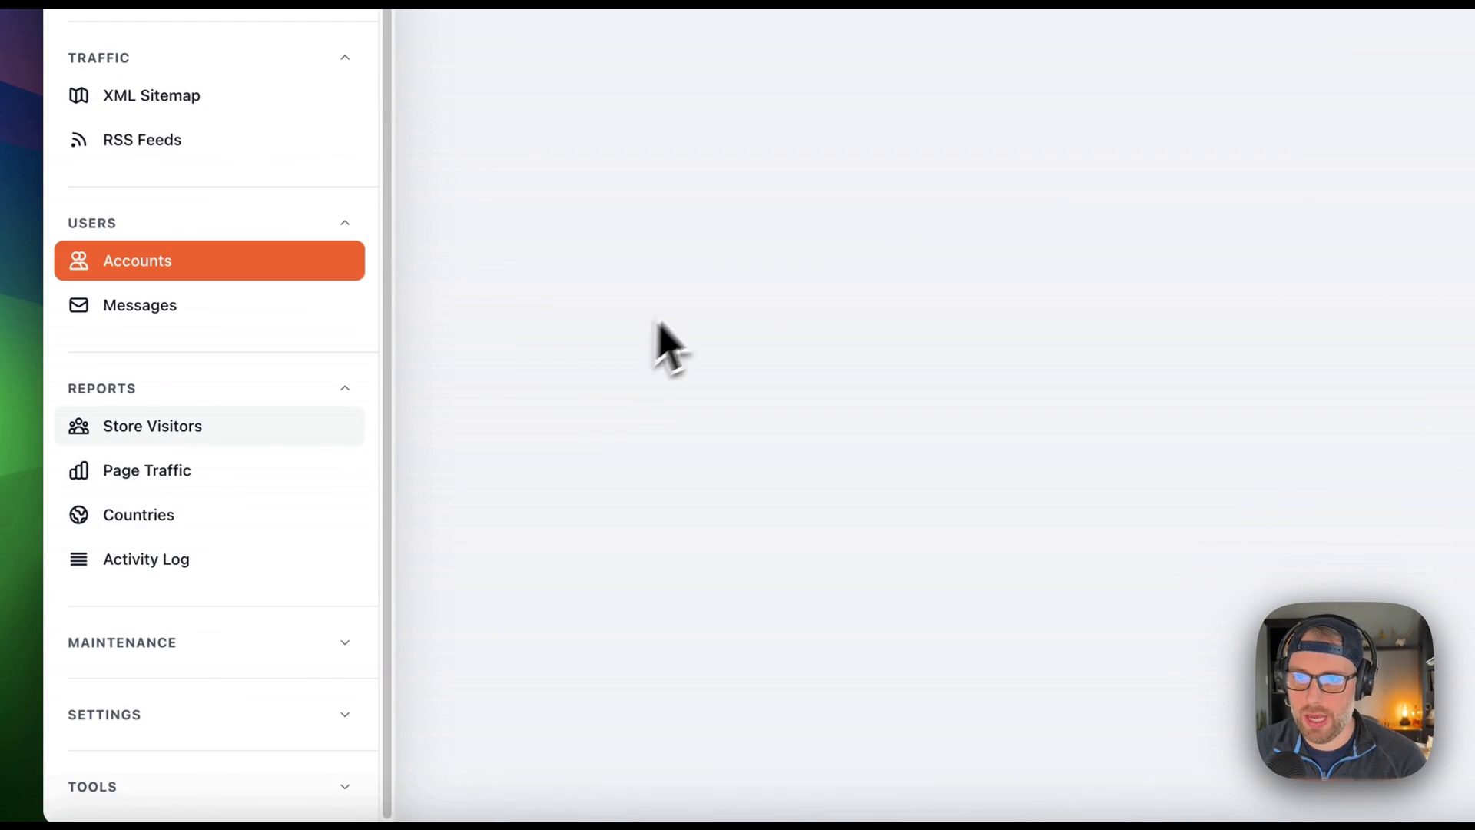
{"action": "left_click", "coordinate": [800, 284]}
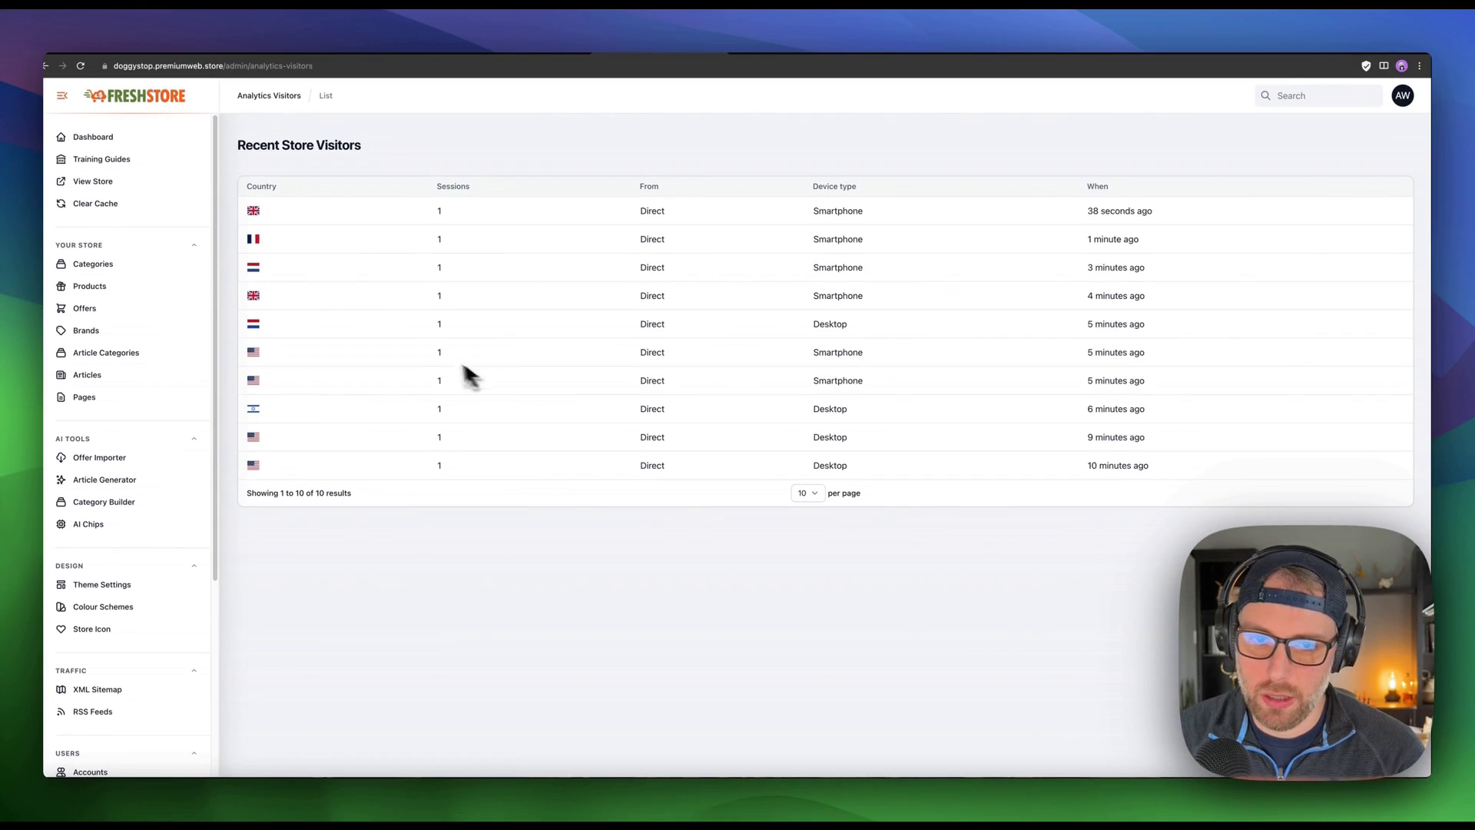
{"action": "scroll", "coordinate": [151, 425], "scroll_direction": "down", "scroll_amount": 3}
{"action": "scroll", "coordinate": [123, 618], "scroll_direction": "down", "scroll_amount": 3}
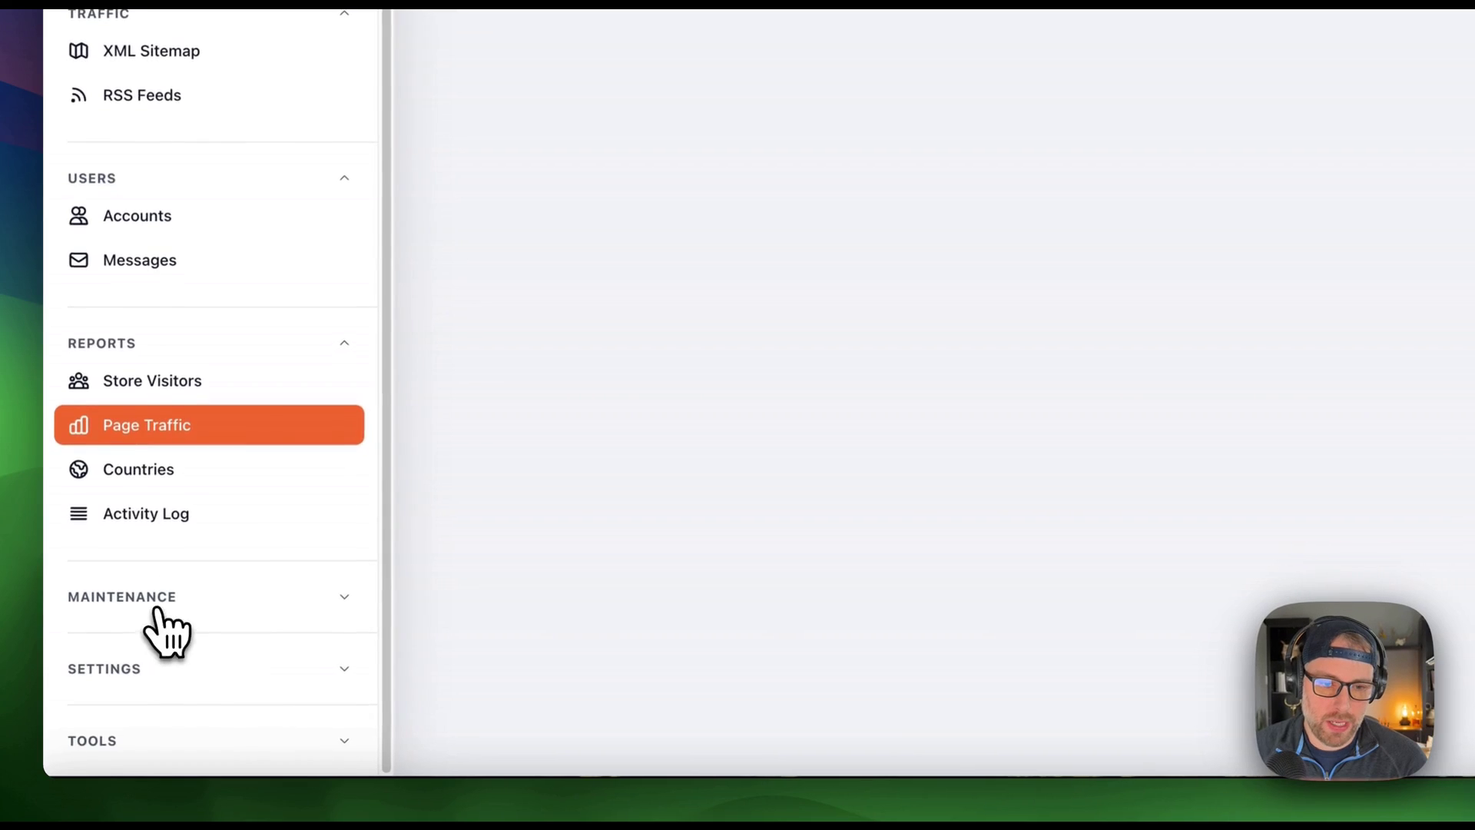
Expand Maintenance and Settings to view the empty Social Settings handle fields.
{"action": "left_click", "coordinate": [99, 689]}
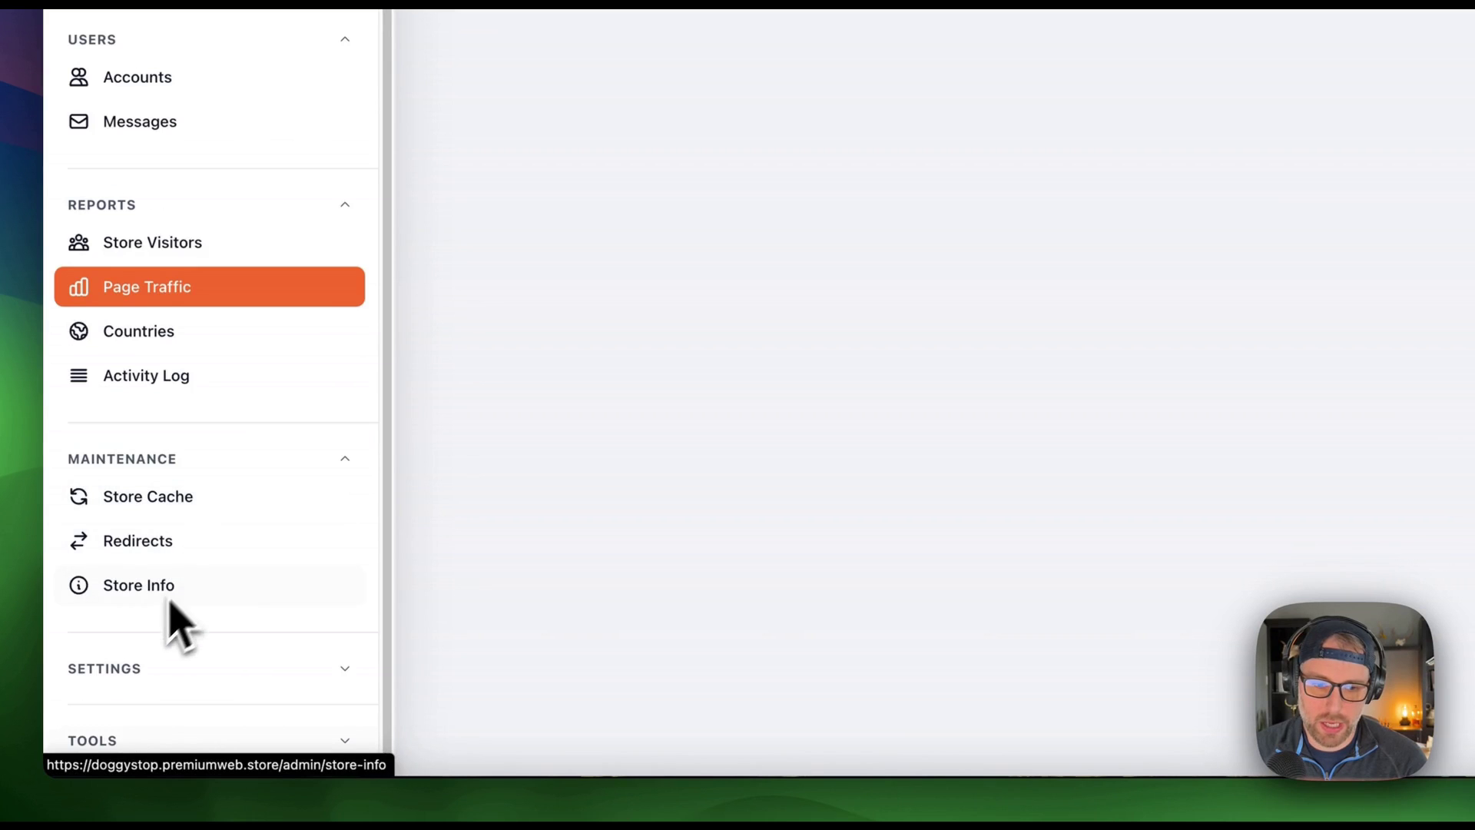
{"action": "left_click", "coordinate": [175, 676]}
{"action": "scroll", "coordinate": [184, 701], "scroll_direction": "down", "scroll_amount": 3}
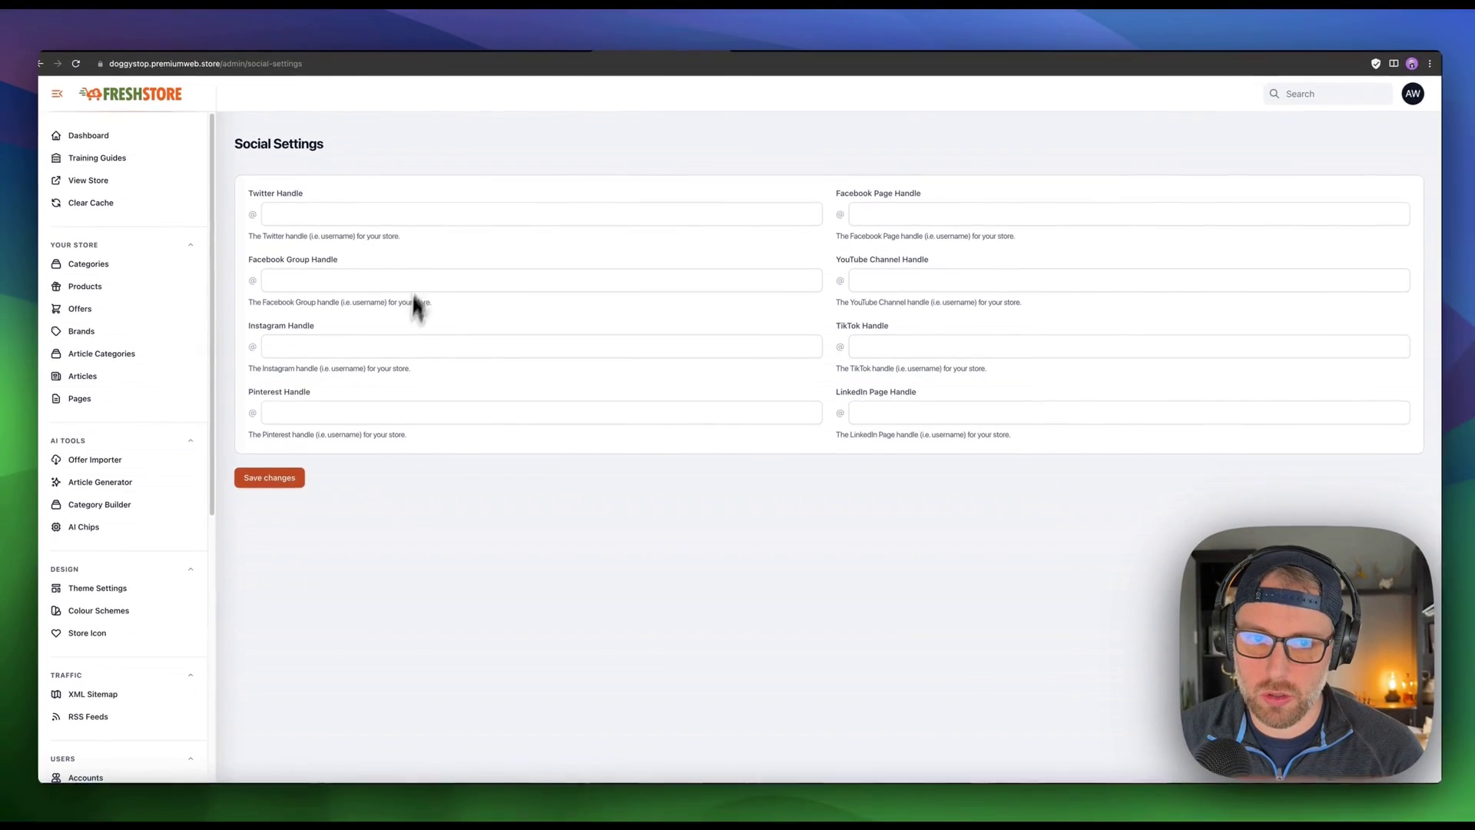
{"action": "scroll", "coordinate": [145, 384], "scroll_direction": "down", "scroll_amount": 8}
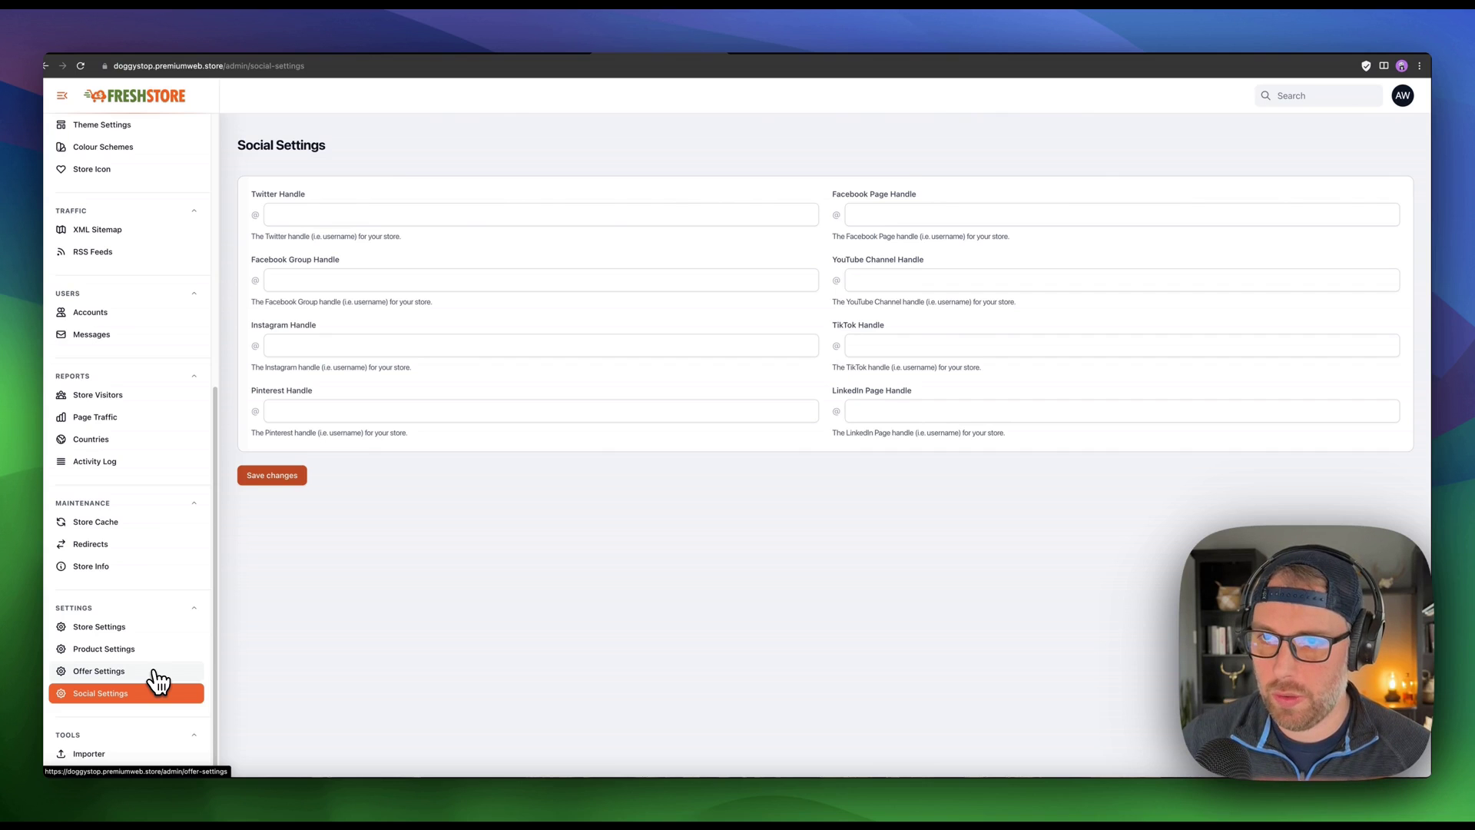
{"action": "scroll", "coordinate": [112, 510], "scroll_direction": "up", "scroll_amount": 10}
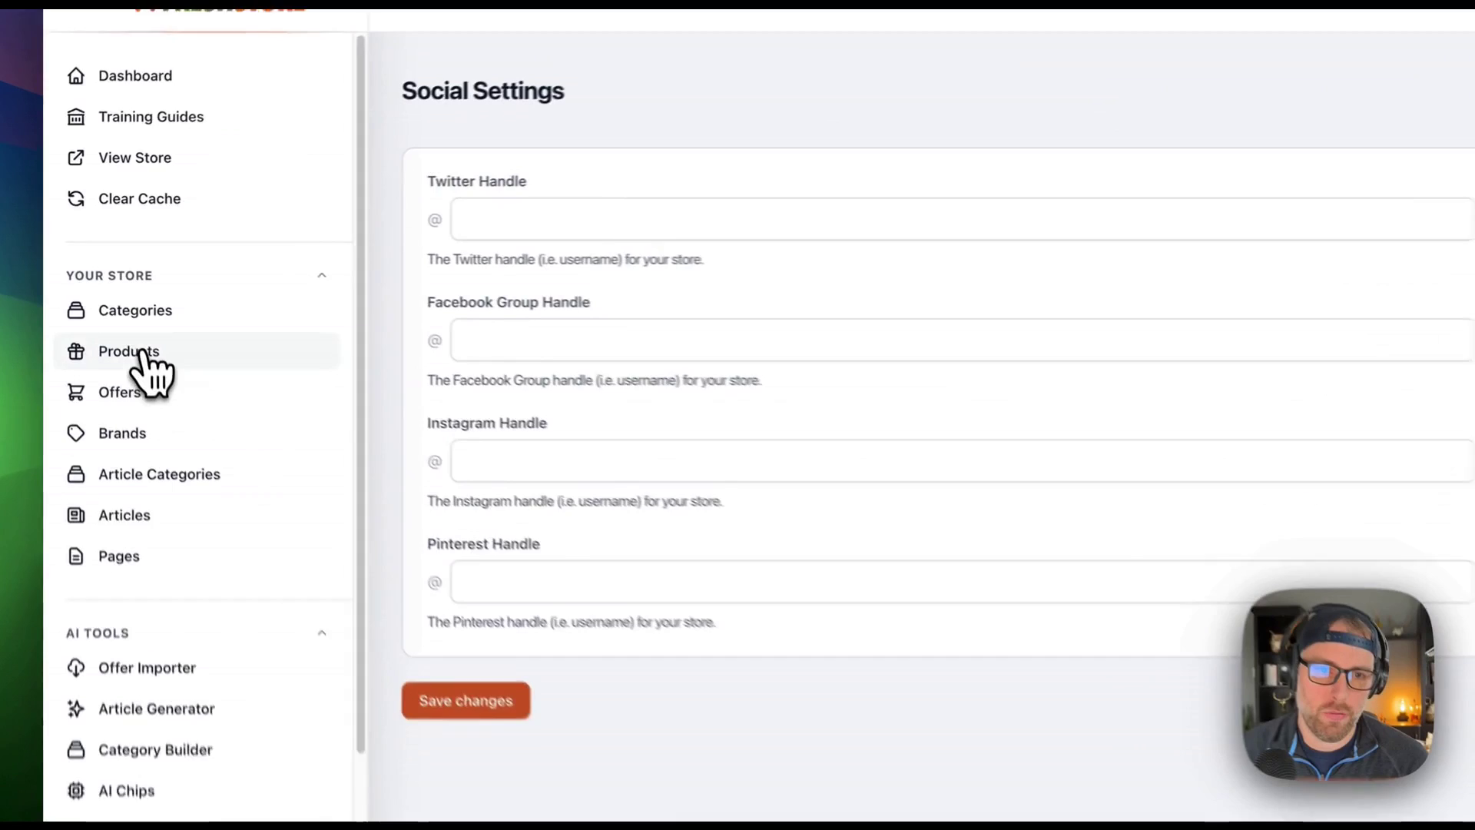
Look over the product list and Create Product form, then return to the store Dashboard.
{"action": "left_click", "coordinate": [90, 286]}
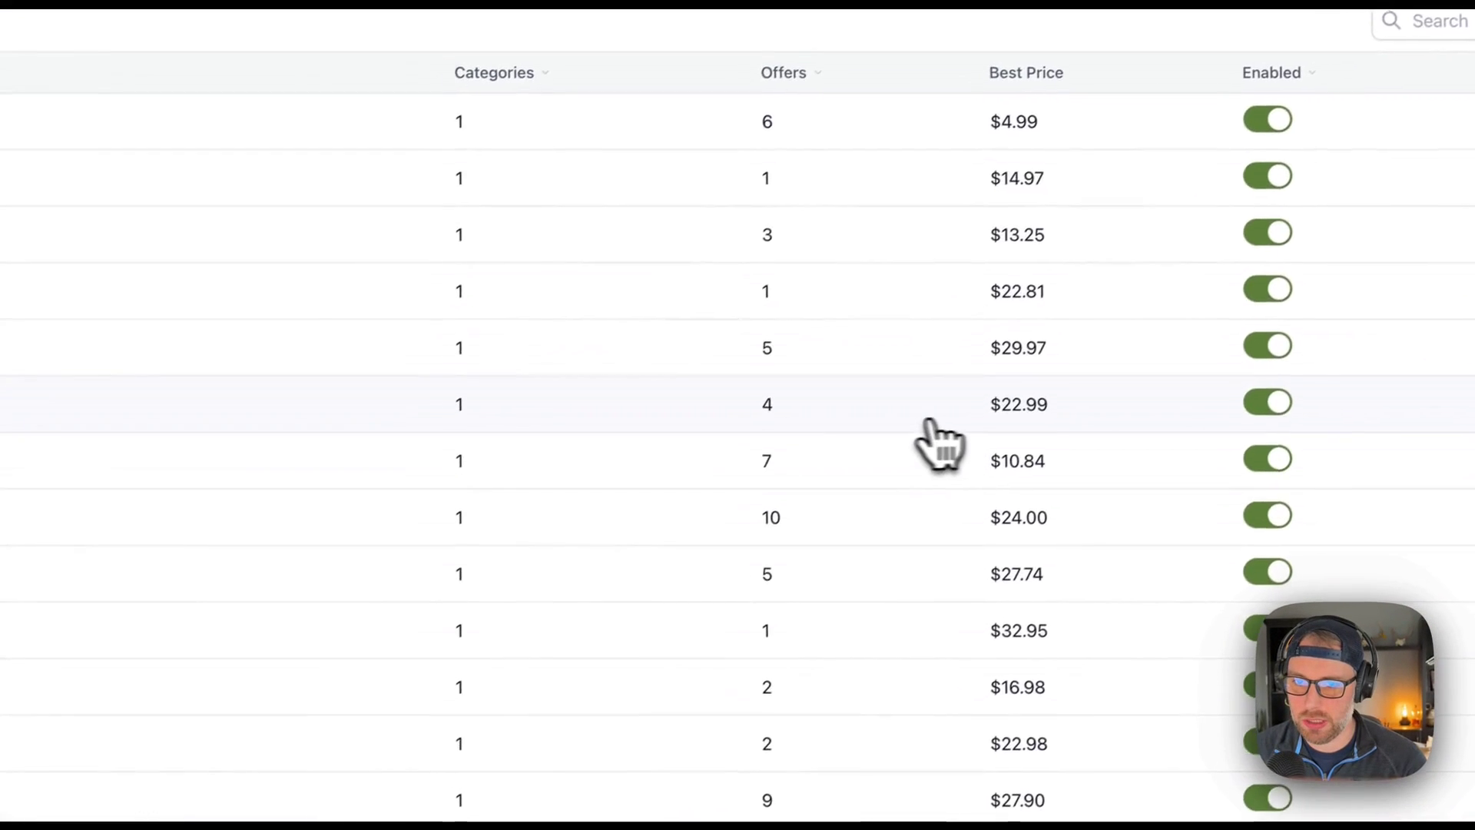
{"action": "left_click", "coordinate": [845, 484]}
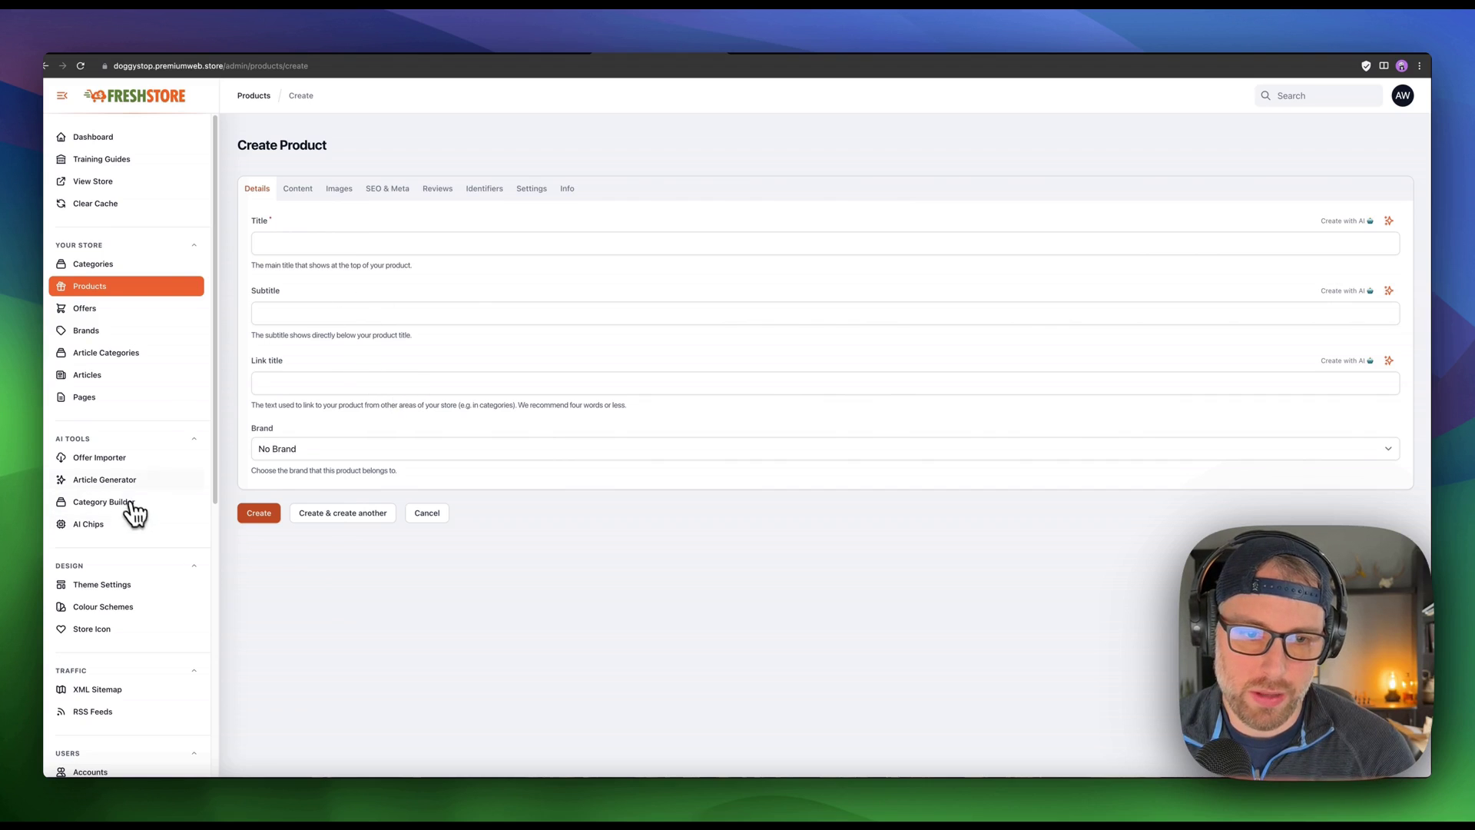
{"action": "scroll", "coordinate": [146, 472], "scroll_direction": "down", "scroll_amount": 3}
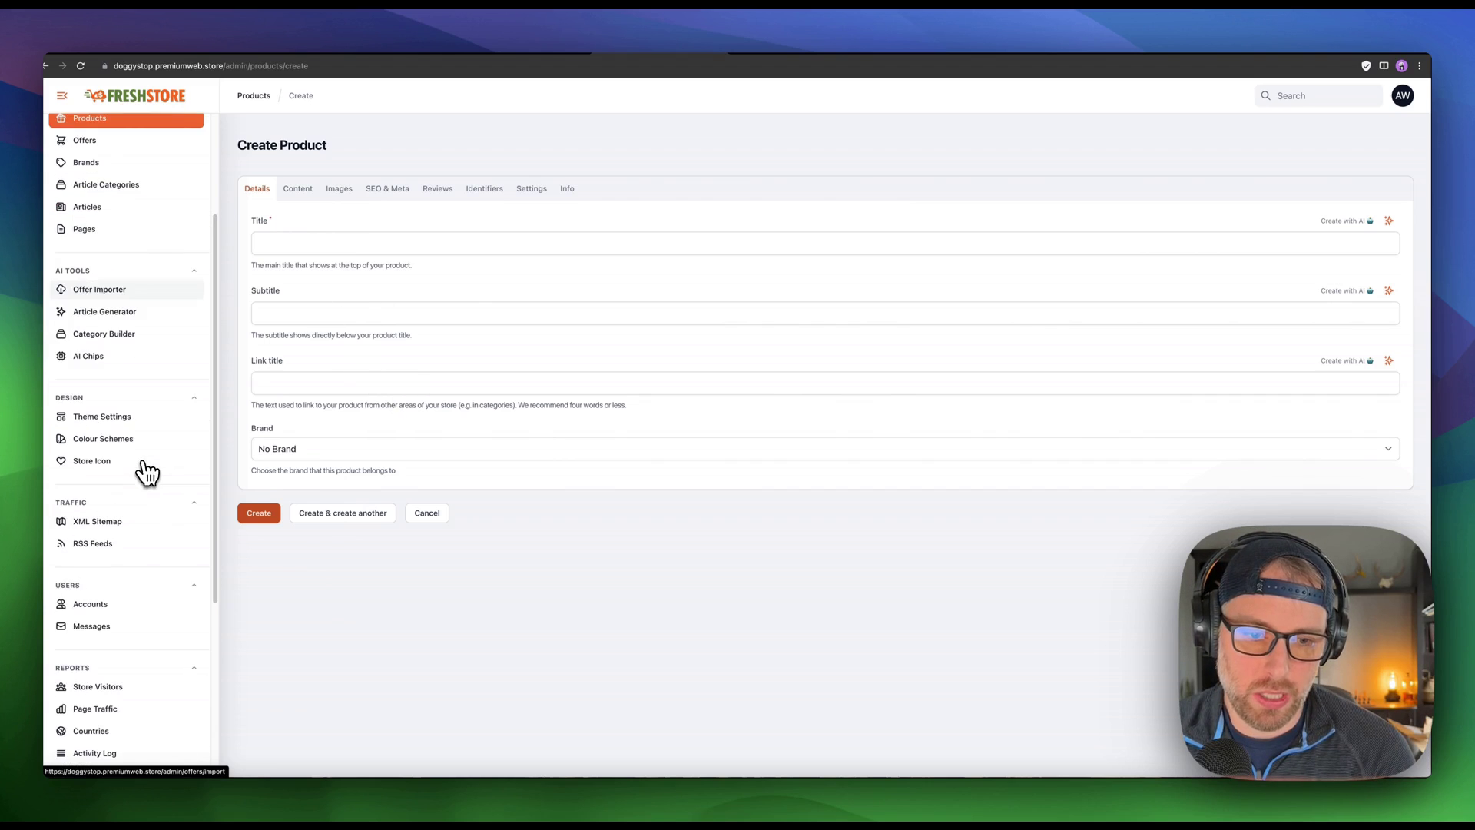
{"action": "scroll", "coordinate": [131, 469], "scroll_direction": "up", "scroll_amount": 3}
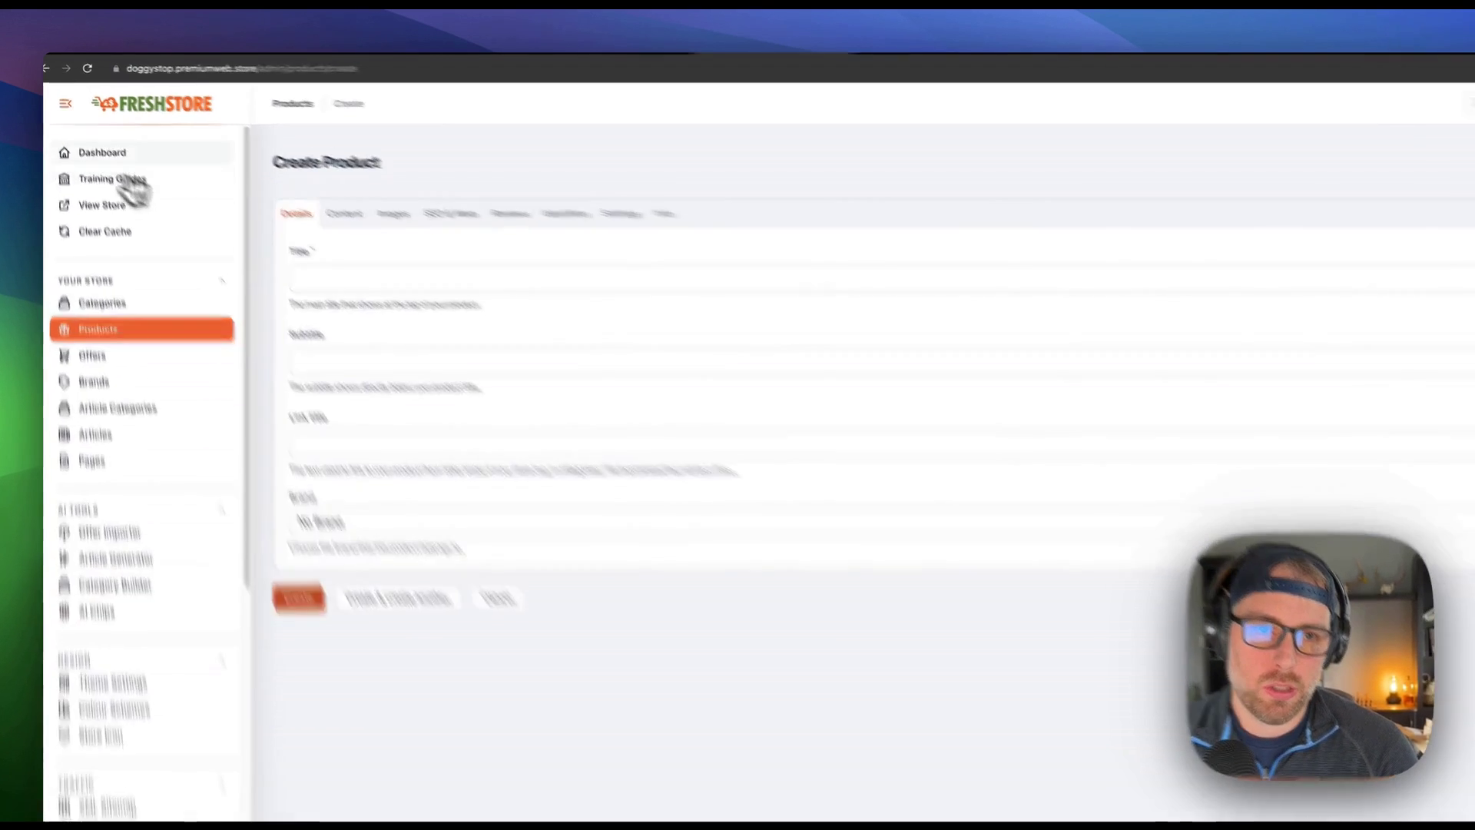
{"action": "left_click", "coordinate": [77, 137]}
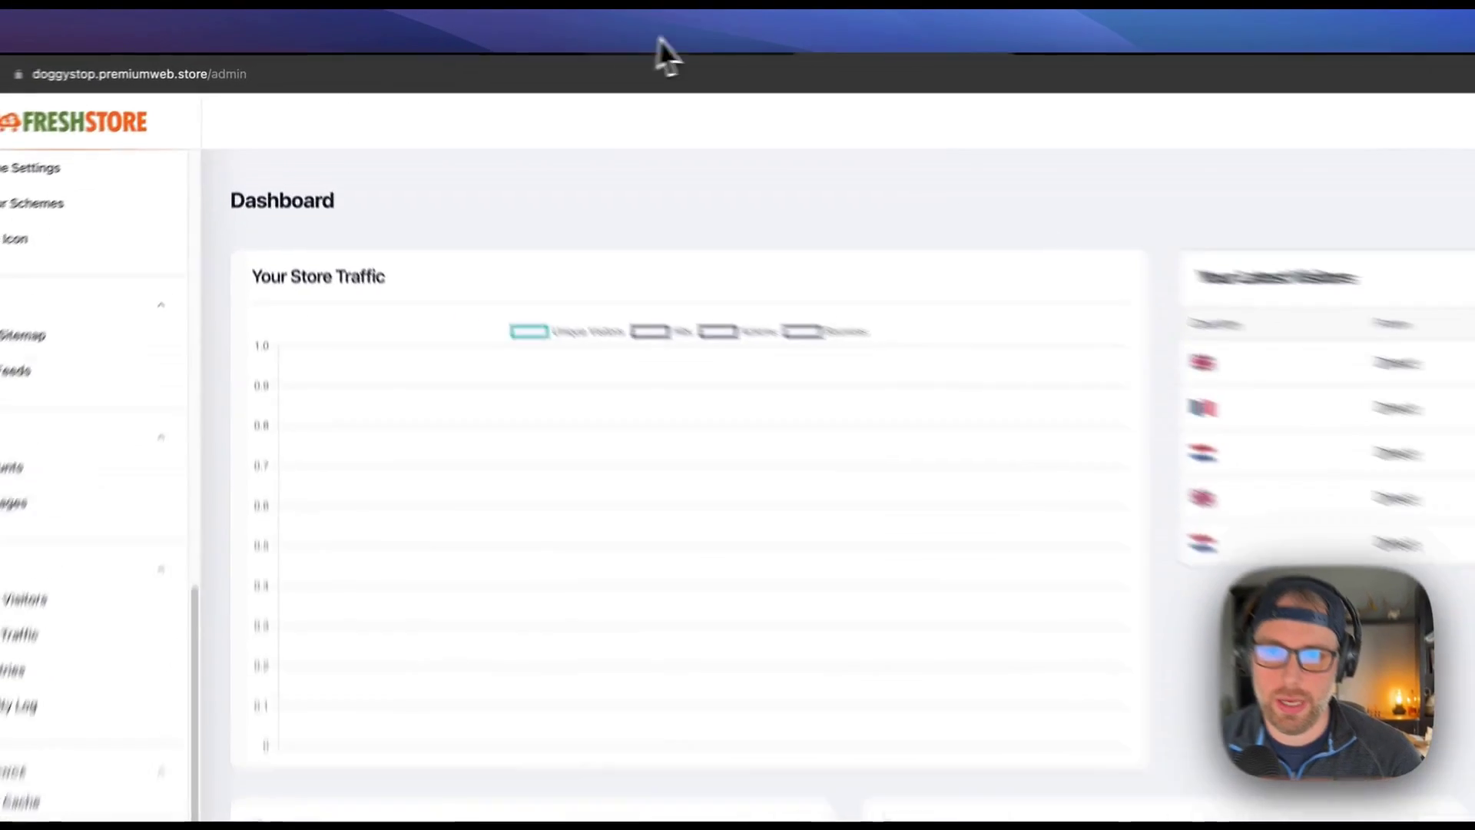
Switch to the Doggy Stop storefront tab, view the Purina brand page, then go back.
{"action": "left_click", "coordinate": [512, 51]}
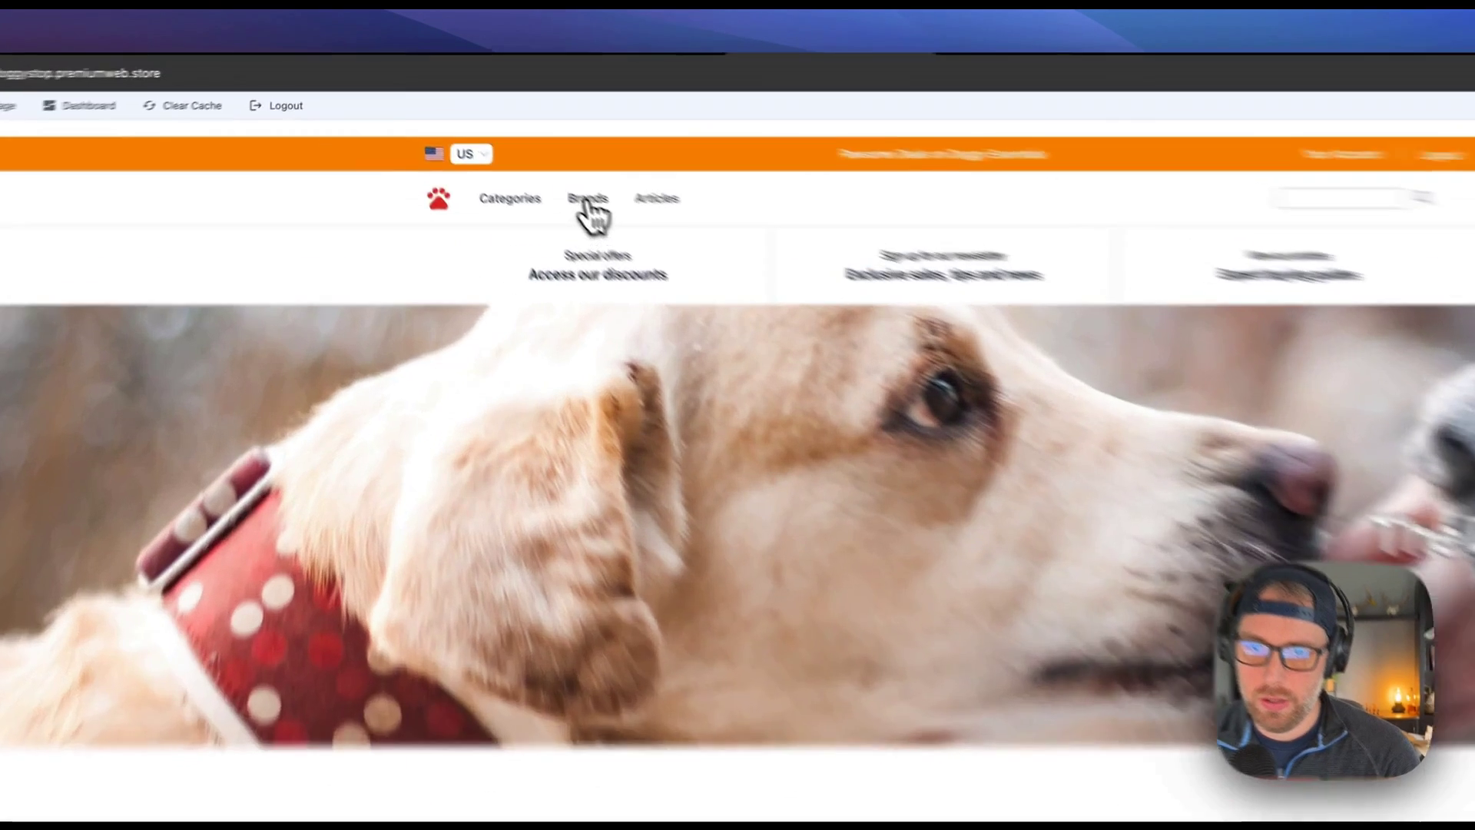
{"action": "mouse_move", "coordinate": [502, 148]}
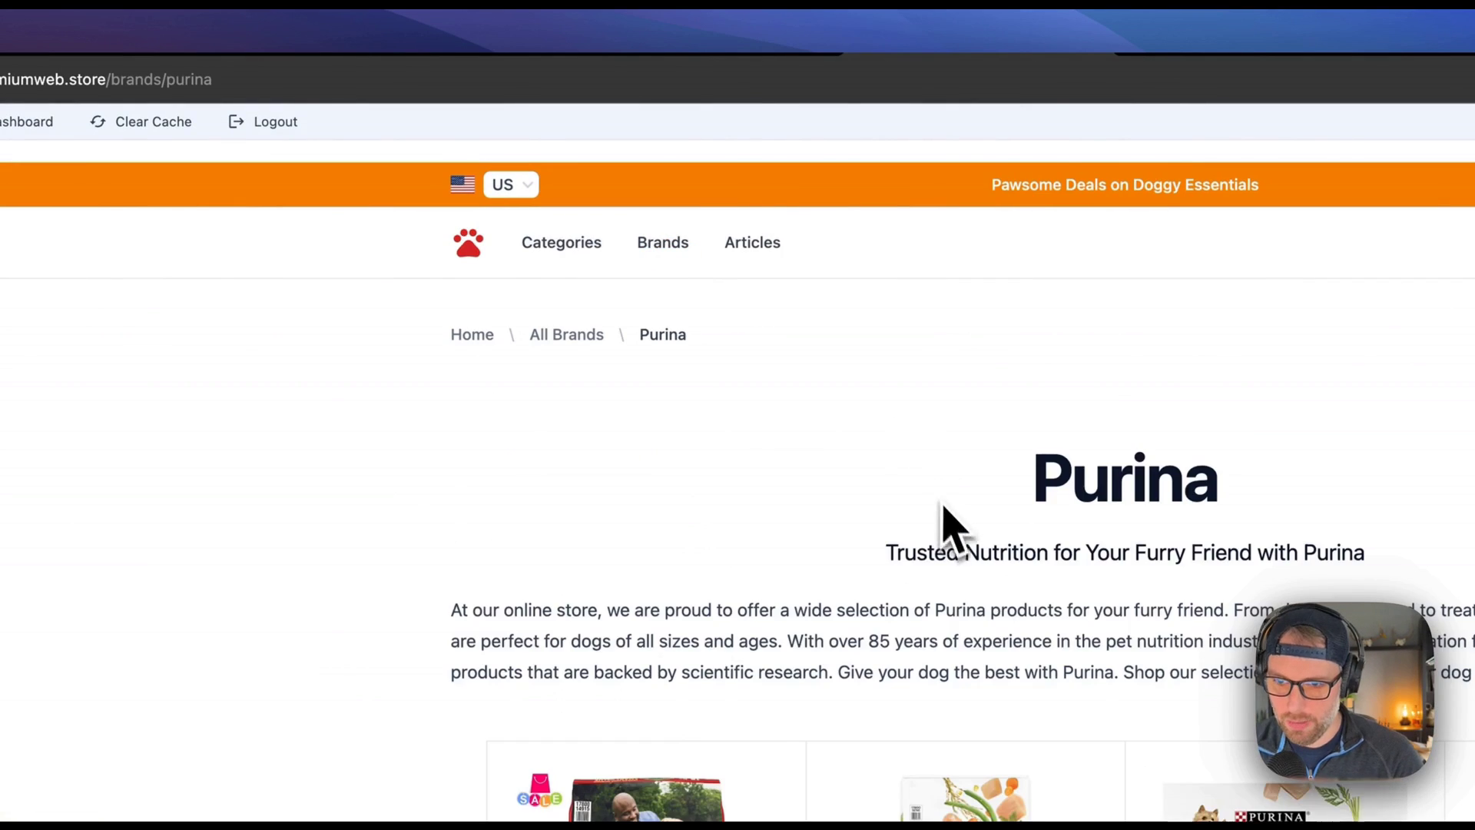
{"action": "scroll", "coordinate": [946, 527], "scroll_direction": "down", "scroll_amount": 5}
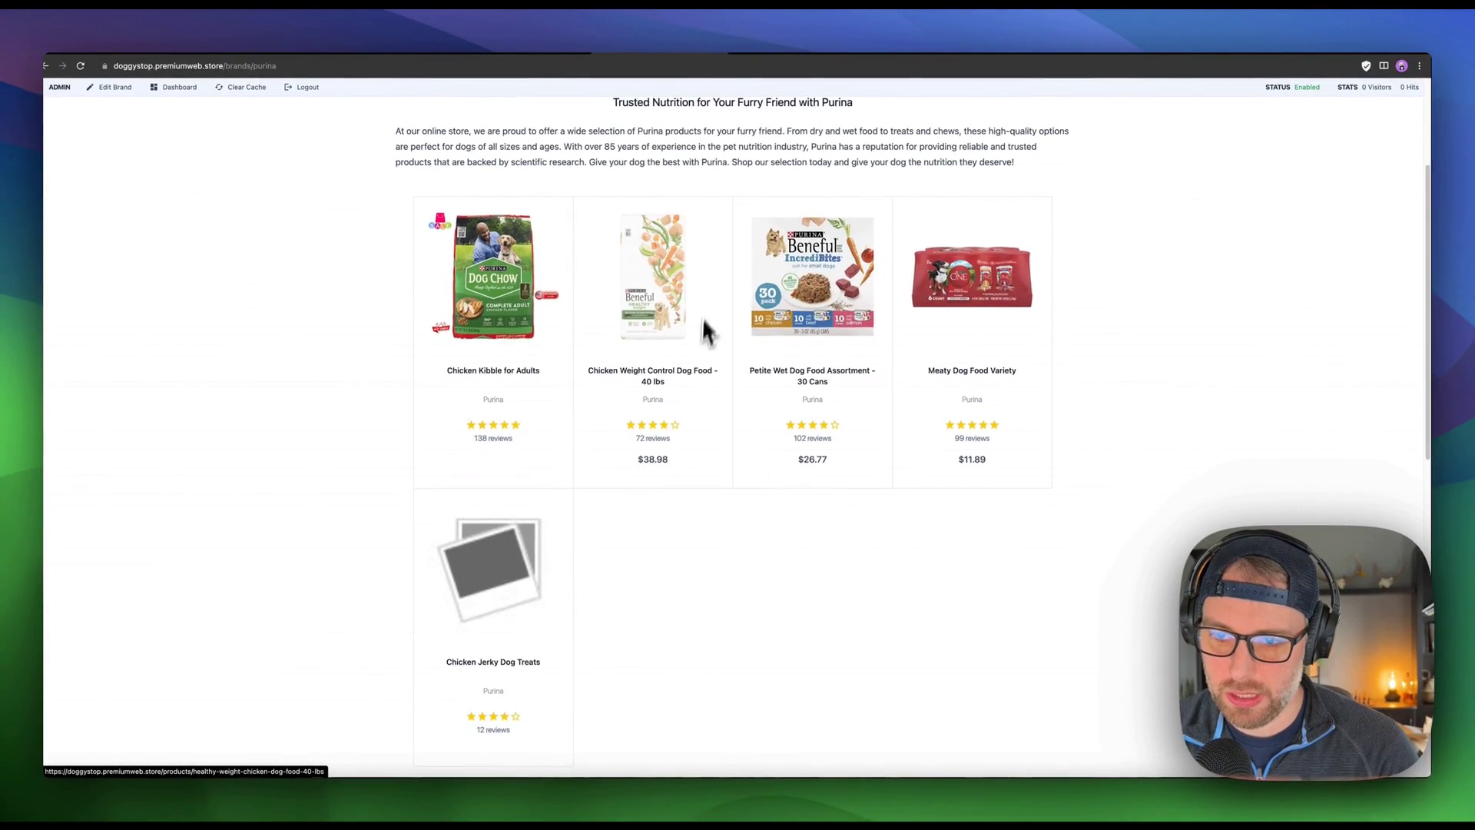
{"action": "scroll", "coordinate": [707, 350], "scroll_direction": "up", "scroll_amount": 3}
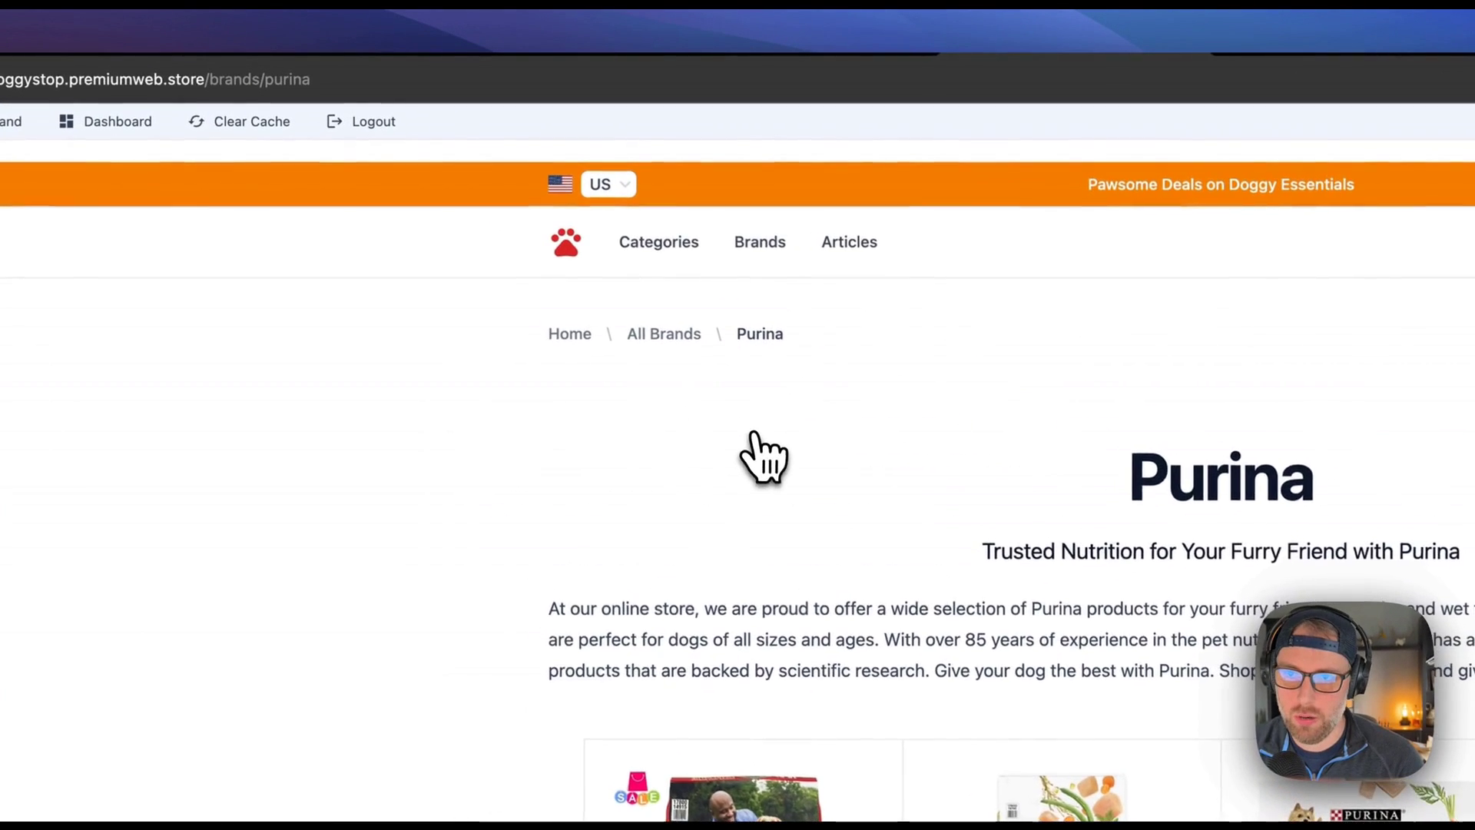
{"action": "key", "text": "super+bracketleft"}
Scroll through the homepage's featured products, categories, articles and testimonials.
{"action": "scroll", "coordinate": [923, 461], "scroll_direction": "down", "scroll_amount": 5}
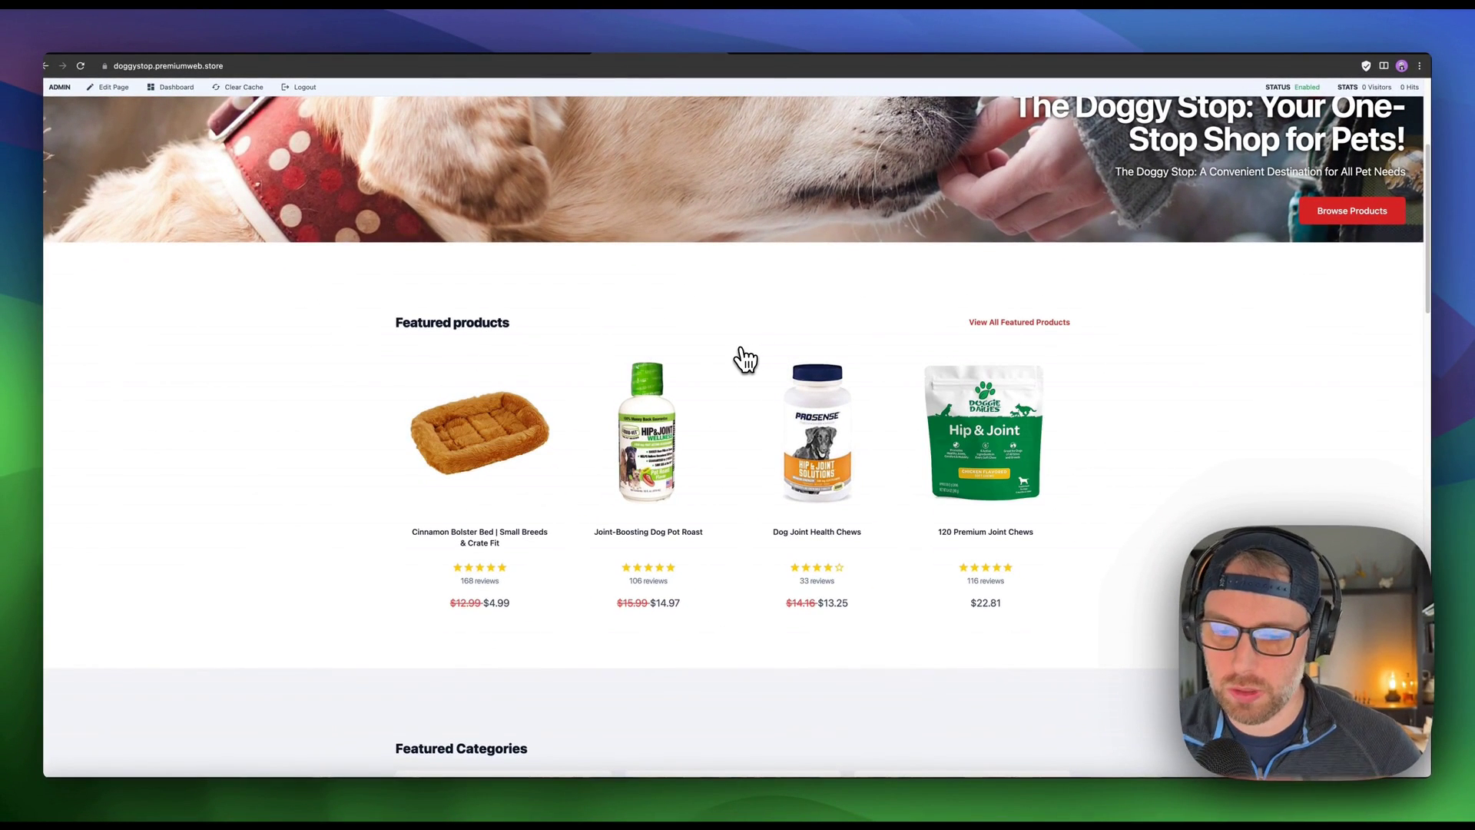
{"action": "scroll", "coordinate": [738, 355], "scroll_direction": "down", "scroll_amount": 5}
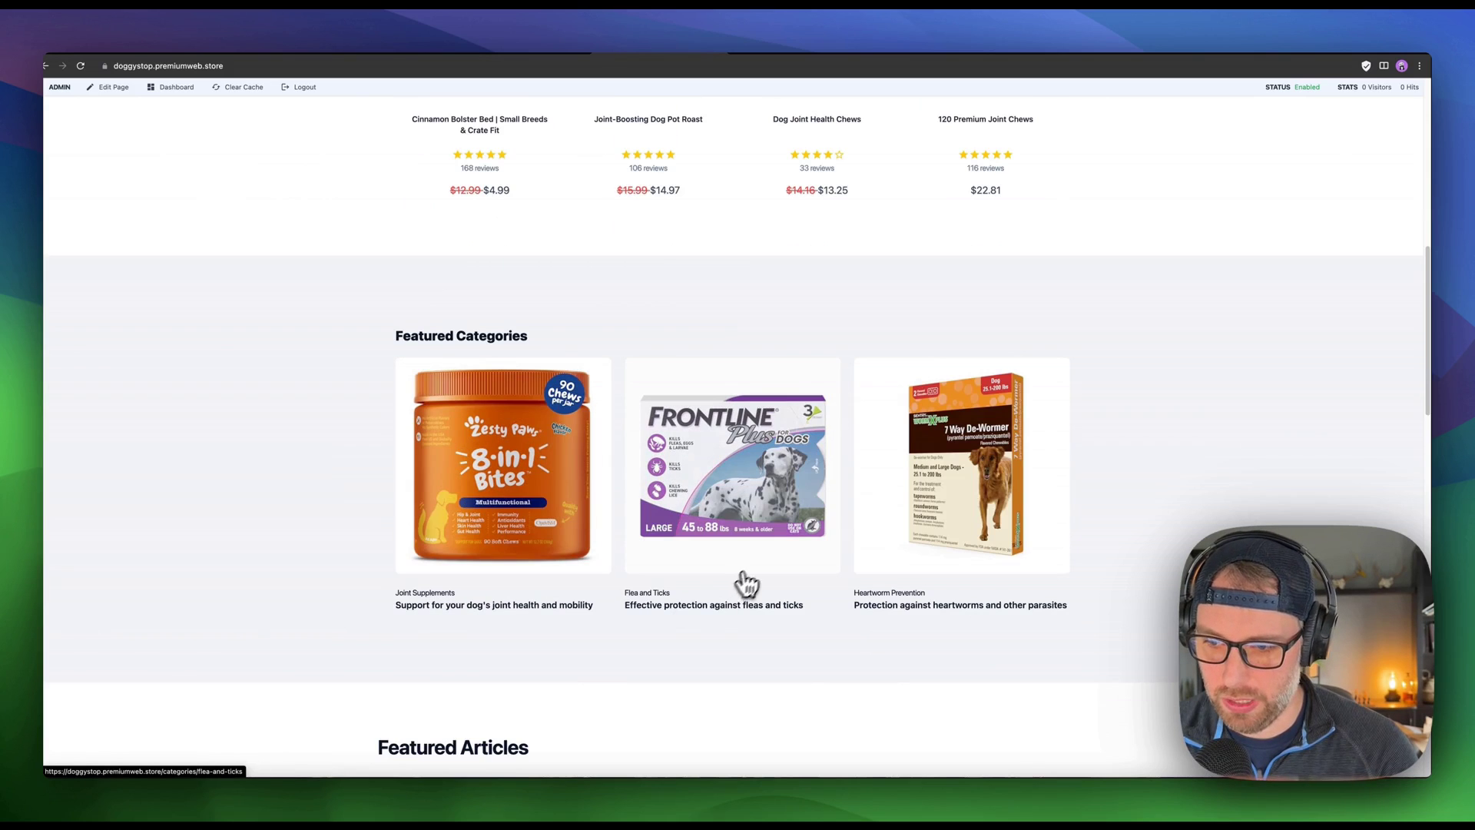
{"action": "scroll", "coordinate": [753, 578], "scroll_direction": "down", "scroll_amount": 8}
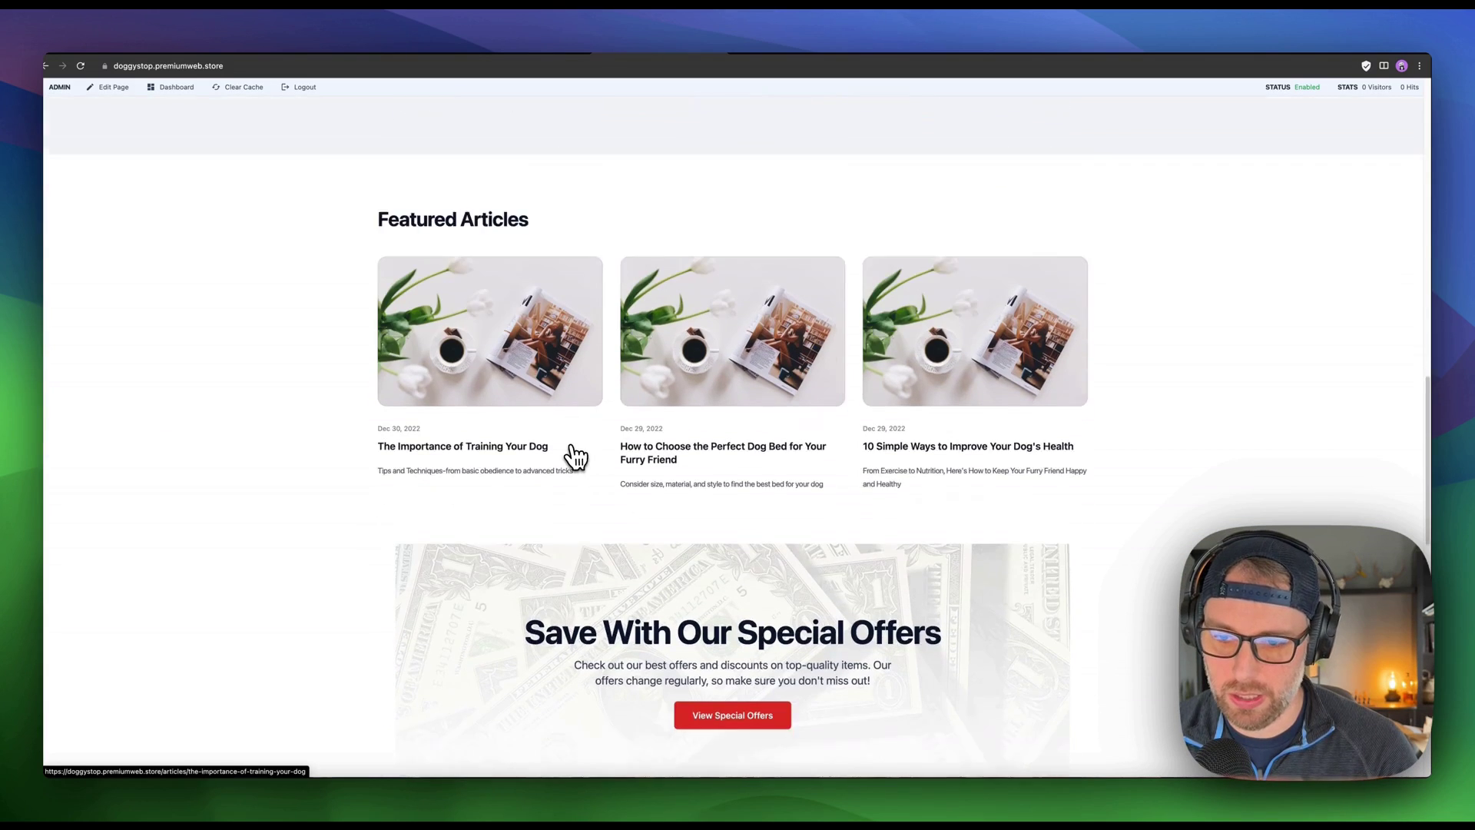
{"action": "scroll", "coordinate": [577, 453], "scroll_direction": "down", "scroll_amount": 2}
{"action": "scroll", "coordinate": [714, 477], "scroll_direction": "down", "scroll_amount": 3}
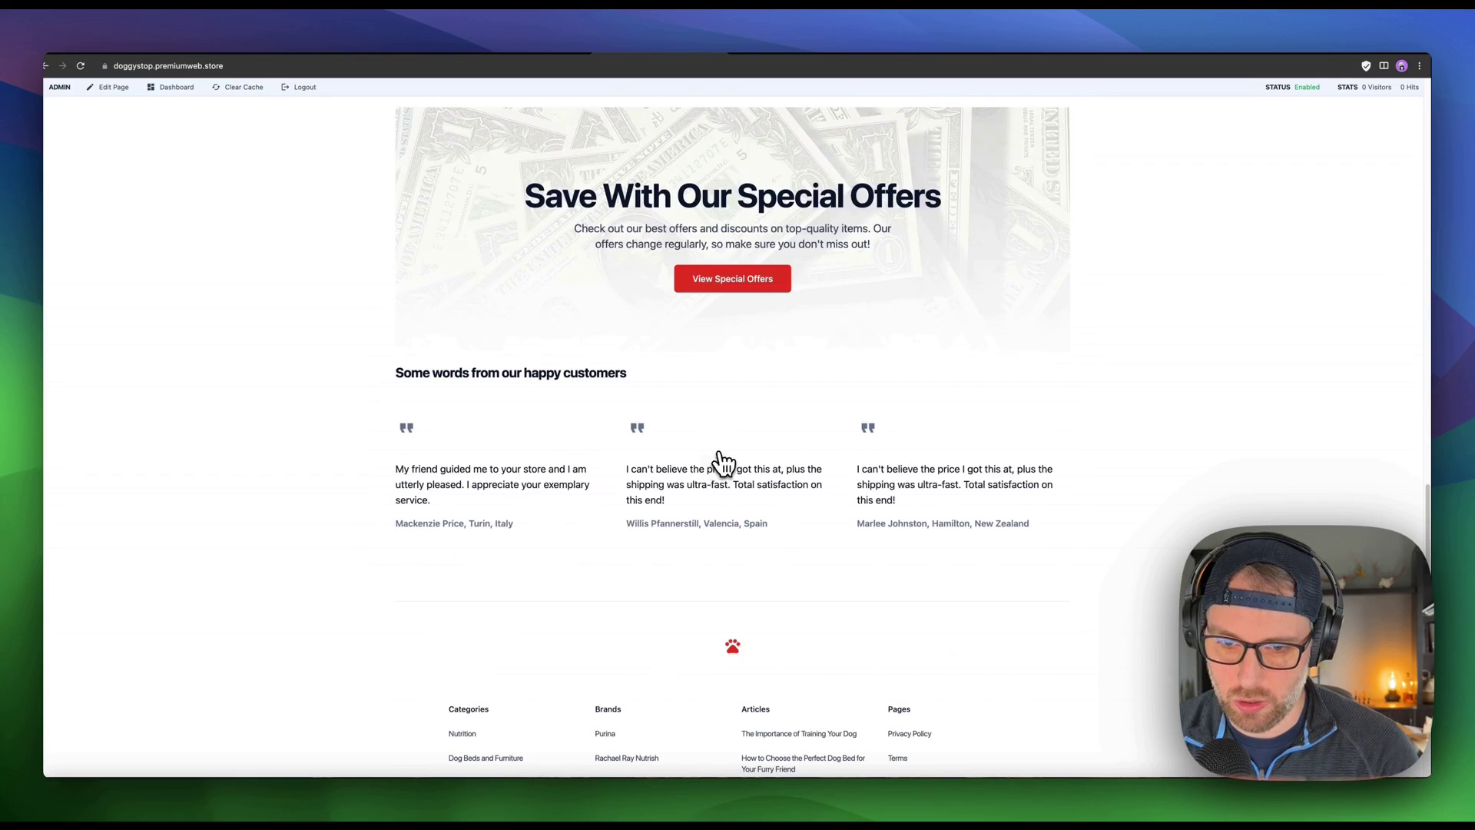
{"action": "scroll", "coordinate": [537, 469], "scroll_direction": "down", "scroll_amount": 3}
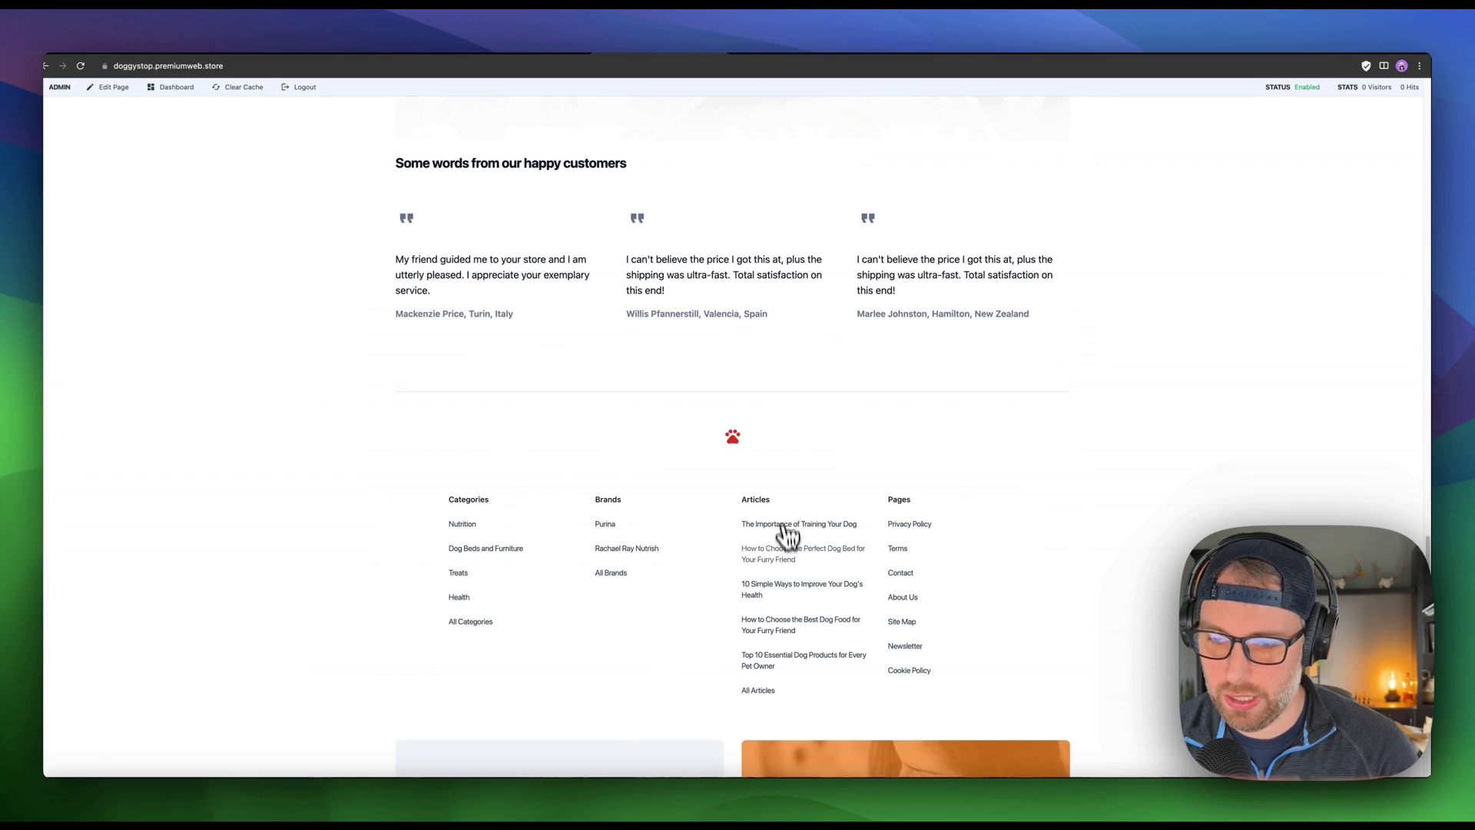
{"action": "scroll", "coordinate": [784, 553], "scroll_direction": "down", "scroll_amount": 4}
{"action": "scroll", "coordinate": [625, 515], "scroll_direction": "up", "scroll_amount": 20}
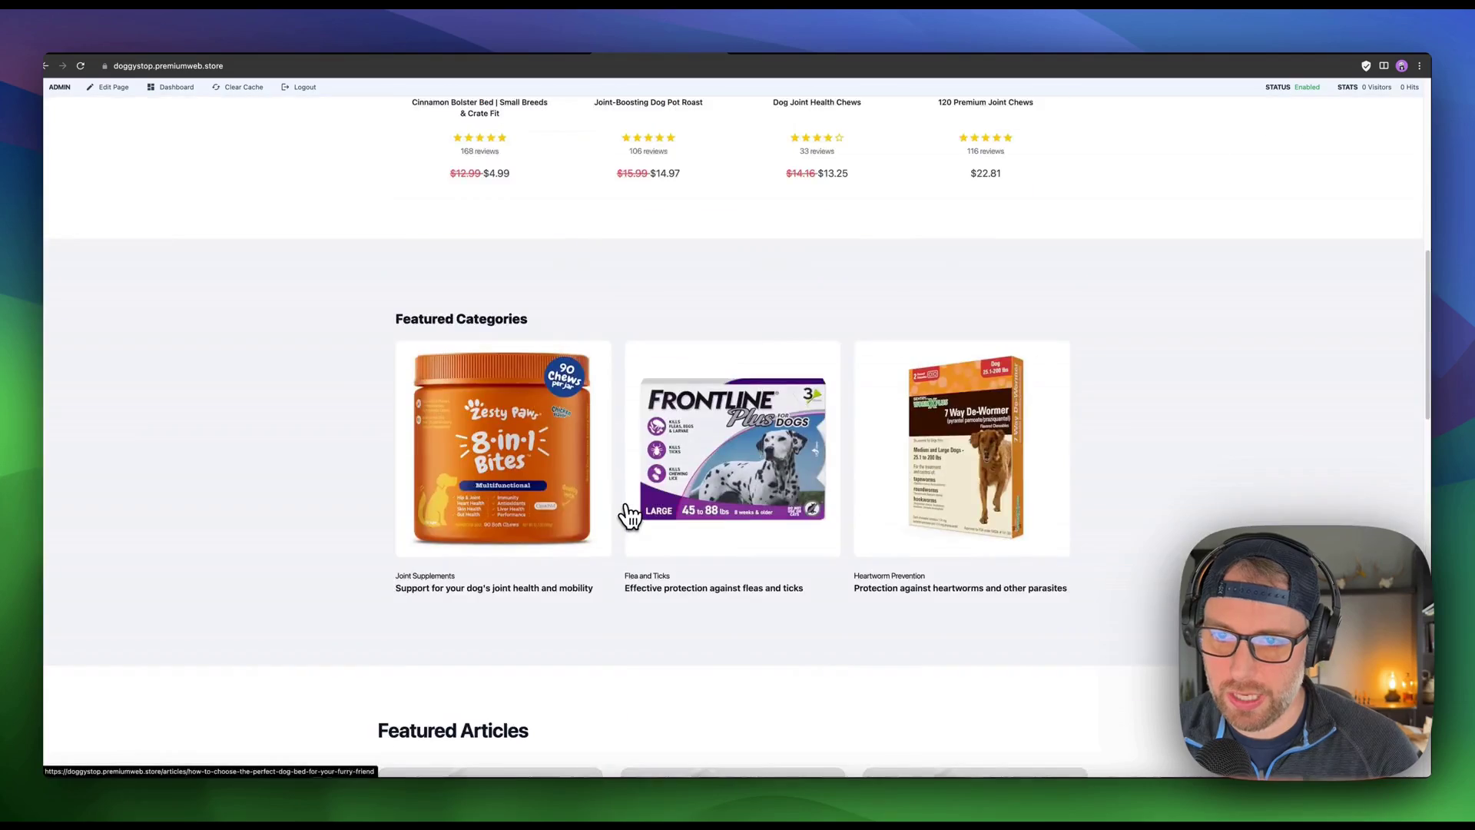
{"action": "scroll", "coordinate": [614, 499], "scroll_direction": "up", "scroll_amount": 3}
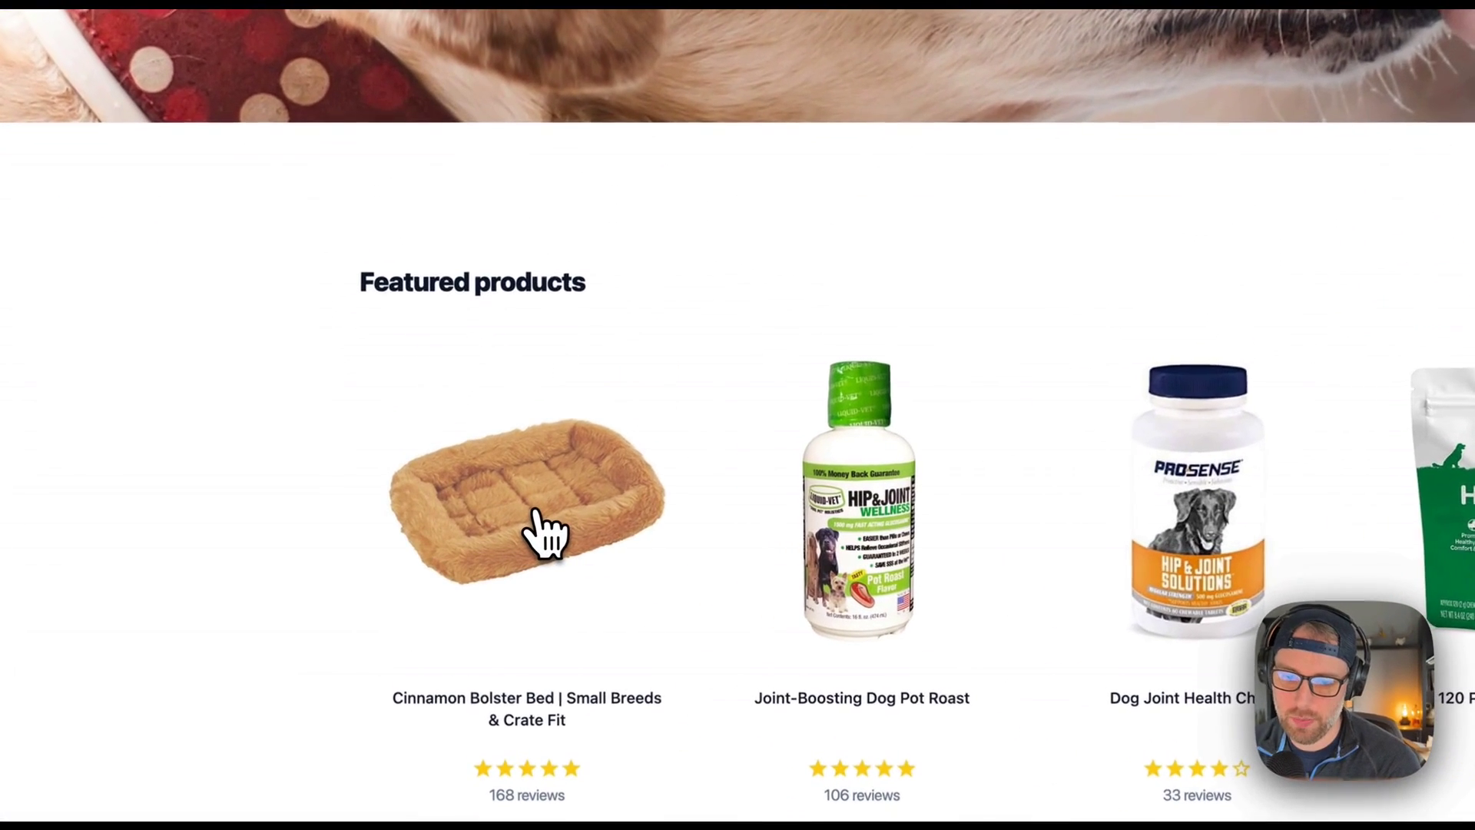
Open the Cinnamon Bolster Bed product page from Featured products and scroll through its details.
{"action": "left_click", "coordinate": [544, 530]}
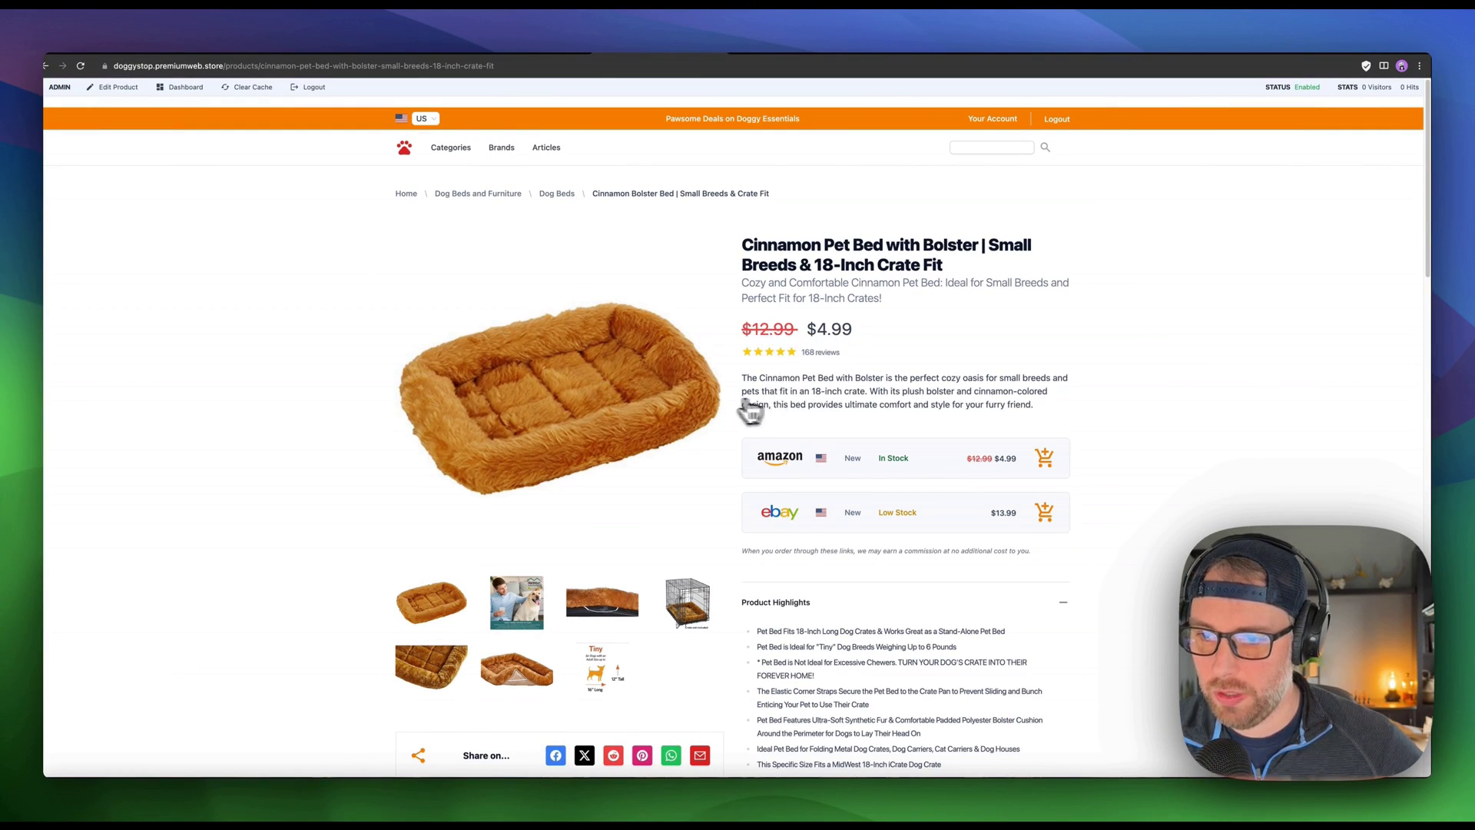
{"action": "scroll", "coordinate": [769, 399], "scroll_direction": "down", "scroll_amount": 3}
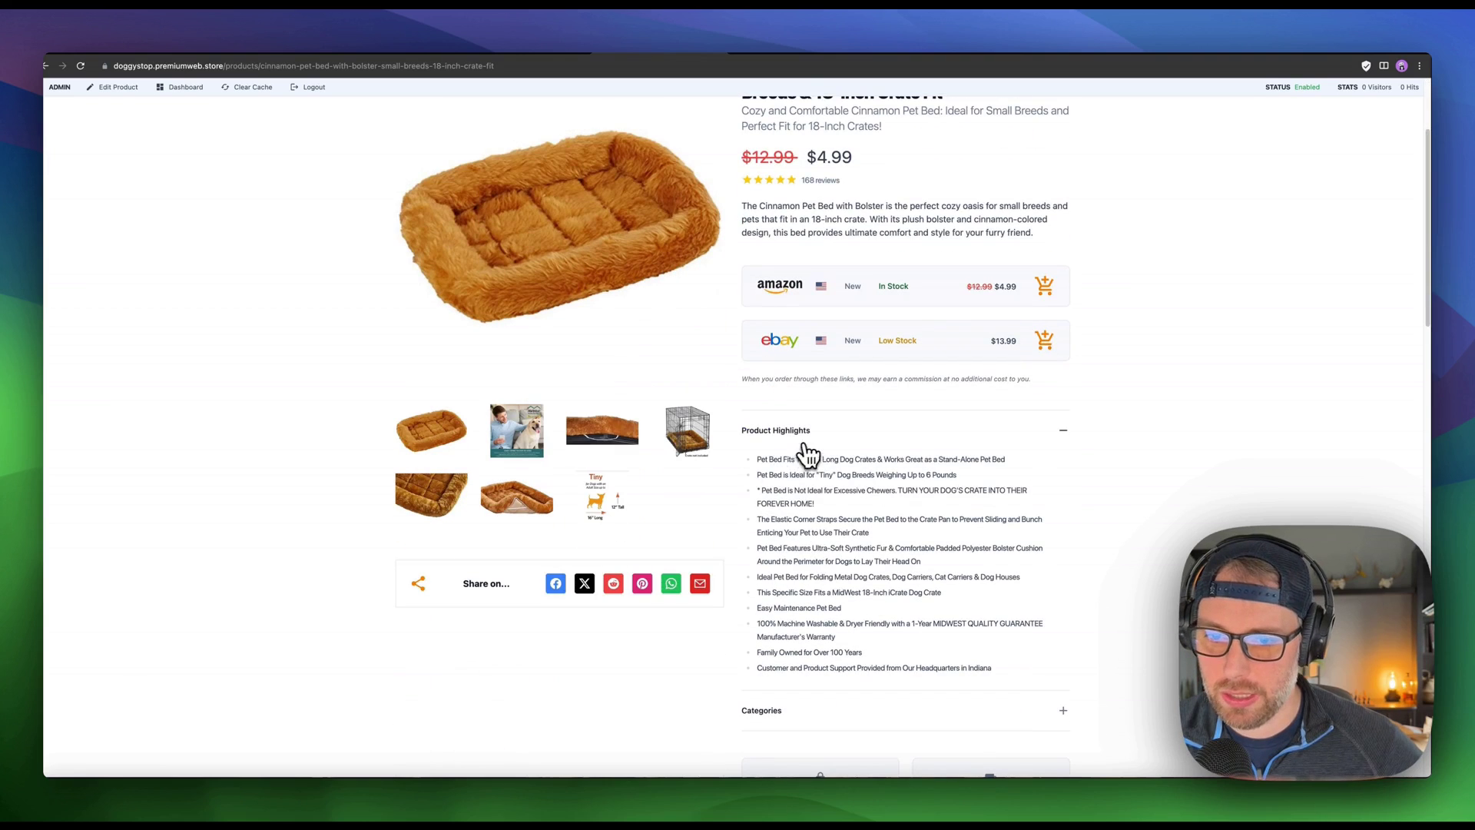
{"action": "scroll", "coordinate": [538, 519], "scroll_direction": "down", "scroll_amount": 4}
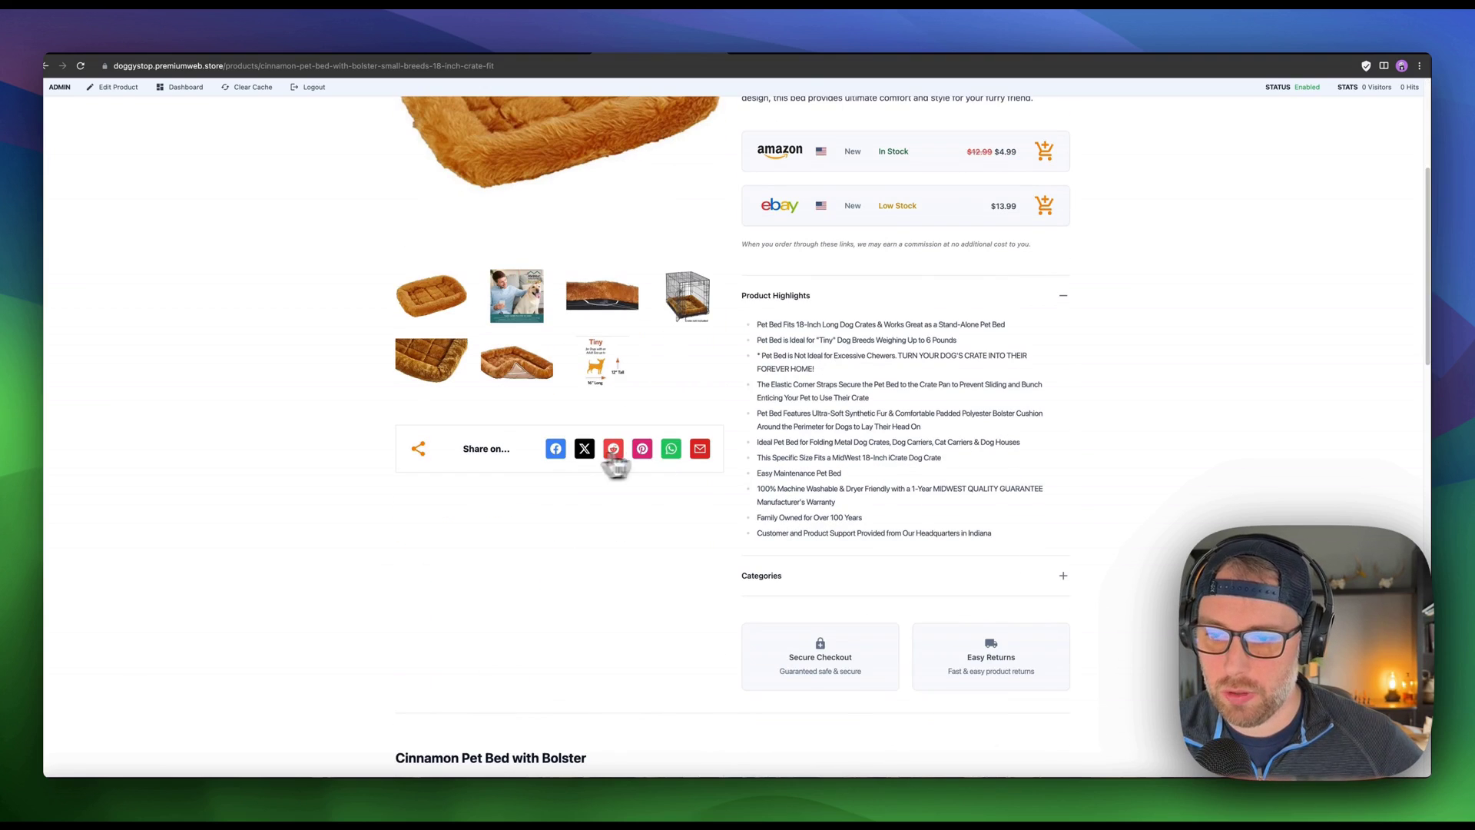
{"action": "scroll", "coordinate": [669, 463], "scroll_direction": "down", "scroll_amount": 2}
{"action": "scroll", "coordinate": [669, 464], "scroll_direction": "down", "scroll_amount": 2}
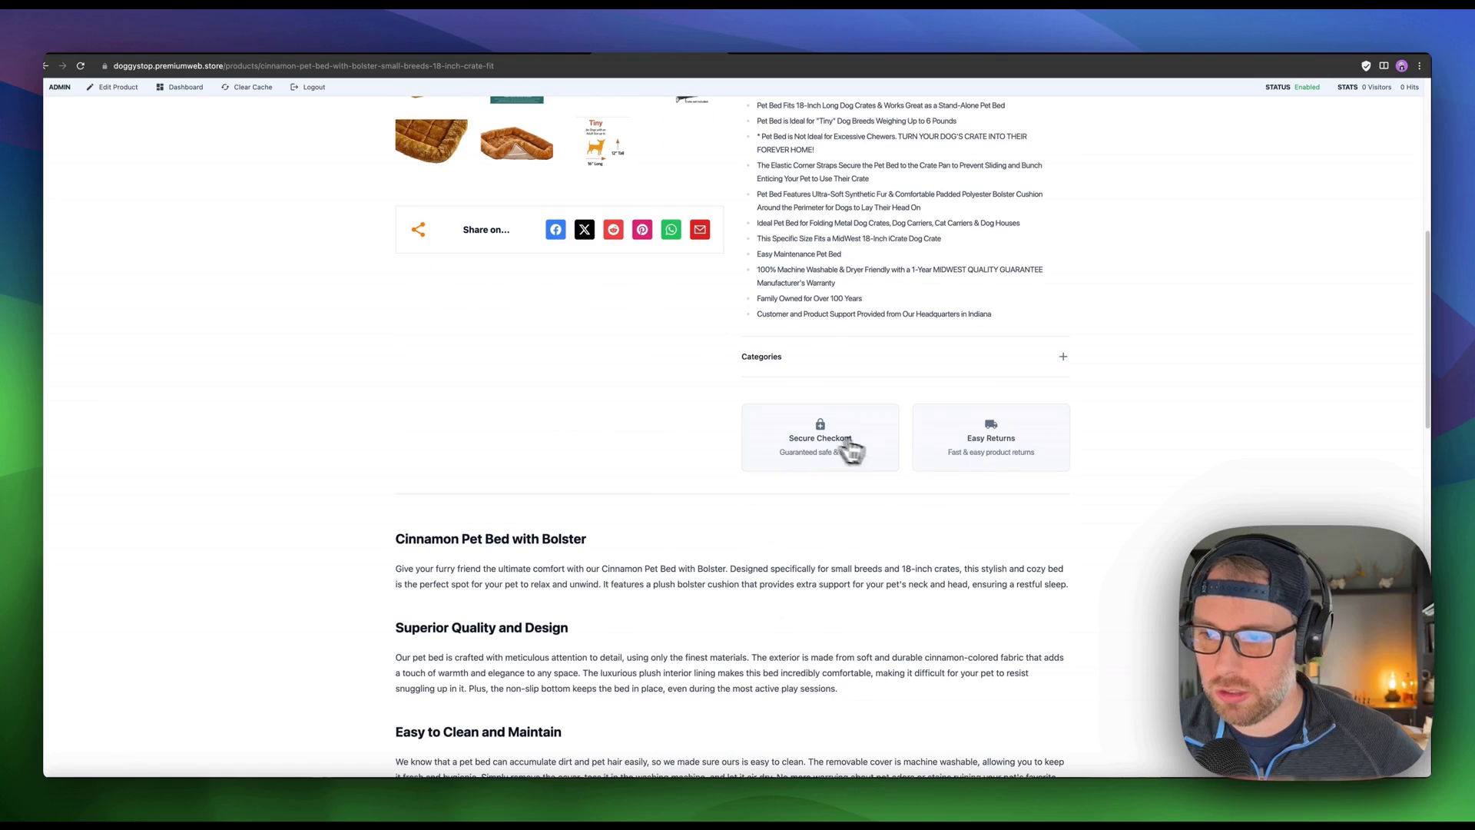
{"action": "scroll", "coordinate": [922, 457], "scroll_direction": "down", "scroll_amount": 3}
{"action": "scroll", "coordinate": [546, 376], "scroll_direction": "down", "scroll_amount": 5}
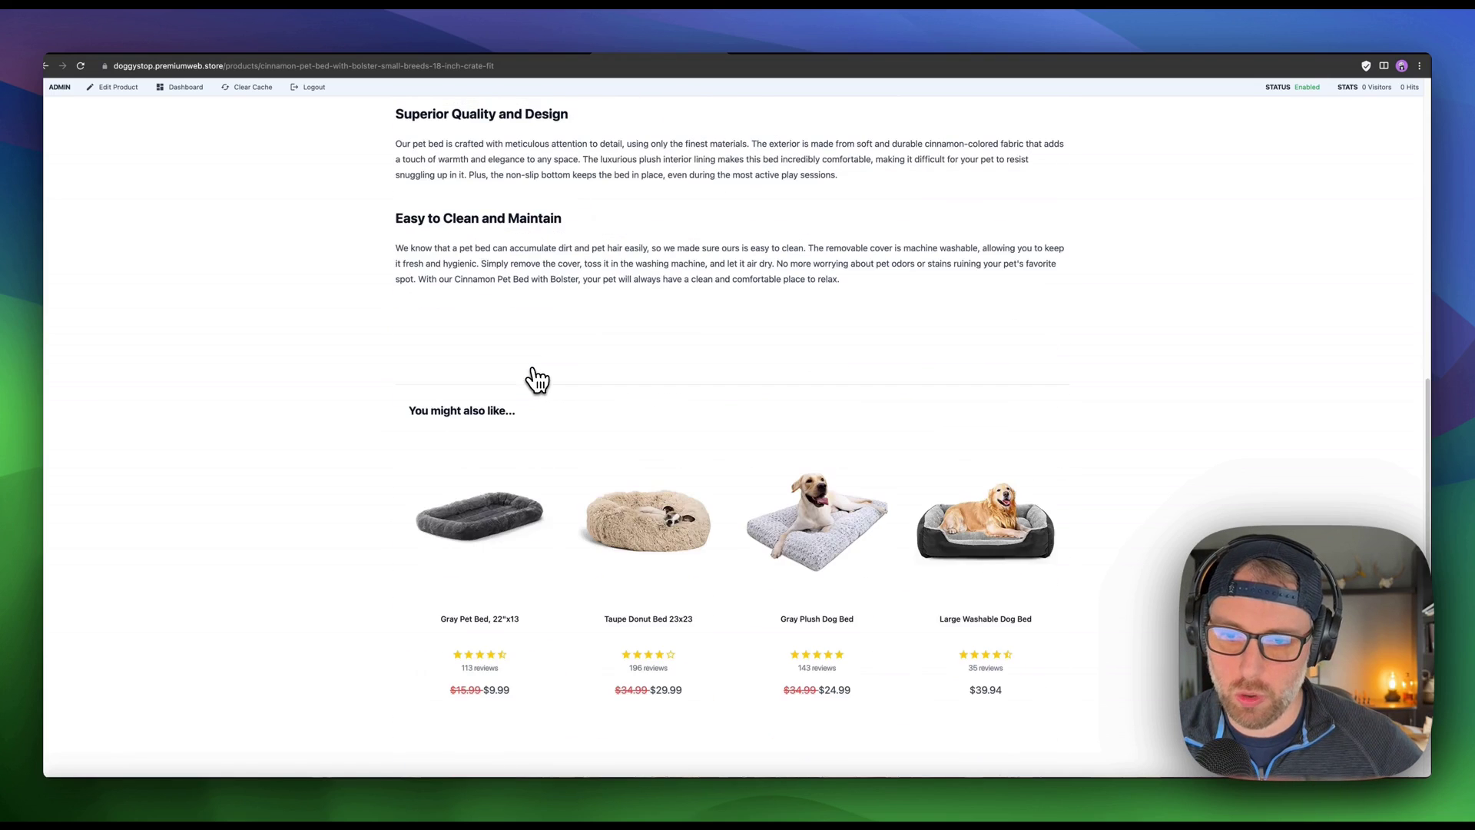
{"action": "scroll", "coordinate": [592, 393], "scroll_direction": "down", "scroll_amount": 2}
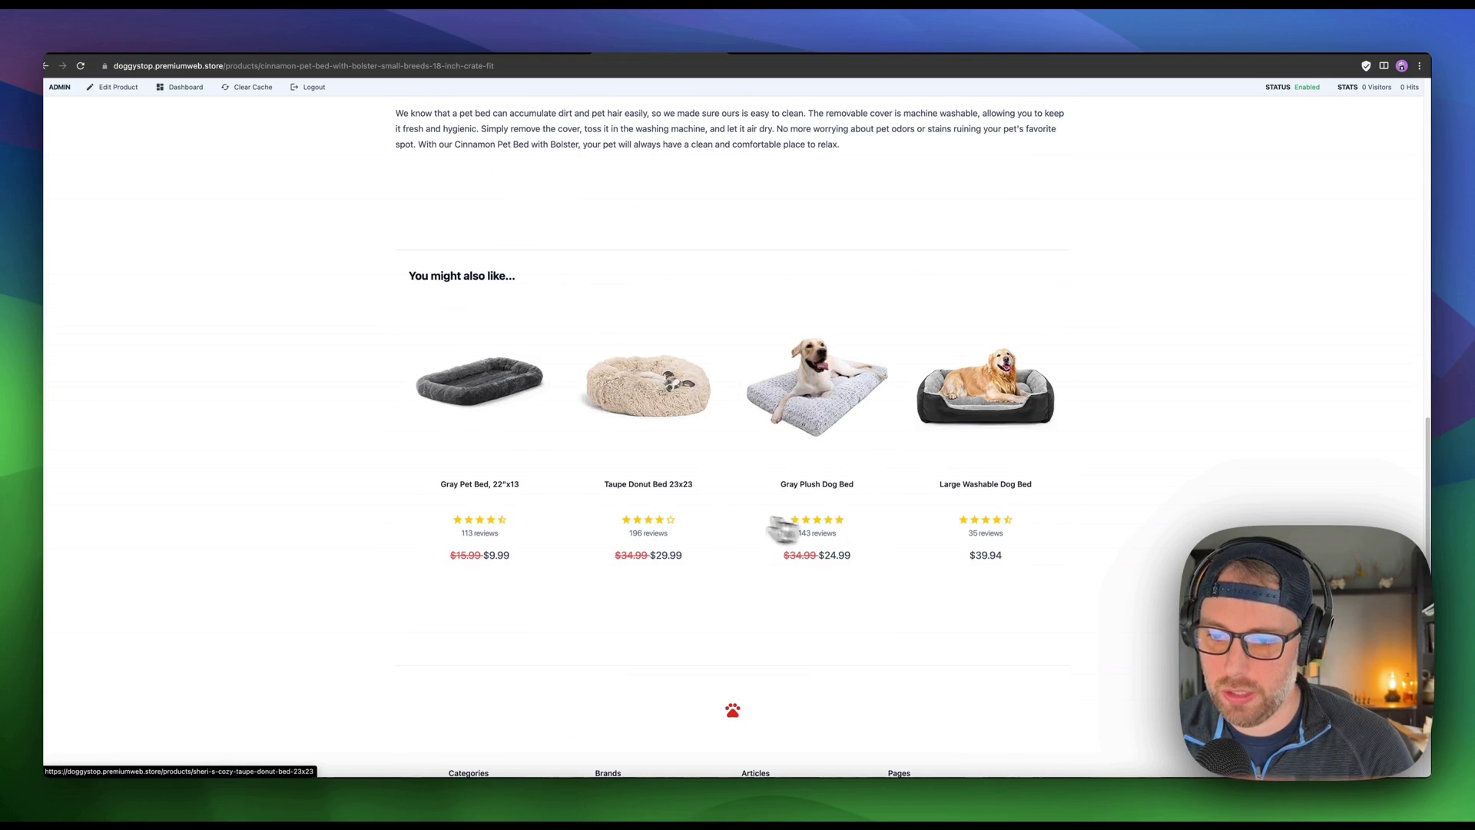
{"action": "scroll", "coordinate": [682, 495], "scroll_direction": "down", "scroll_amount": 3}
{"action": "scroll", "coordinate": [692, 494], "scroll_direction": "up", "scroll_amount": 2}
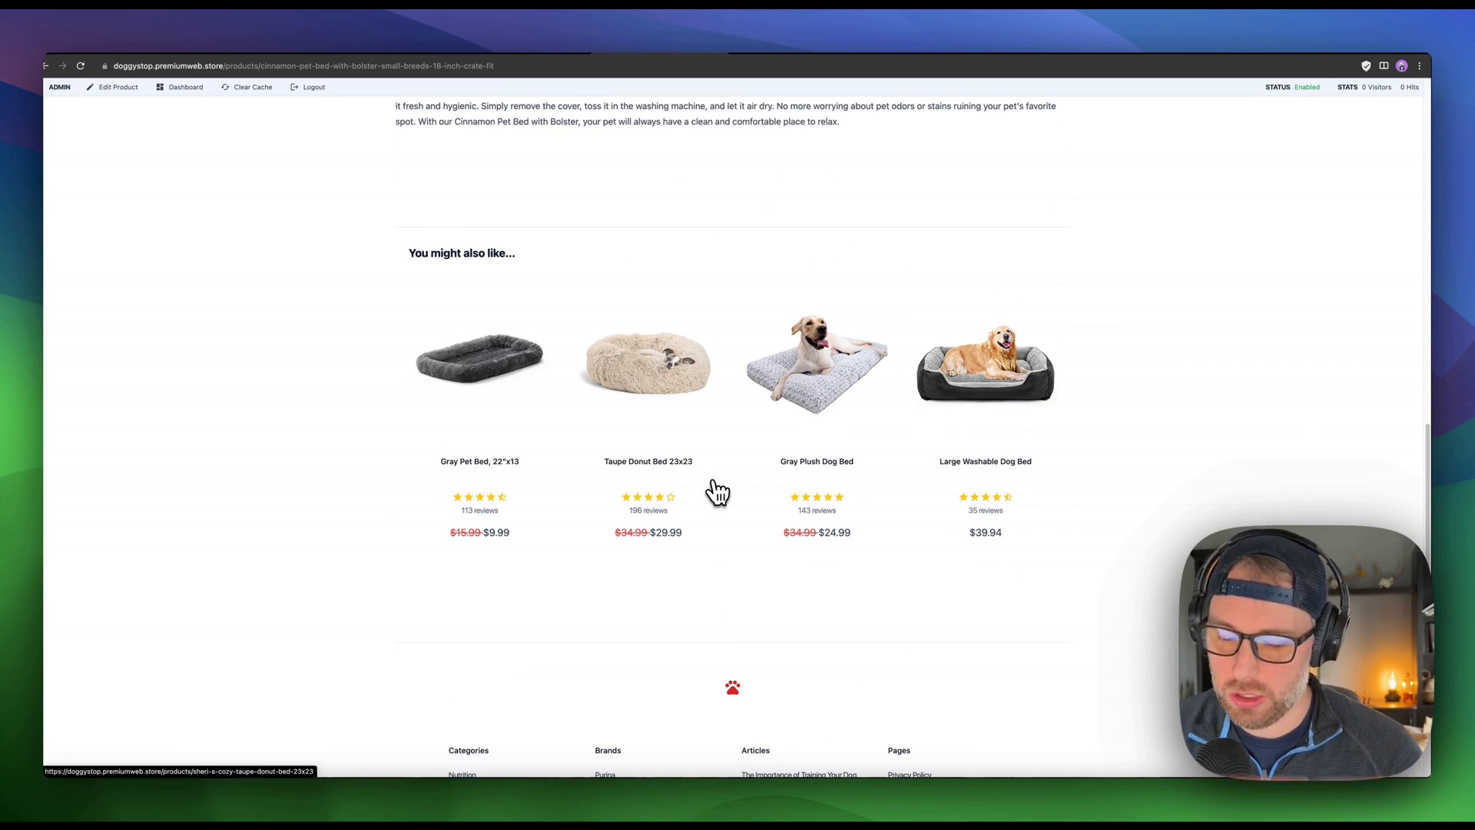
{"action": "scroll", "coordinate": [730, 472], "scroll_direction": "up", "scroll_amount": 15}
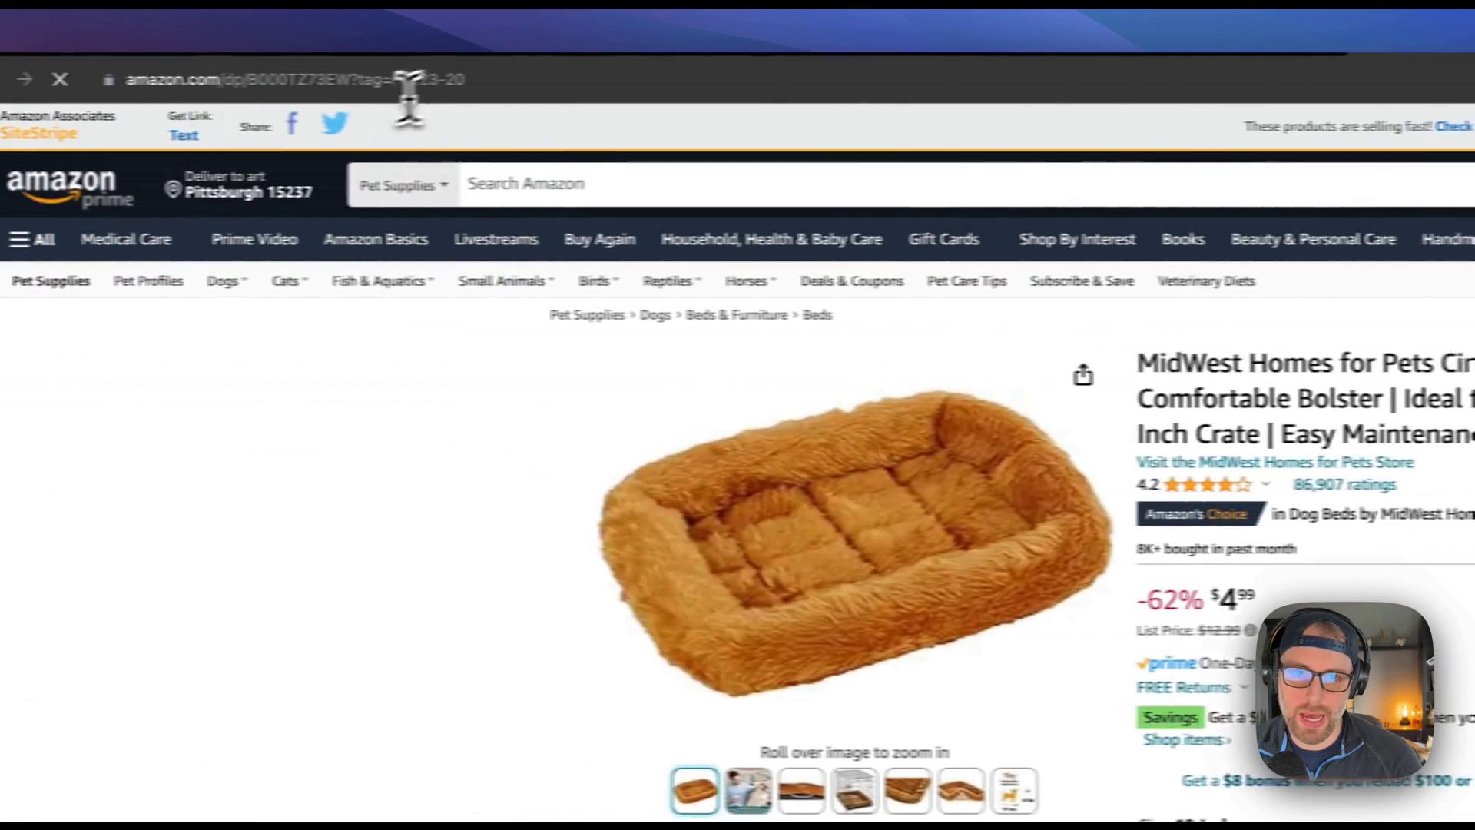
Select the Amazon bed listing's affiliate URL in the address bar.
{"action": "left_click", "coordinate": [44, 80]}
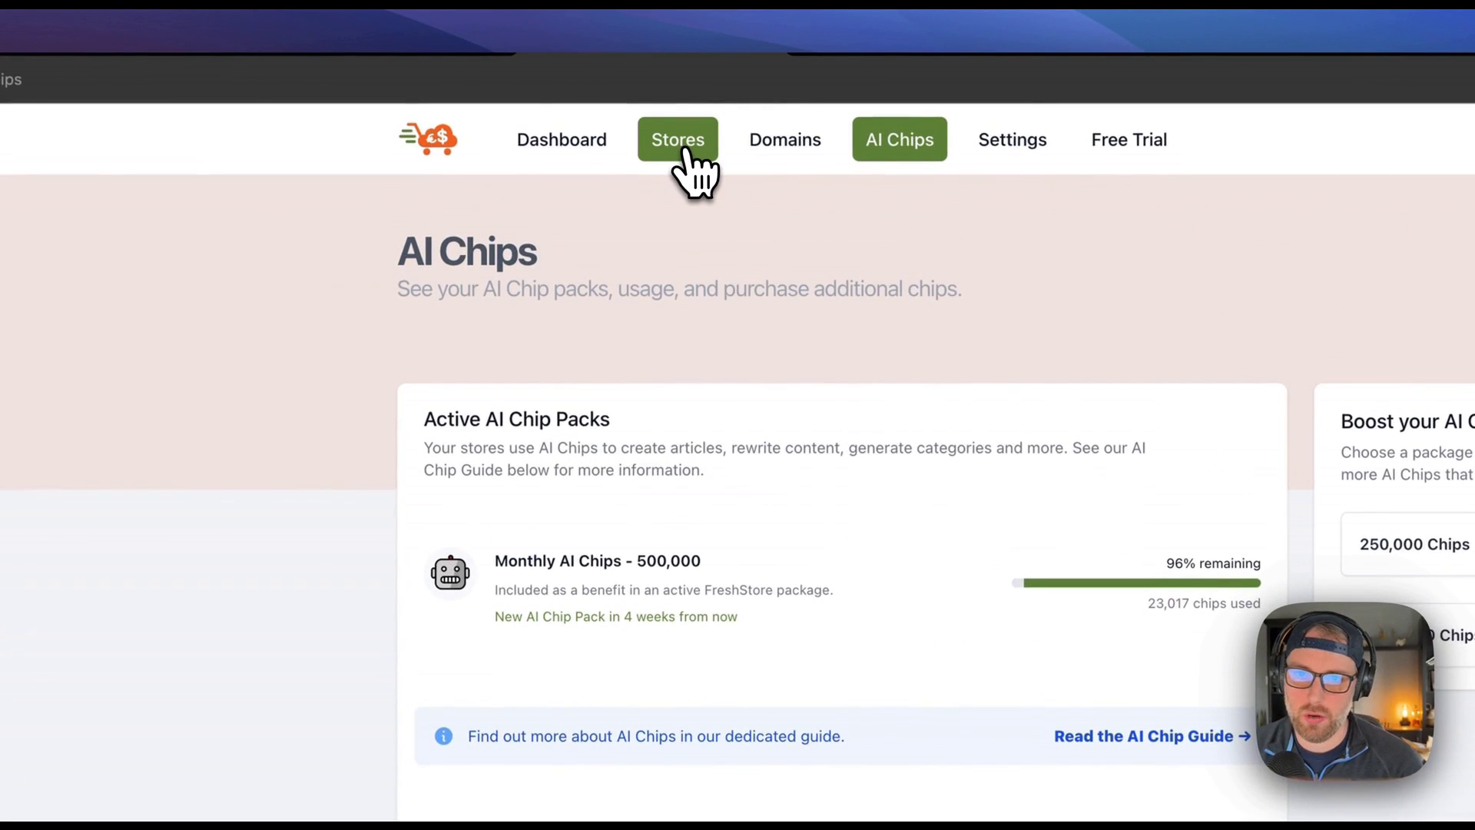
Open Stores to view the Your Stores & Websites list.
{"action": "left_click", "coordinate": [686, 152]}
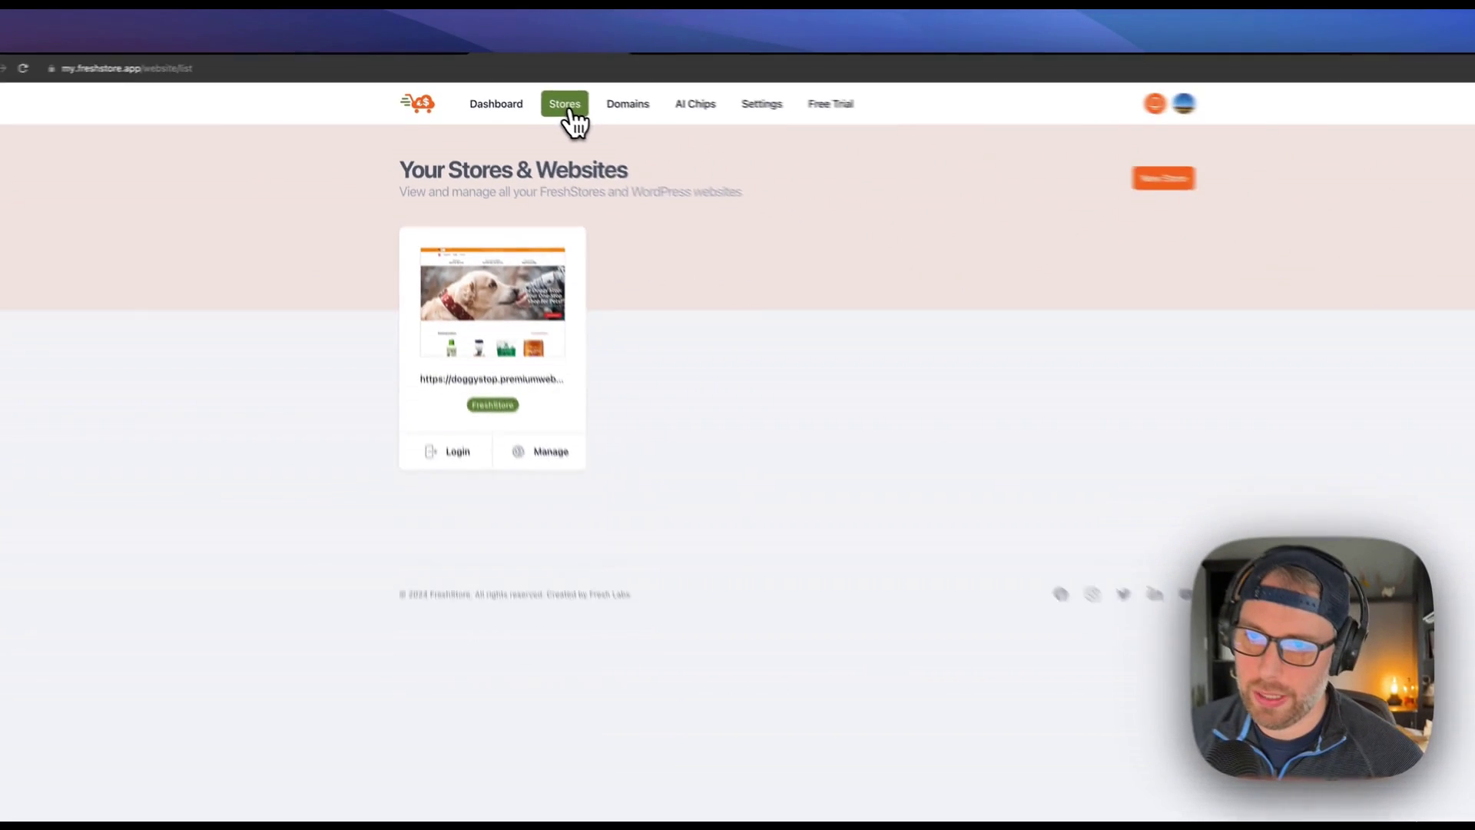